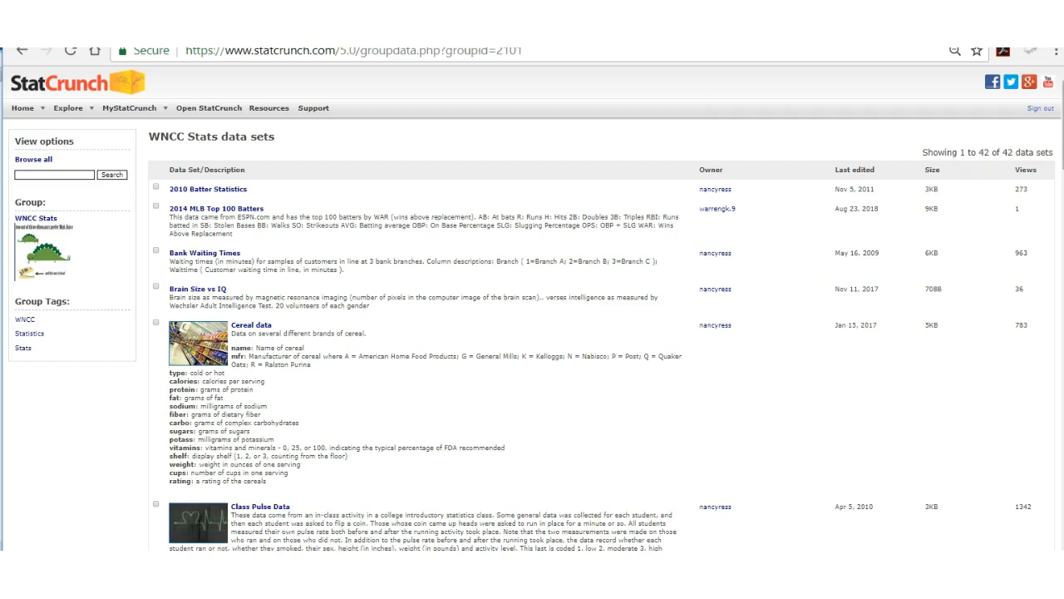
Open the Happiness Data from GSS data set from the WNCC Stats group's data sets.
scroll(533, 308, "down", 6)
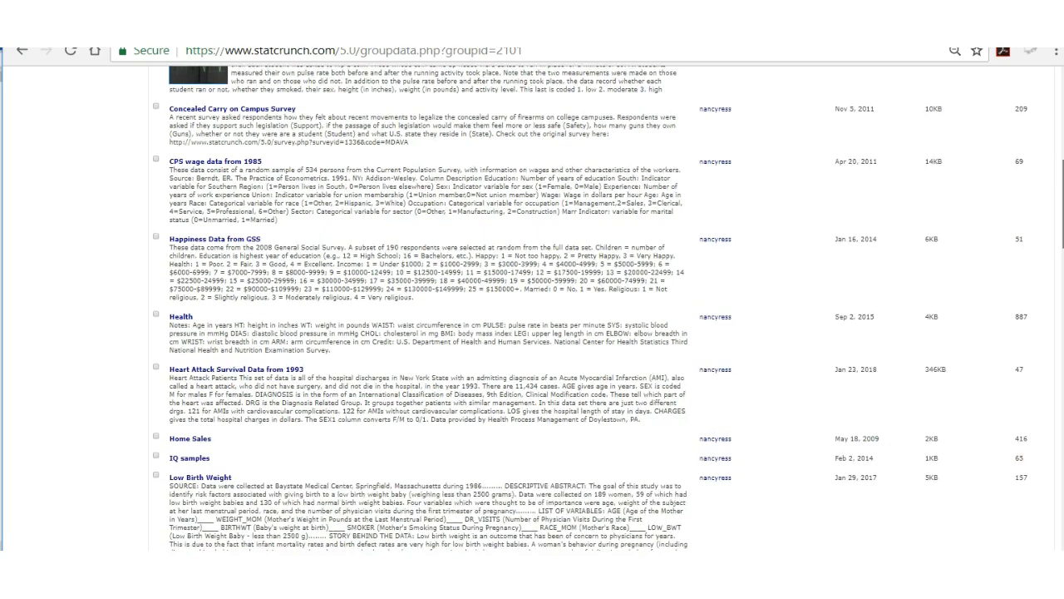
scroll(532, 308, "down", 1)
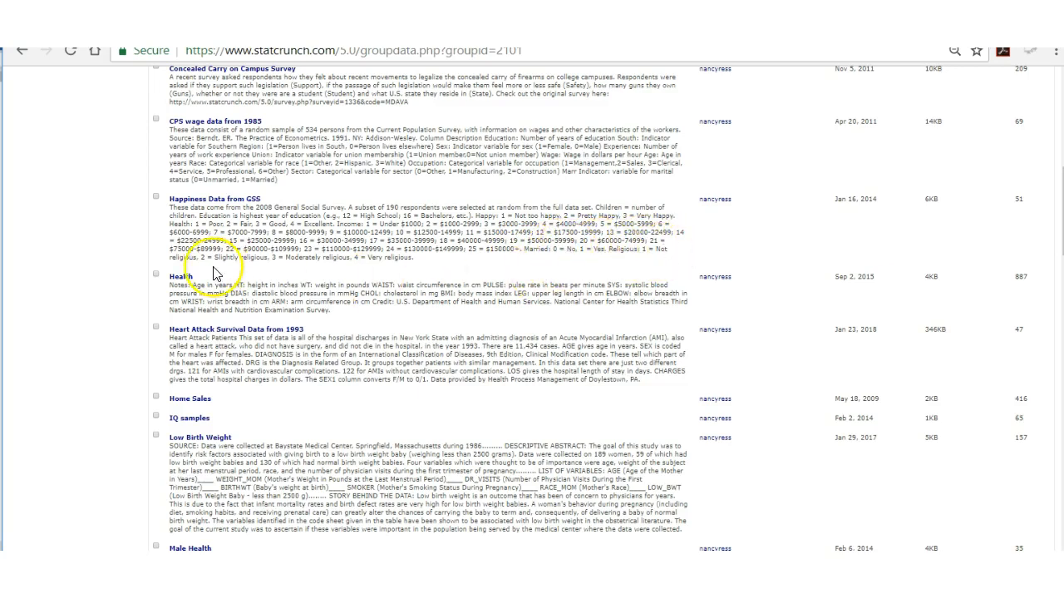
left_click(214, 200)
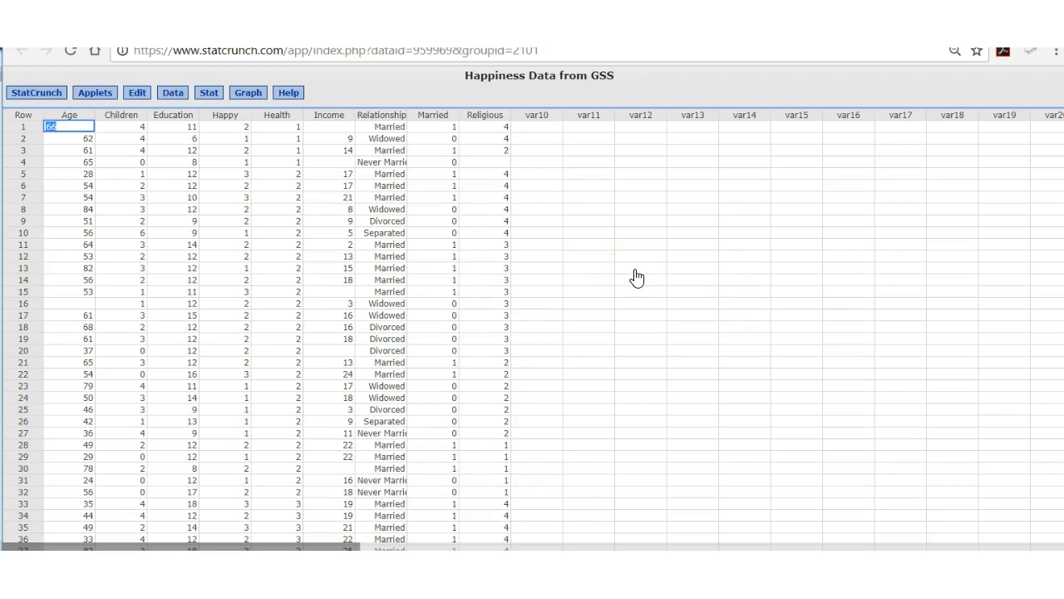
Start a frequency table for the columns Happy, Health, Income, Relationship, Married and Religious.
left_click(209, 97)
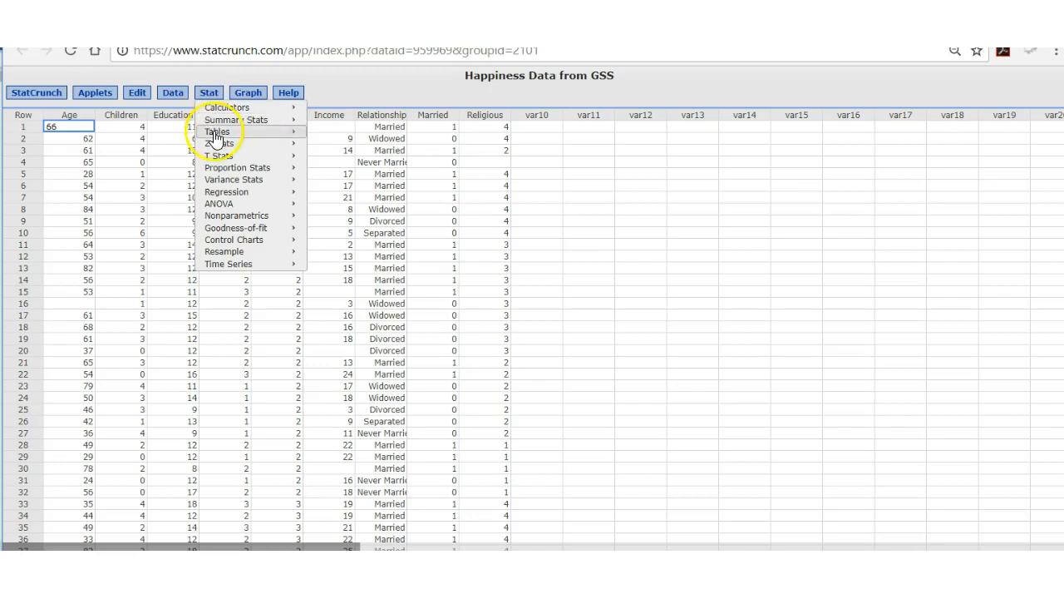
mouse_move(252, 135)
left_click(331, 134)
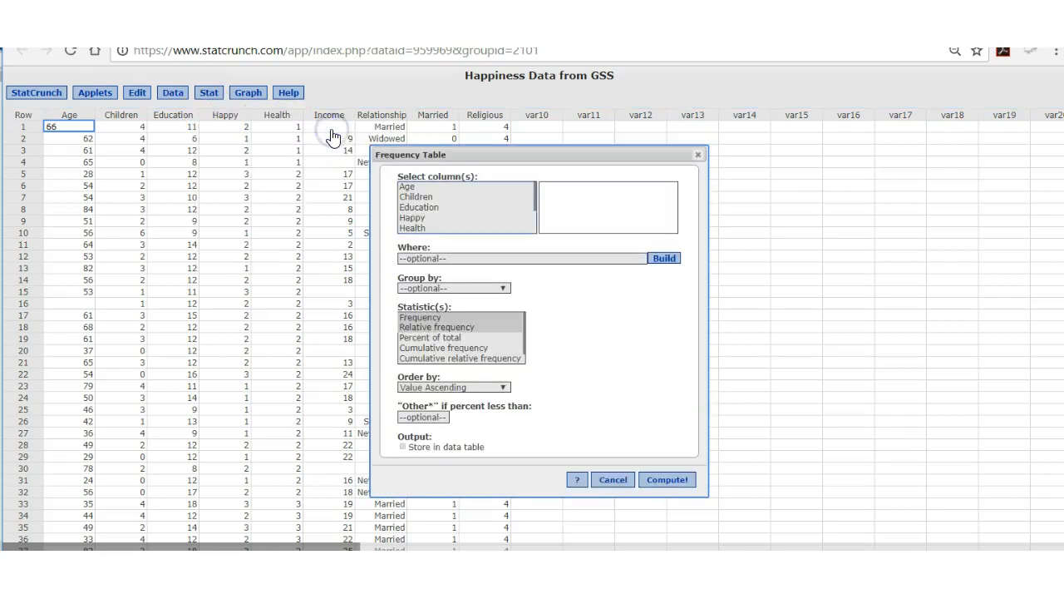
left_click(412, 218)
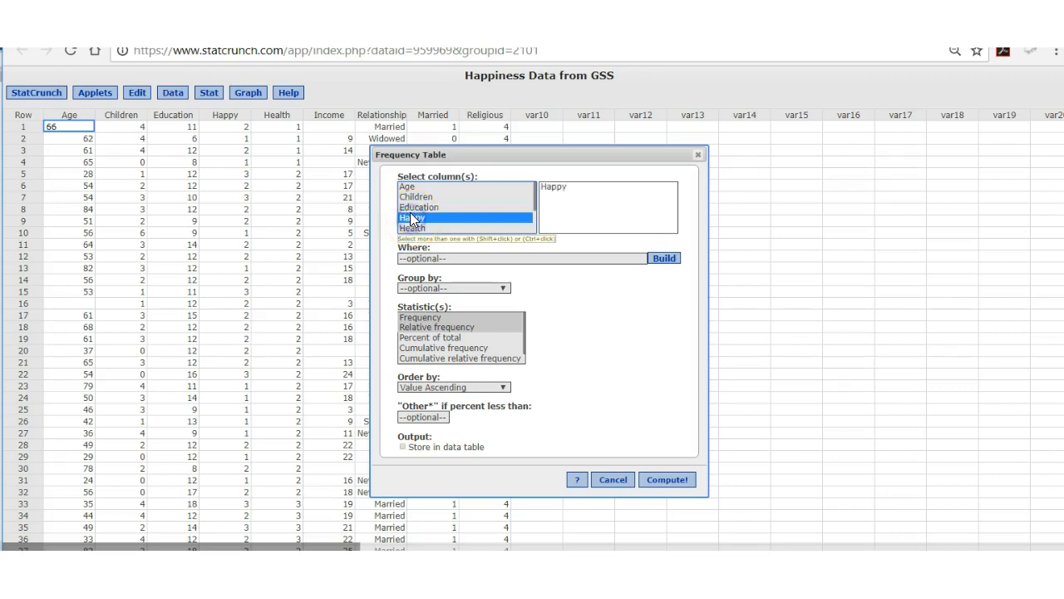
key("shift+Down")
key("shift+Down")
key("shift+Down")
key("shift+Down")
key("shift+Down")
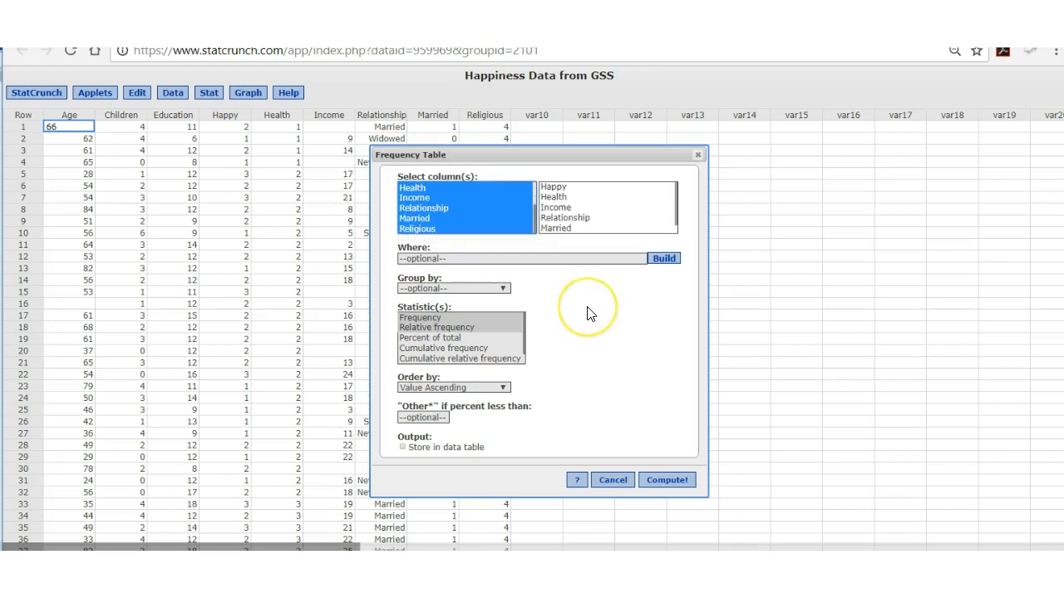
Compute the table with Frequency and Relative frequency as the statistics, declining binning for Income.
left_click(447, 326)
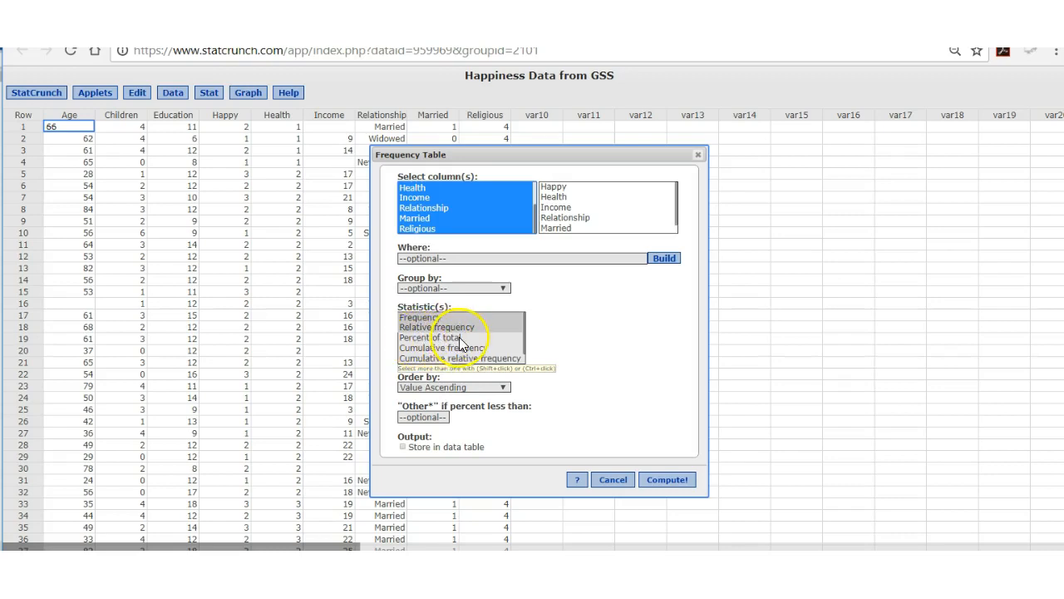
left_click(525, 341)
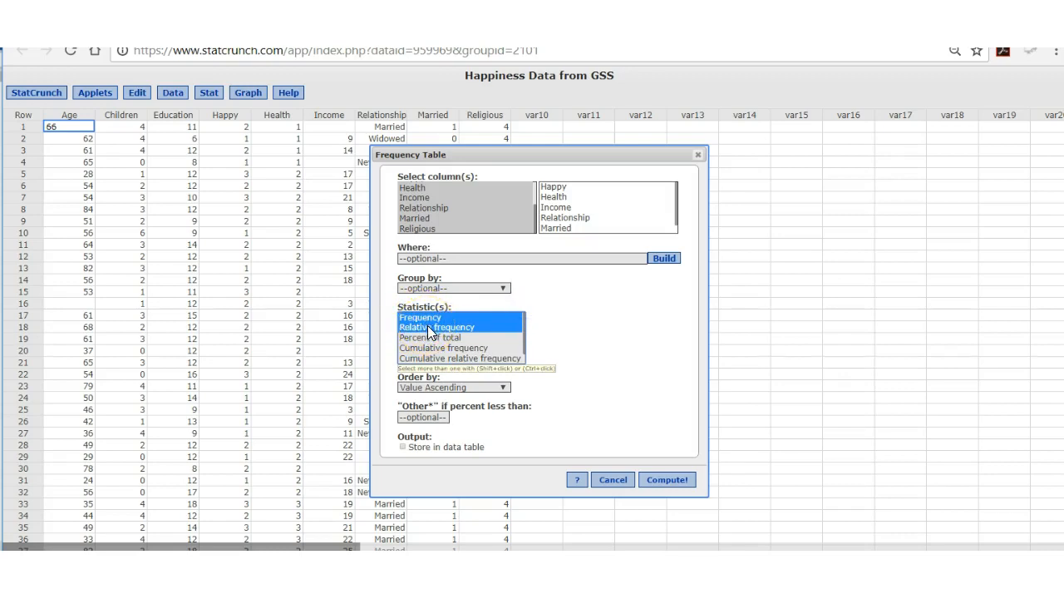
left_click(654, 482)
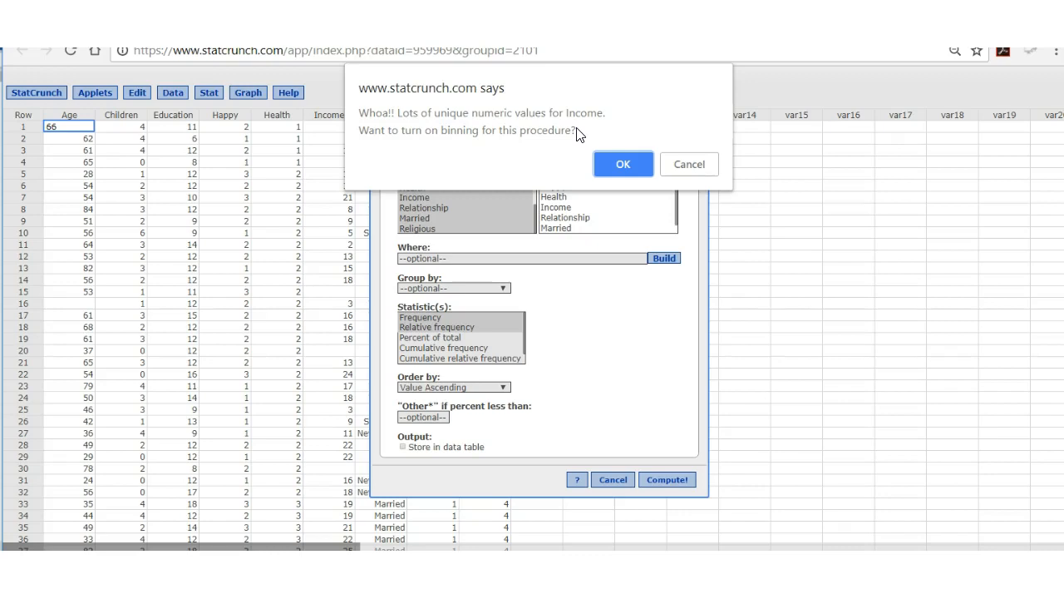
left_click(690, 166)
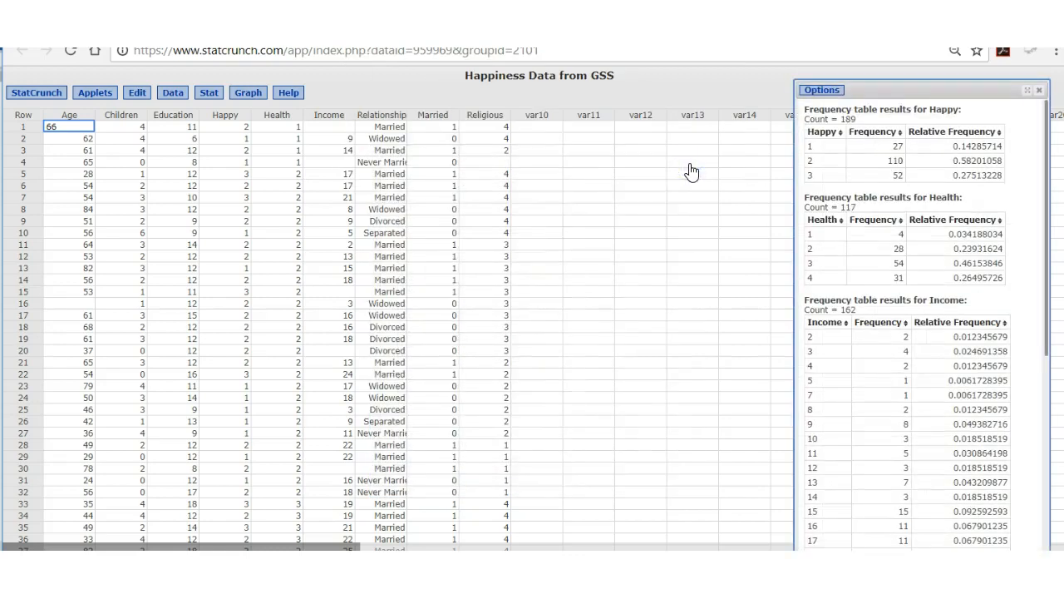
Move the frequency results over the data table and examine all the tables from Happy through Religious.
left_click_drag(874, 92, 455, 67)
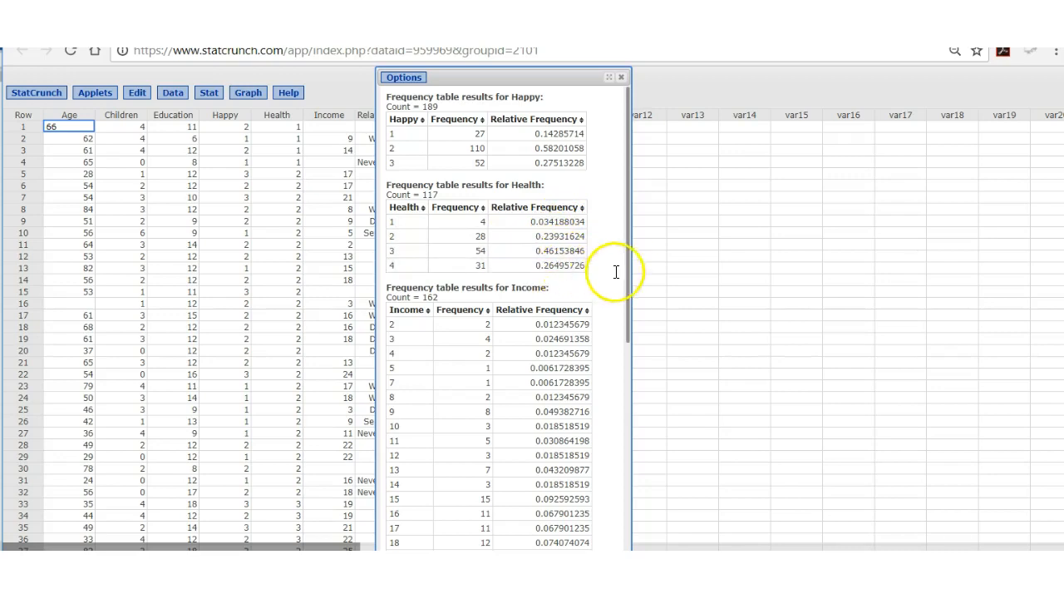
left_click_drag(629, 244, 630, 325)
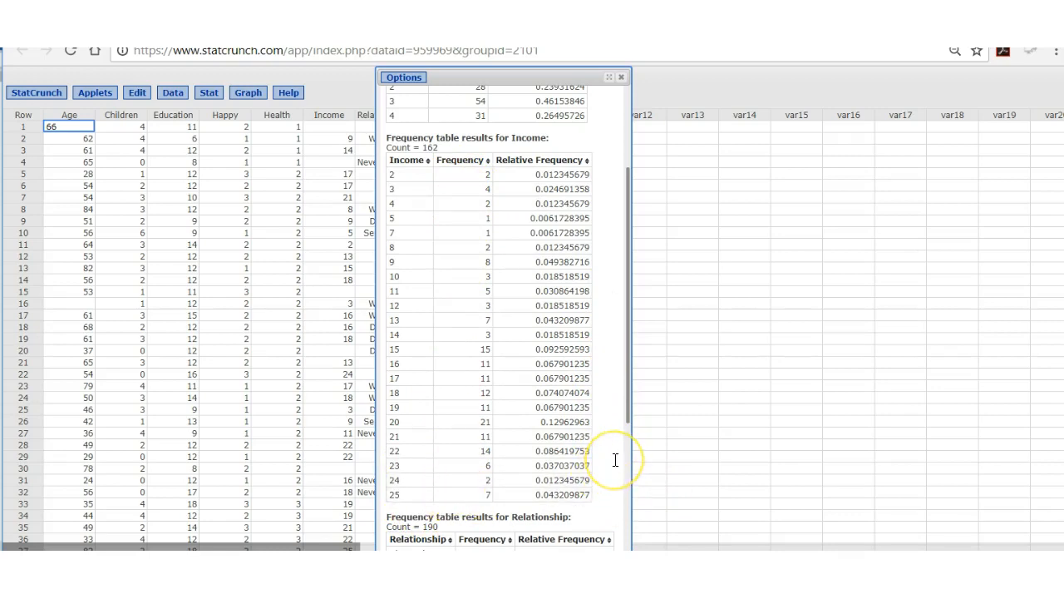
left_click(629, 361)
left_click_drag(629, 359, 636, 514)
left_click(424, 312)
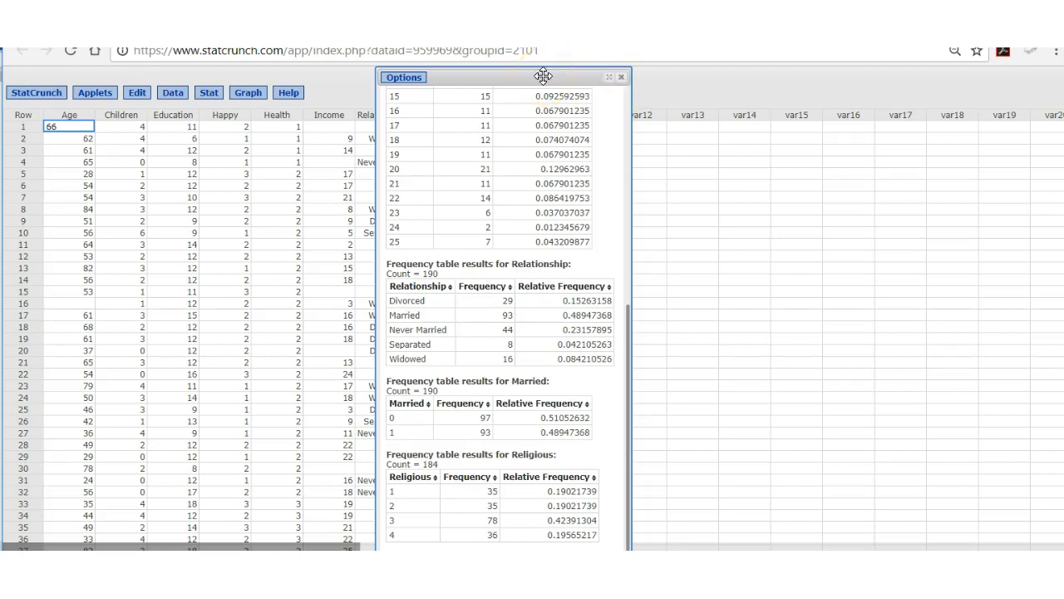
Create frequency bar plots from the data for the columns Happy through Religious, declining binning for Income.
left_click(238, 94)
left_click(248, 96)
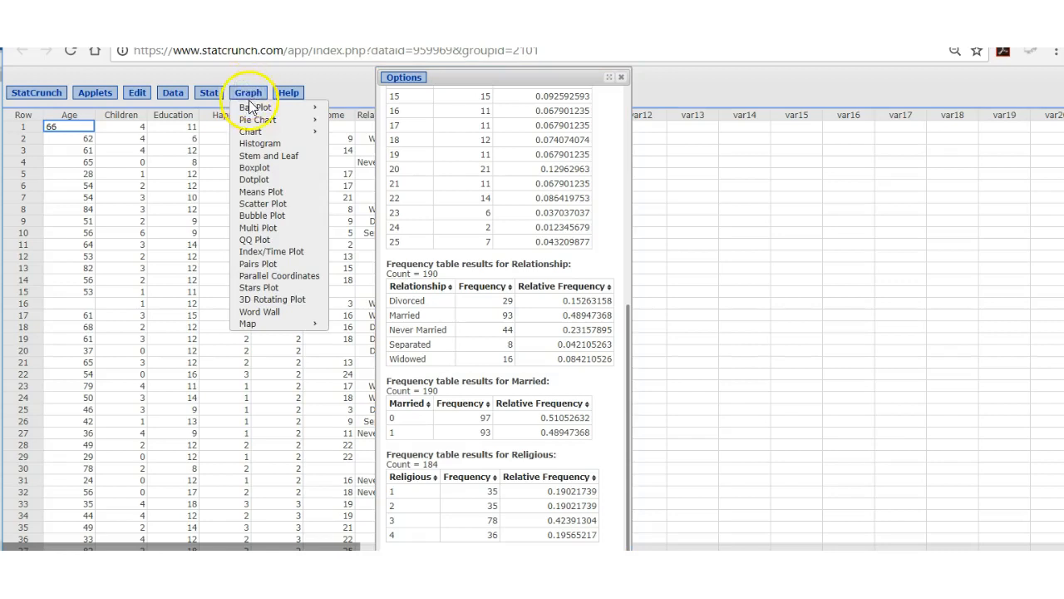
mouse_move(254, 116)
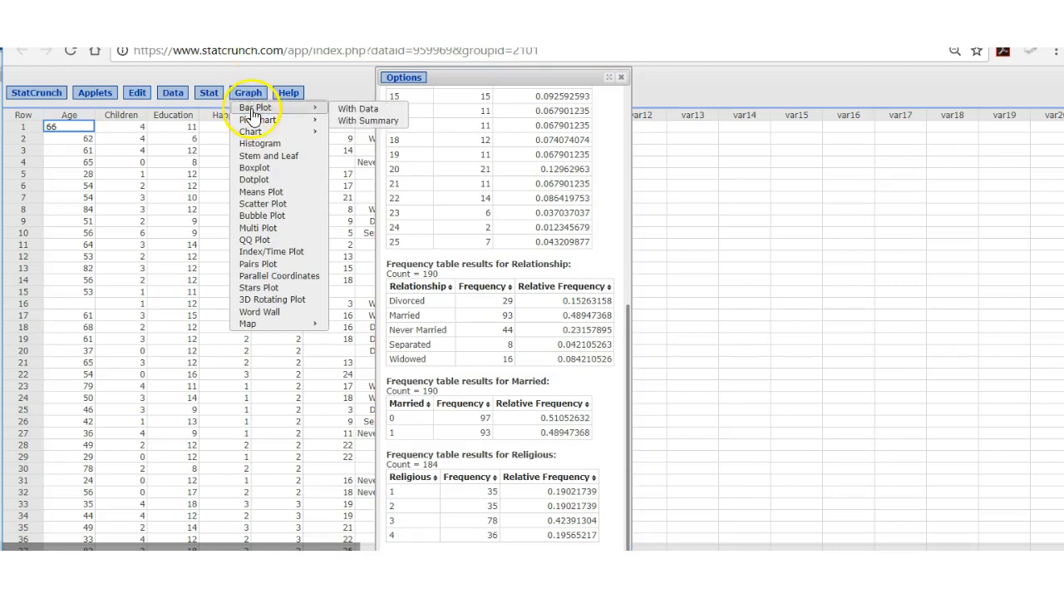
left_click(350, 108)
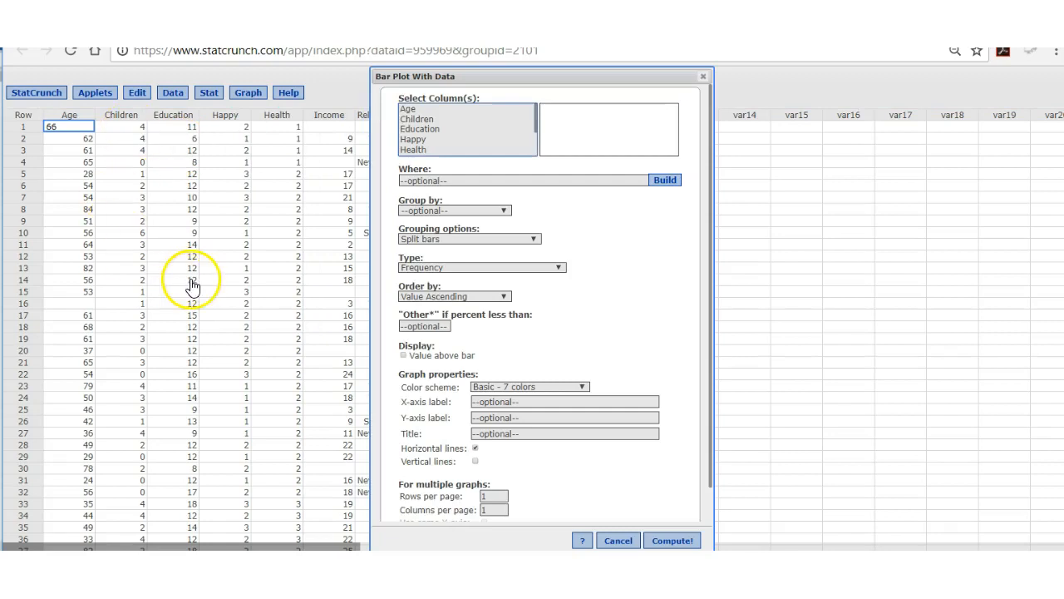
left_click_drag(413, 140, 420, 154)
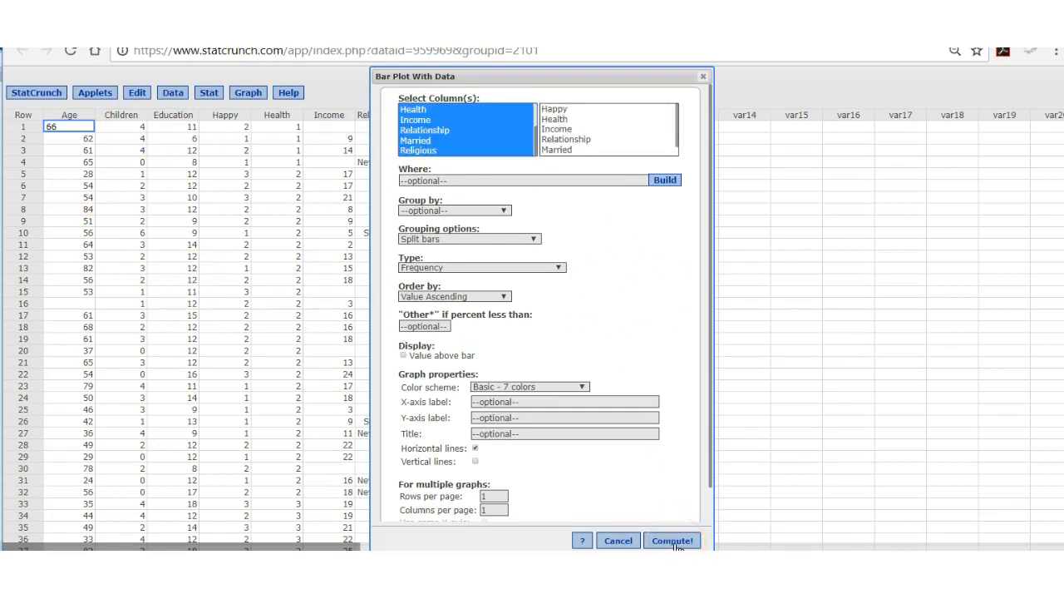
left_click(673, 541)
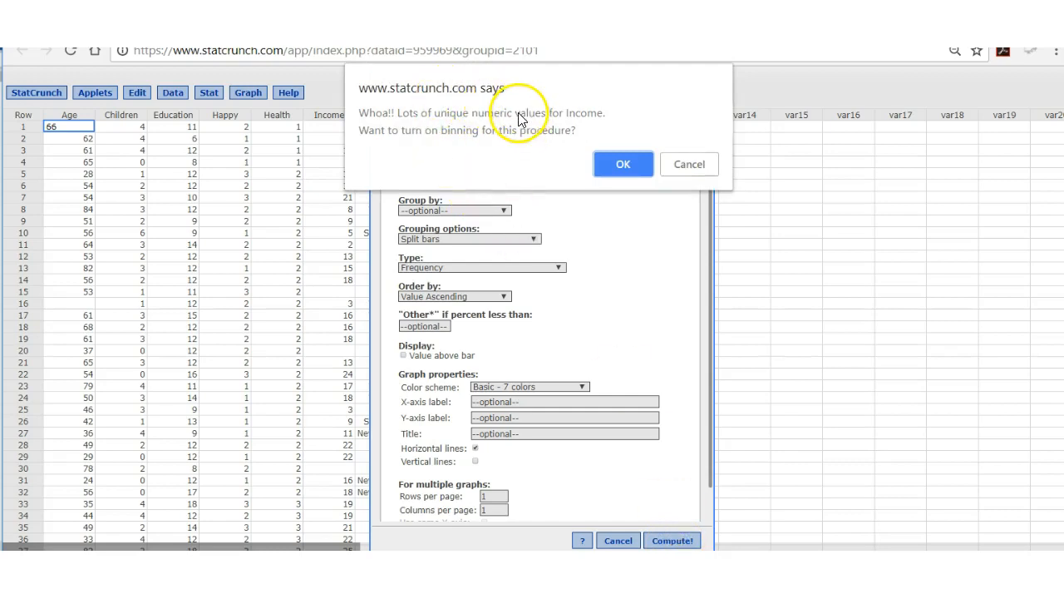
left_click(681, 167)
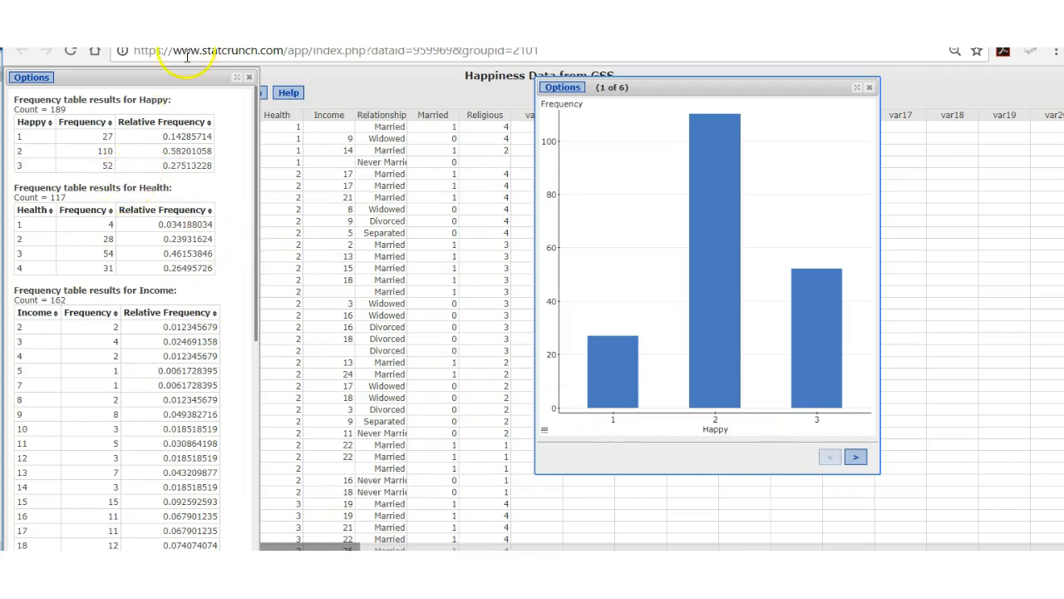
Place the frequency tables beside the bar plots and compare them with the Happy and Health bars.
left_click_drag(173, 78, 420, 77)
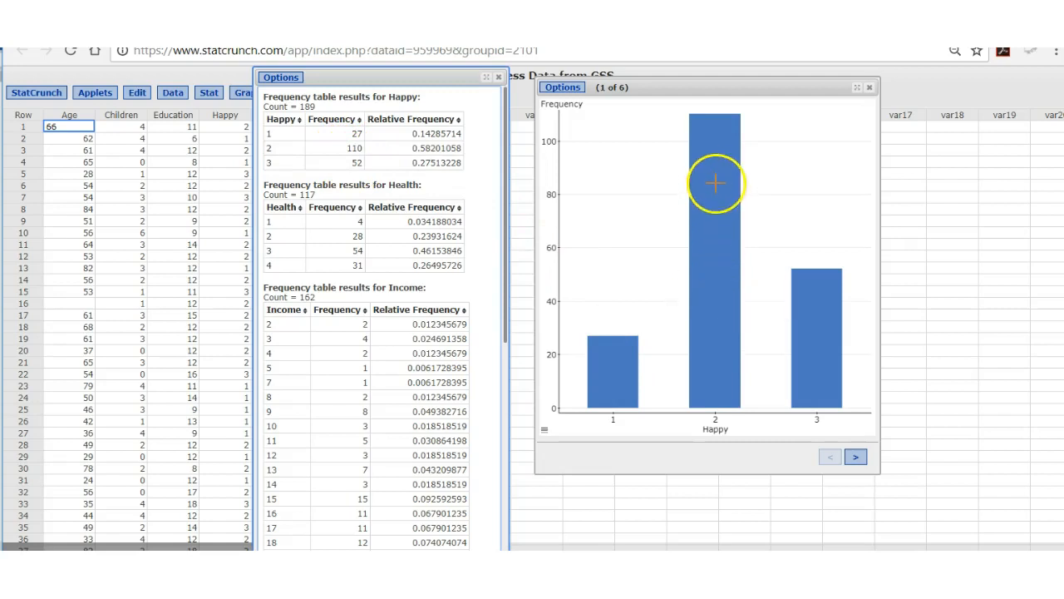
mouse_move(715, 179)
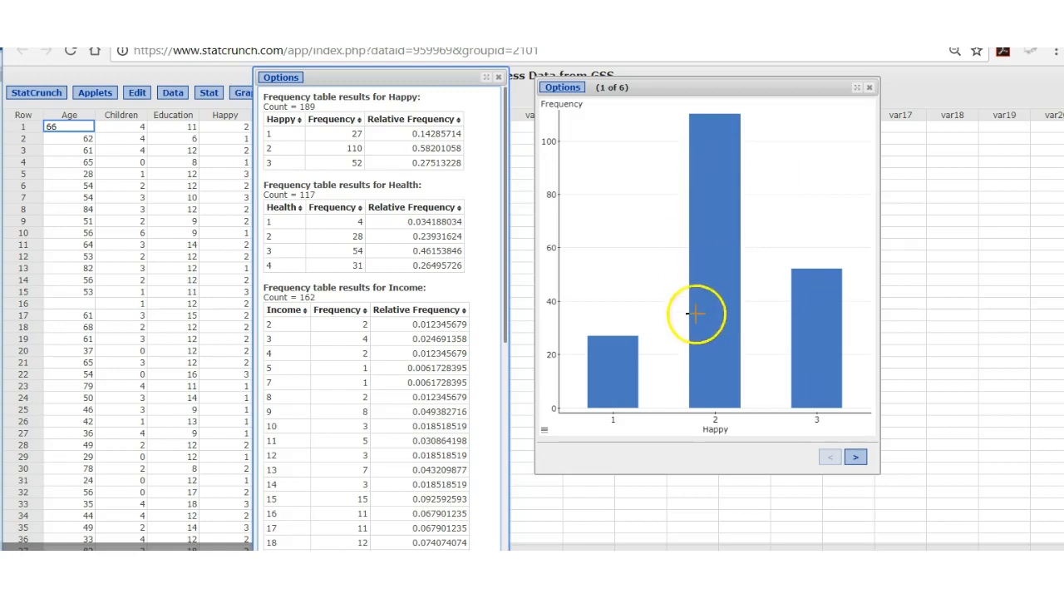
mouse_move(616, 385)
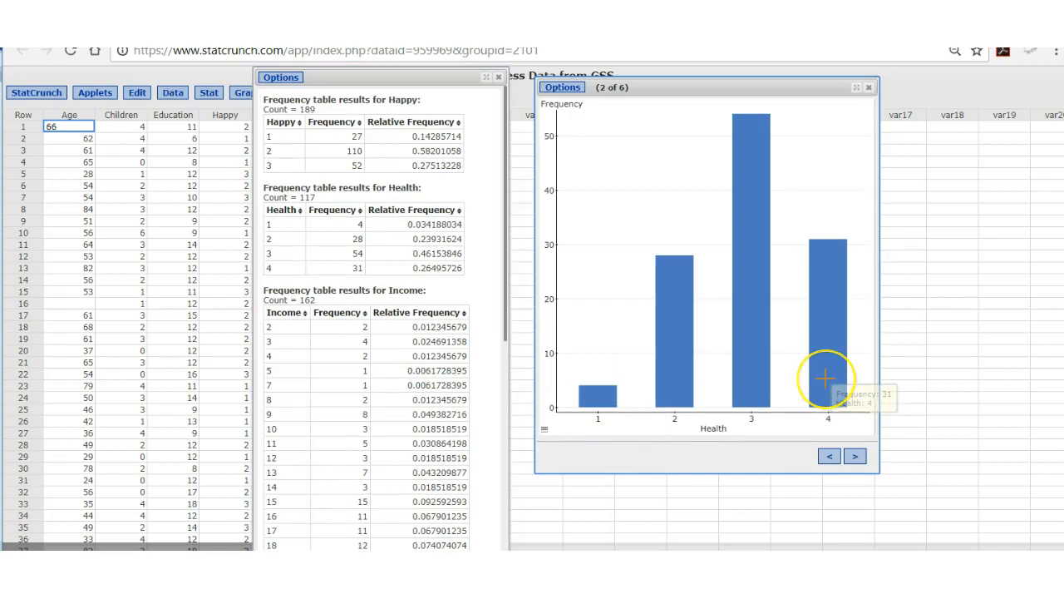
mouse_move(823, 380)
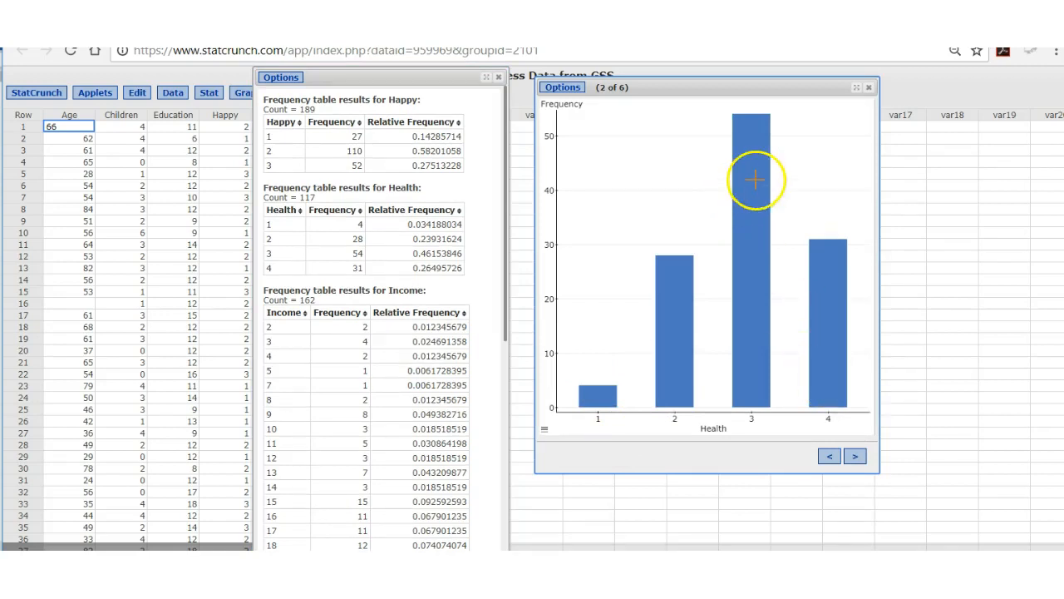
mouse_move(754, 180)
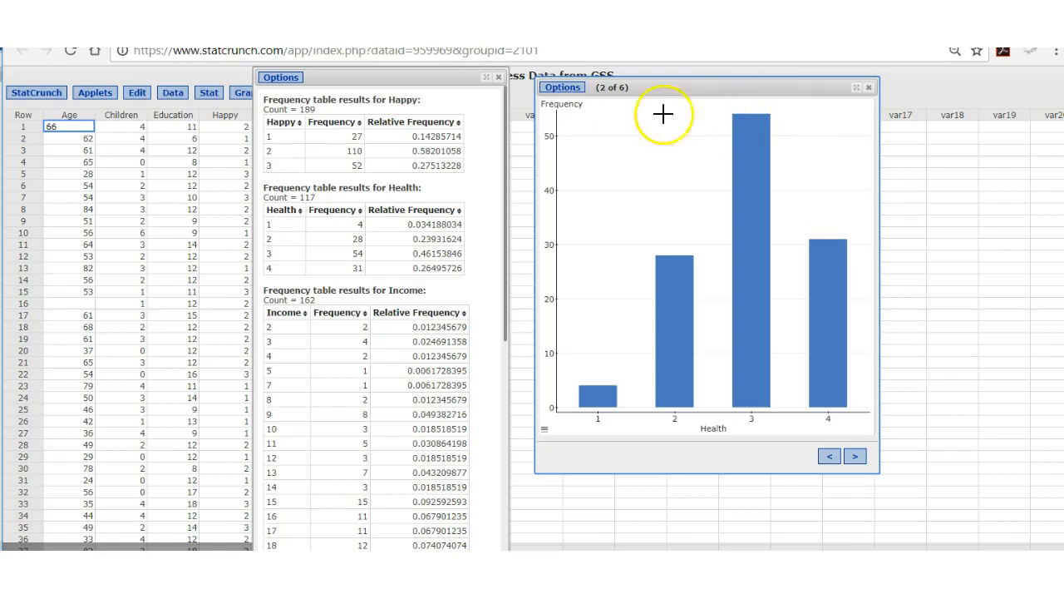
Edit the bar plots to display the value above each bar and recompute them.
left_click(564, 88)
left_click(561, 99)
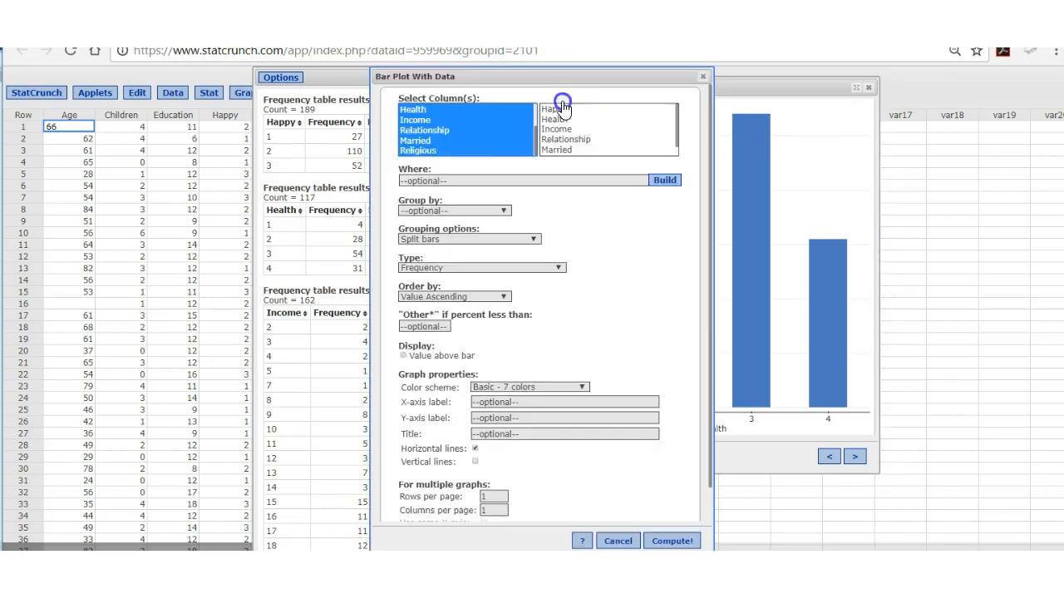
left_click(404, 356)
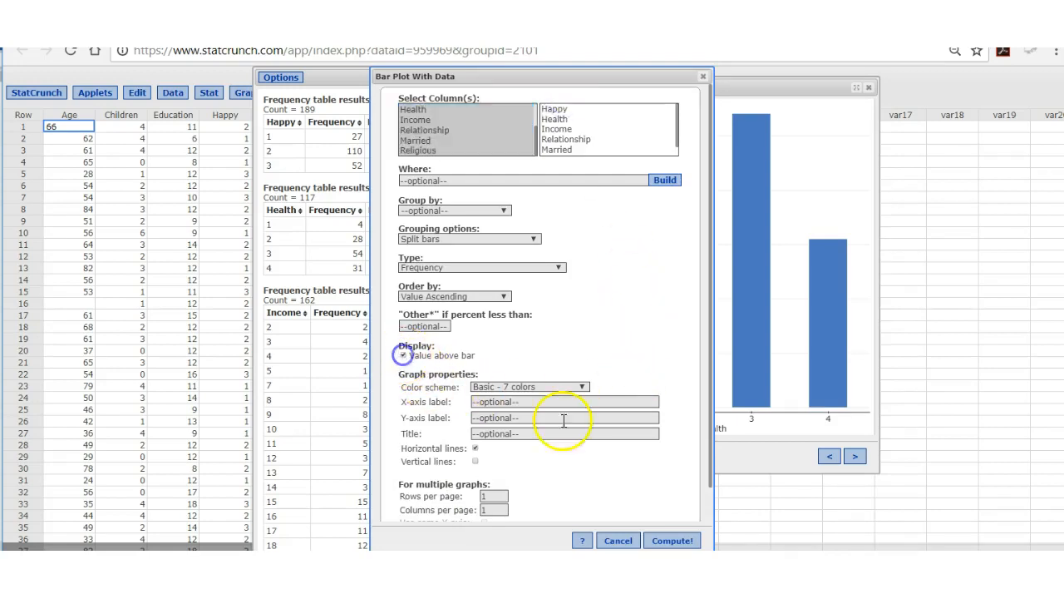
left_click(688, 545)
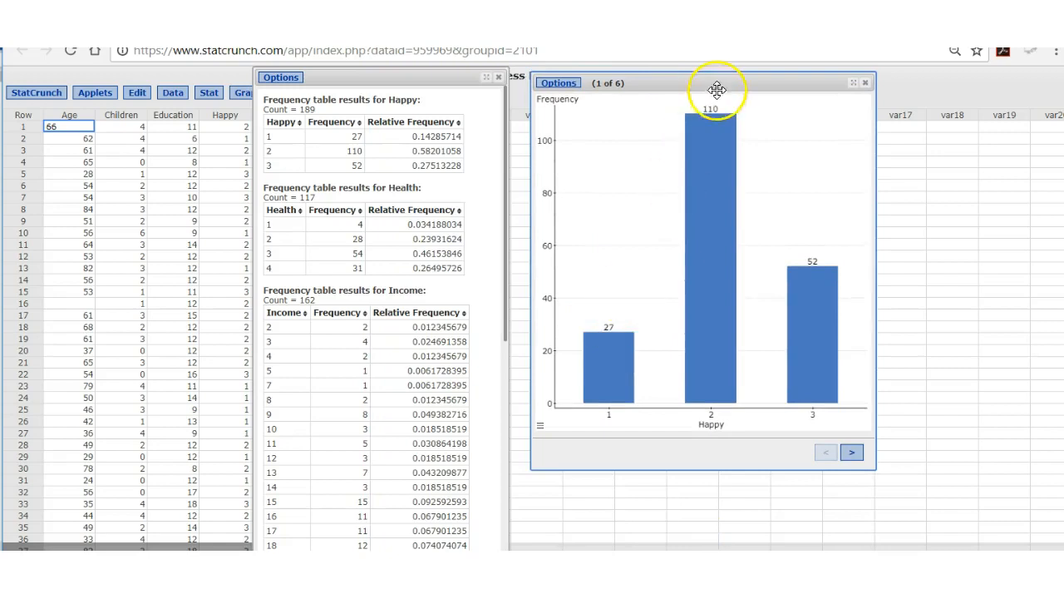
Page through the labelled bar plots for Health, Income, Relationship and Married, examining the bar frequencies.
left_click(853, 453)
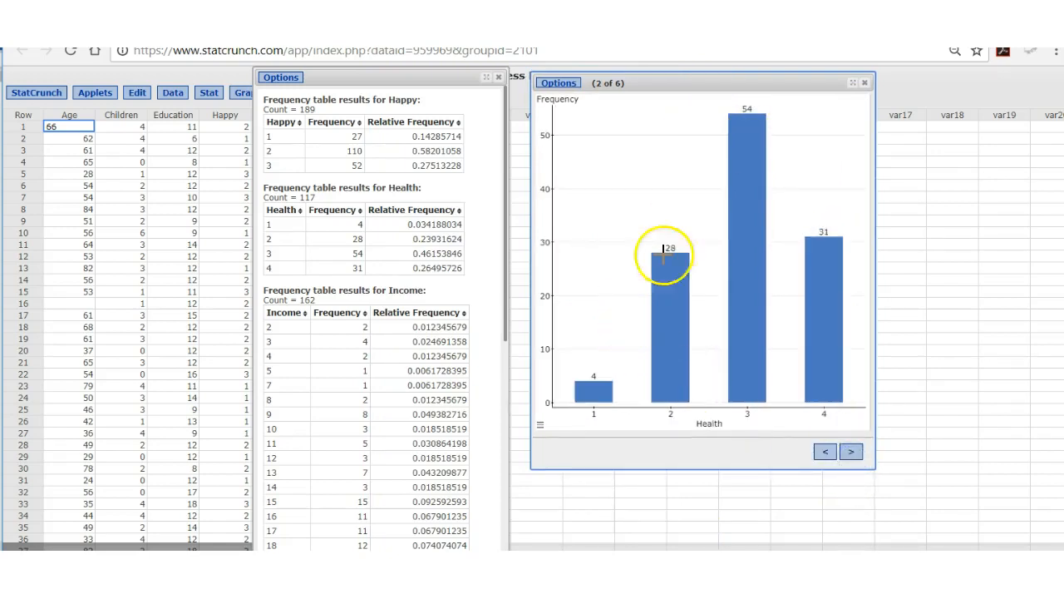
mouse_move(830, 237)
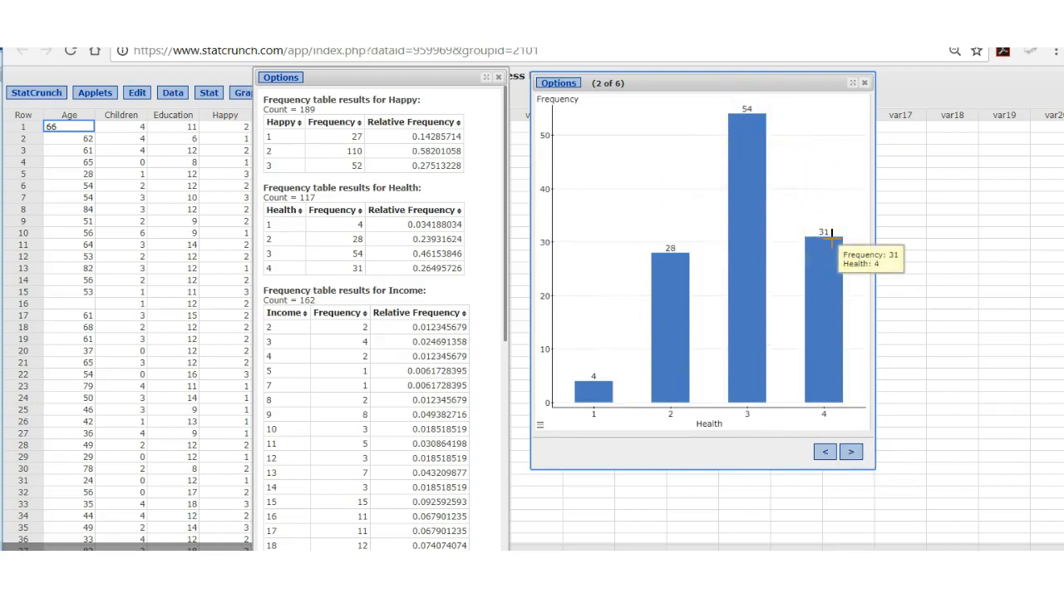
left_click(851, 450)
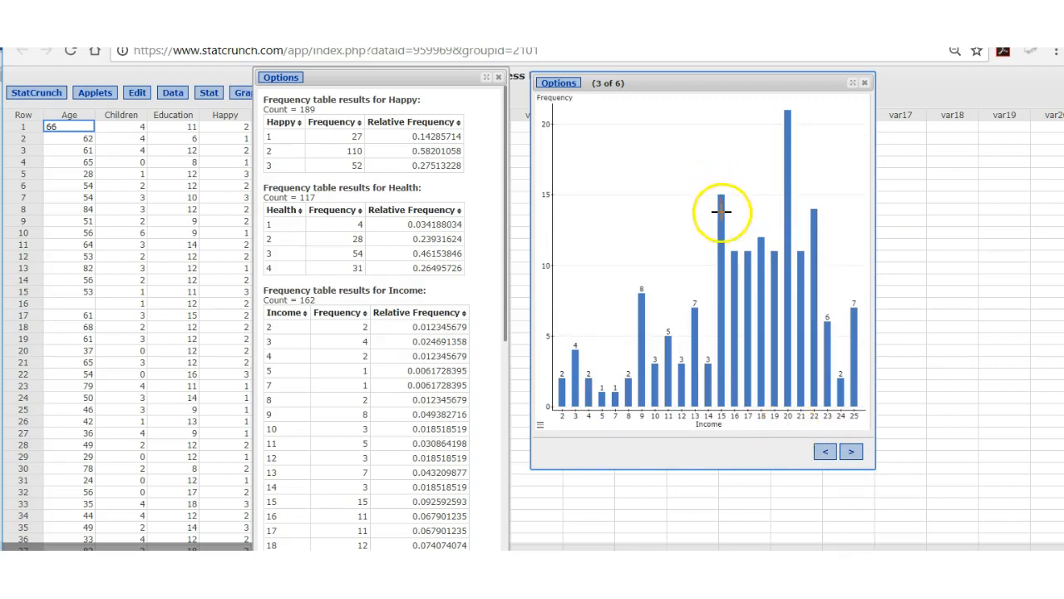
mouse_move(817, 233)
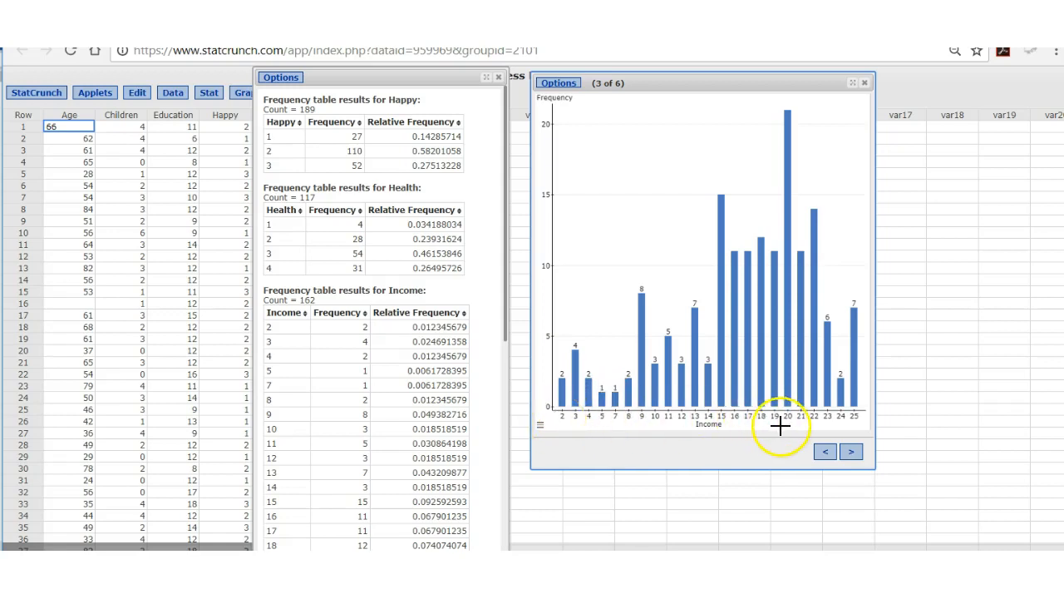
left_click(852, 454)
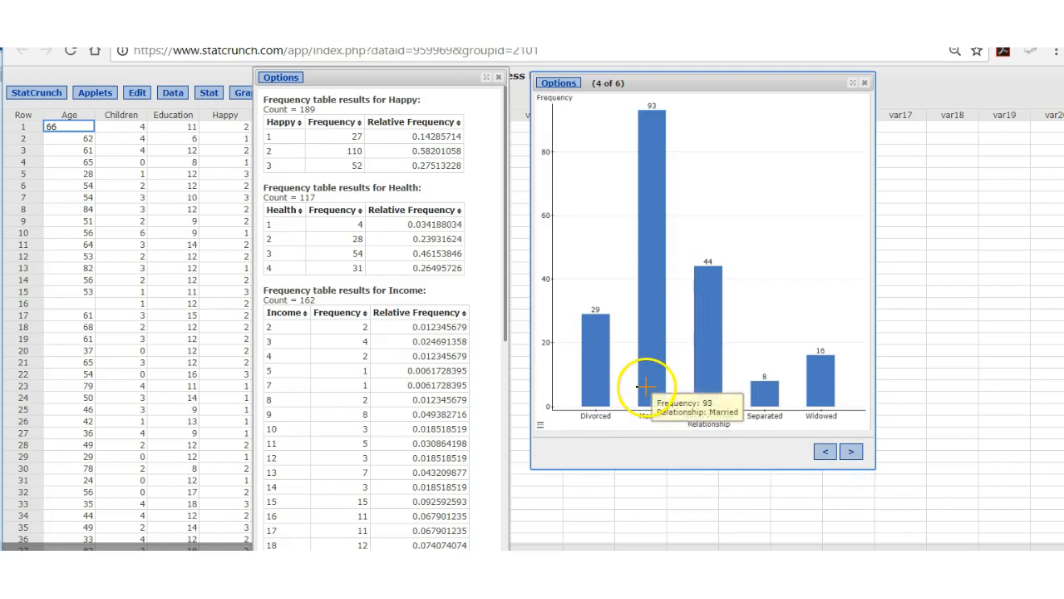
left_click(853, 455)
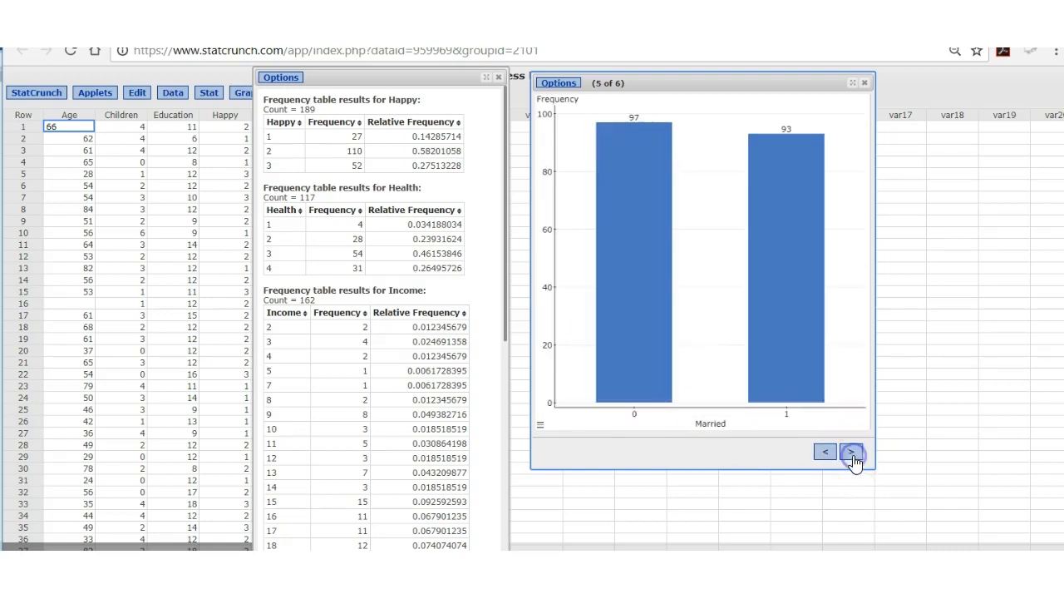
mouse_move(634, 293)
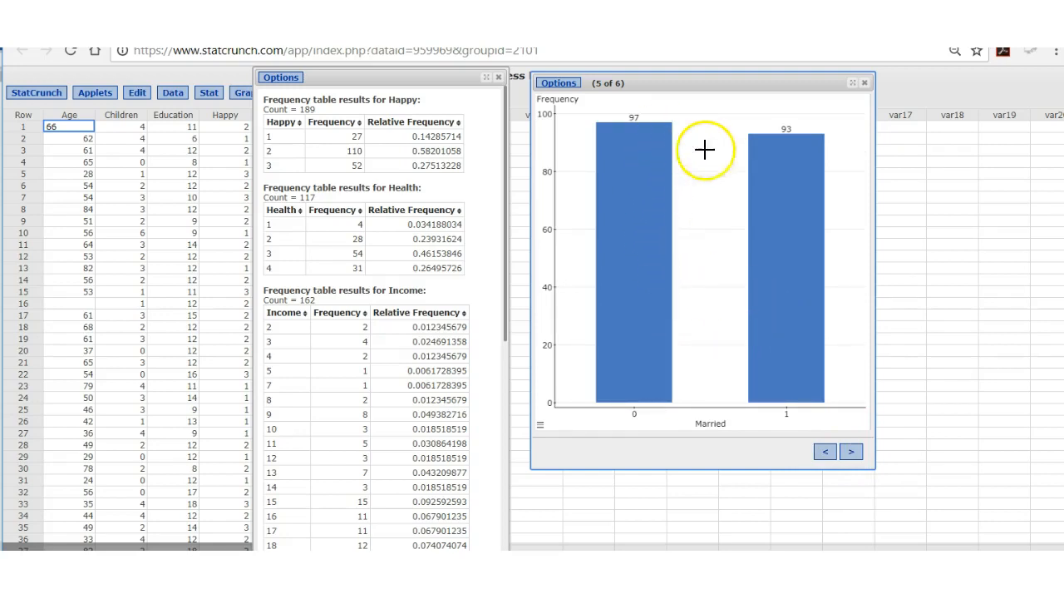
Advance to the labelled bar plot for Religious and compare the frequencies of its four categories.
left_click(850, 454)
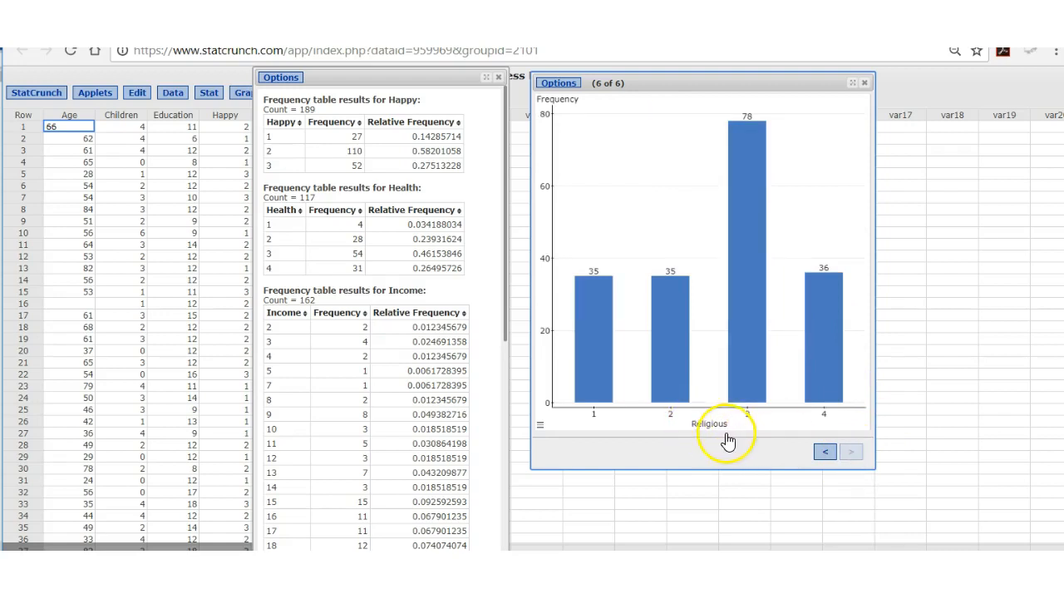
mouse_move(744, 121)
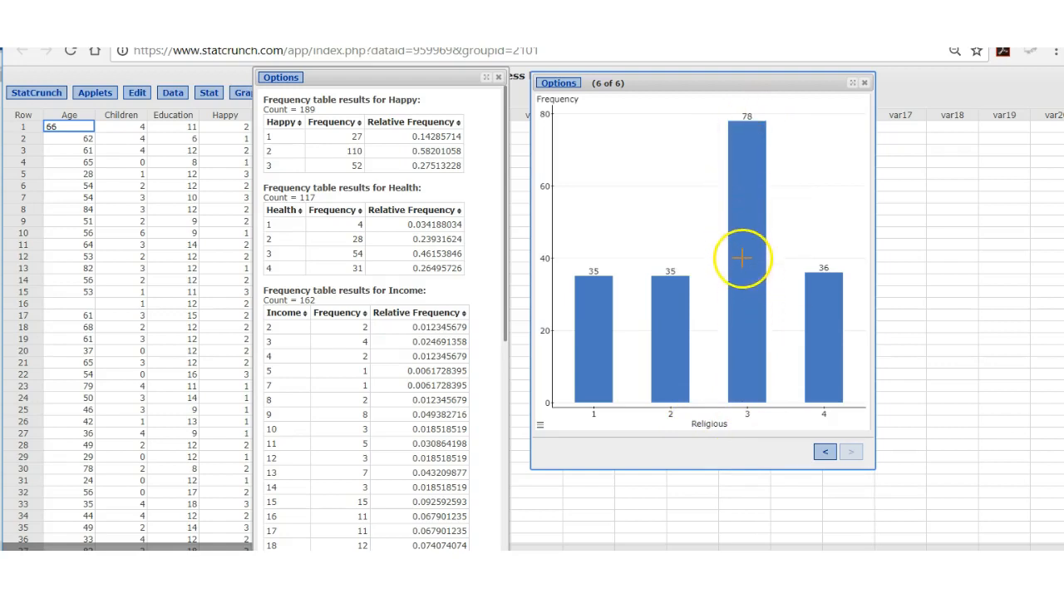
mouse_move(740, 141)
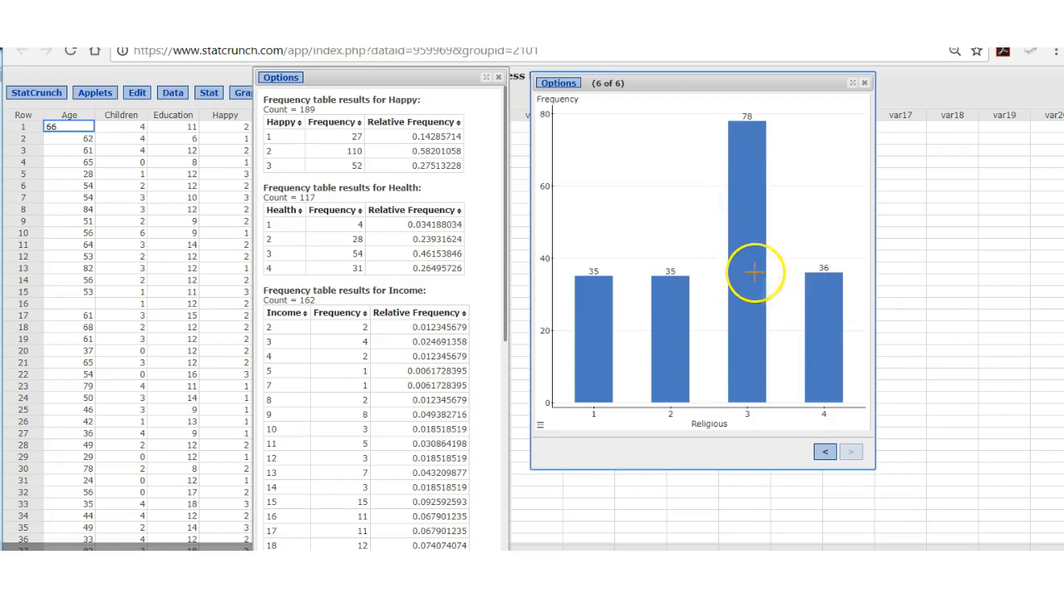
mouse_move(753, 271)
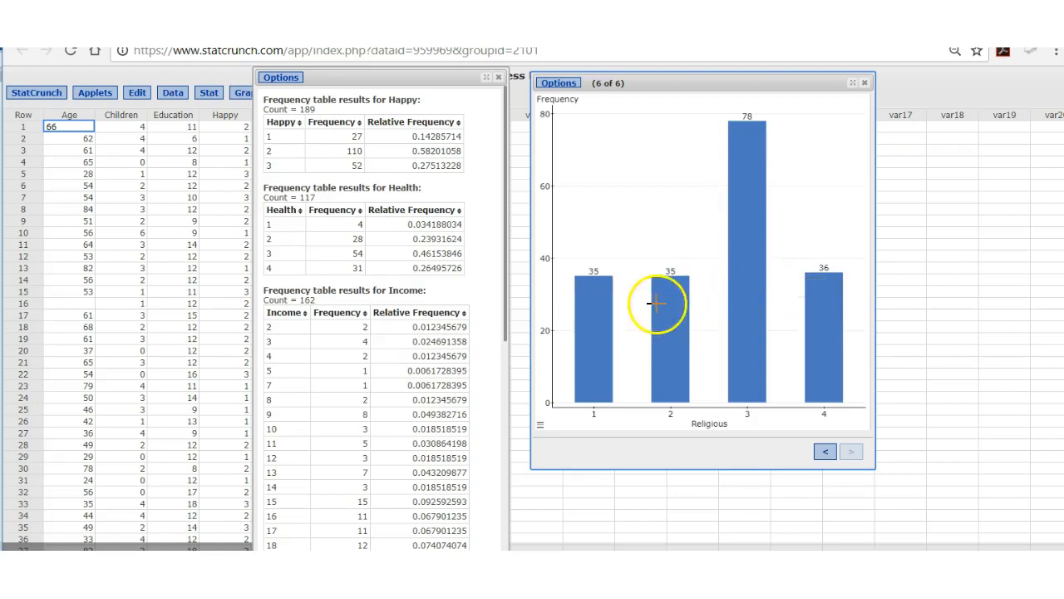
mouse_move(820, 304)
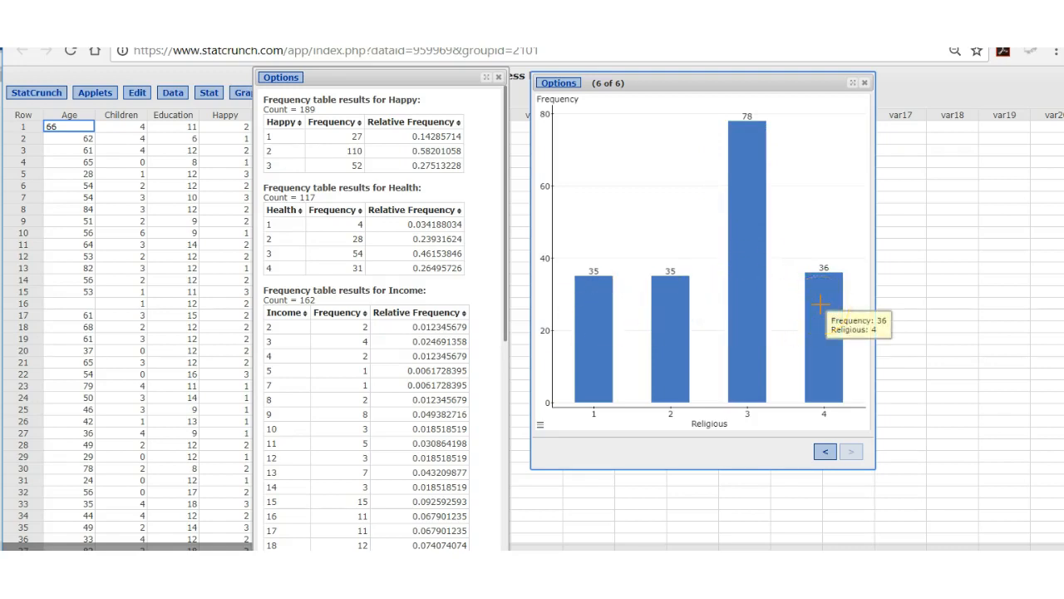
Edit the bar plots to show Relative Frequency, recompute them and examine the bars for Happy.
left_click(559, 83)
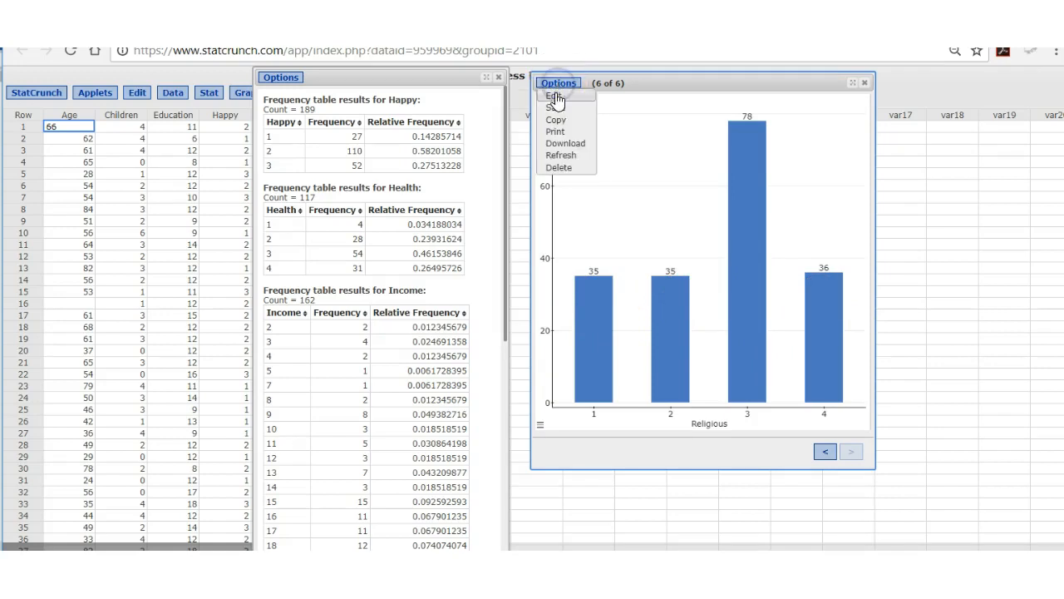
left_click(554, 98)
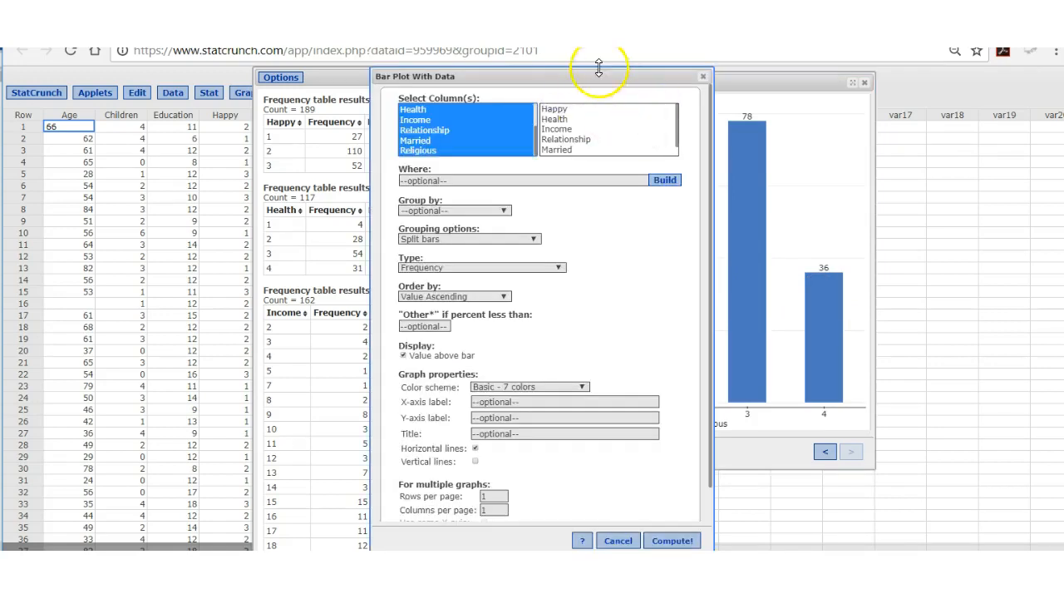
left_click(560, 268)
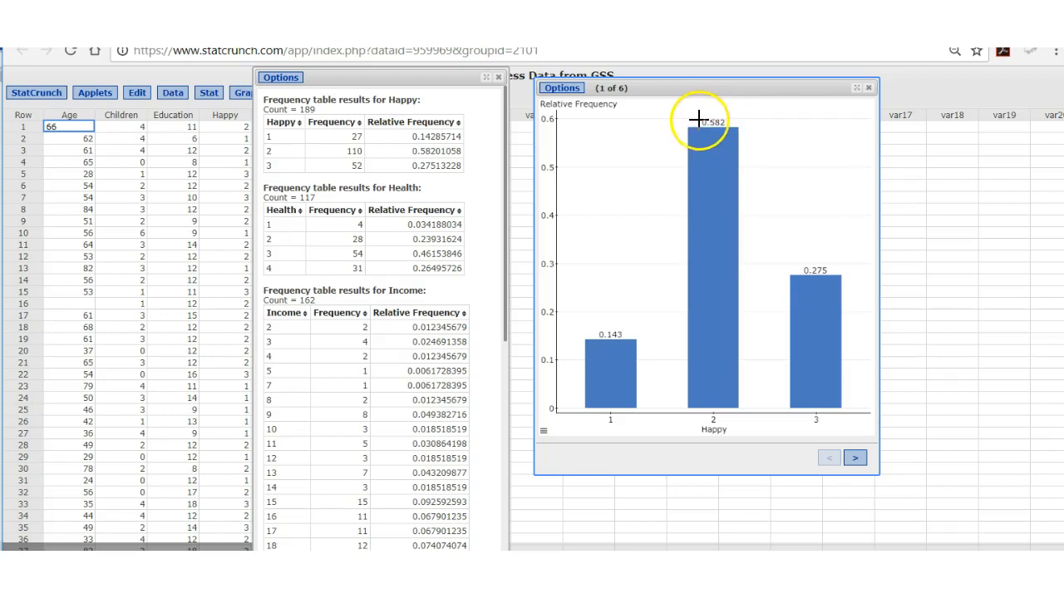
mouse_move(705, 141)
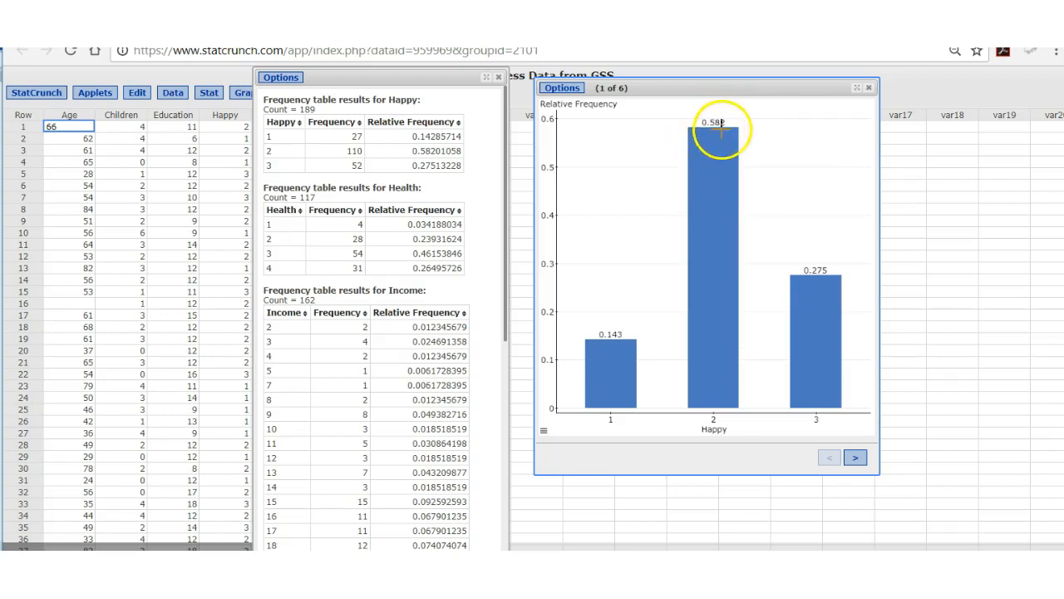
mouse_move(726, 125)
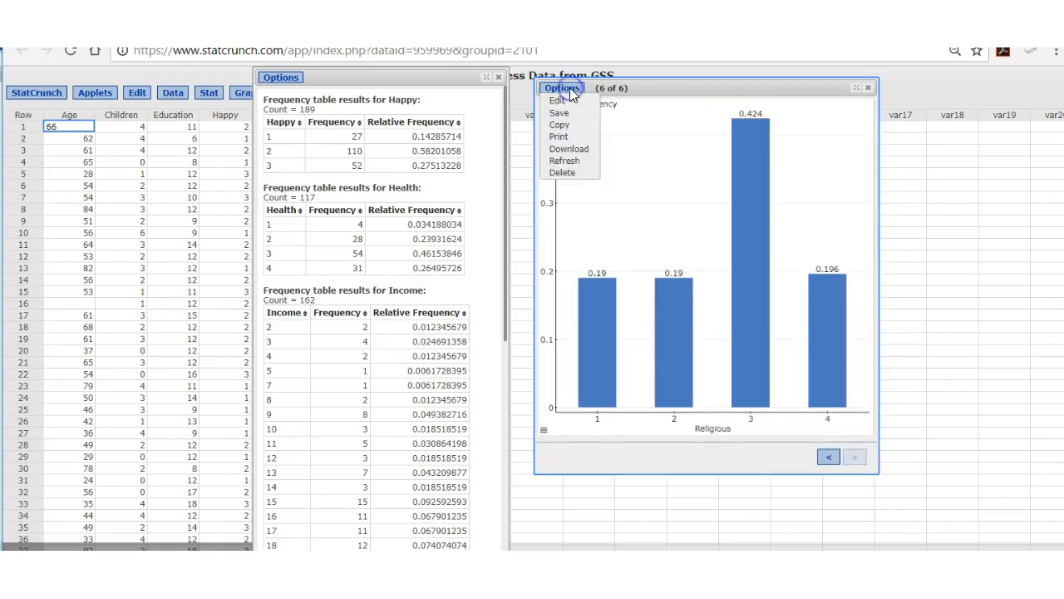
Edit the bar plots to order the bars by Count Descending, recompute them and review the sorted bars.
left_click(568, 103)
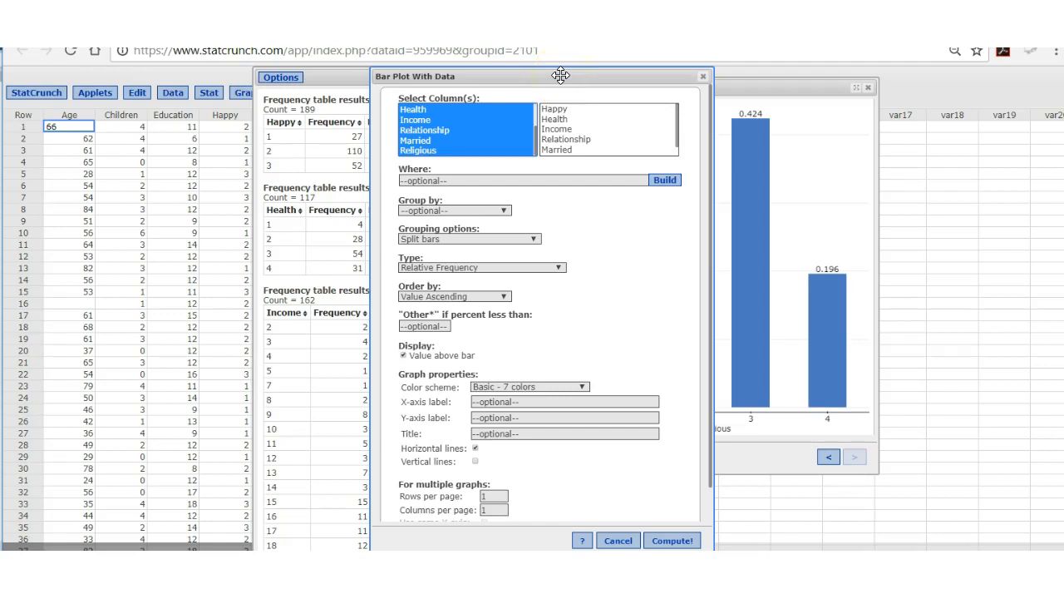
left_click(505, 296)
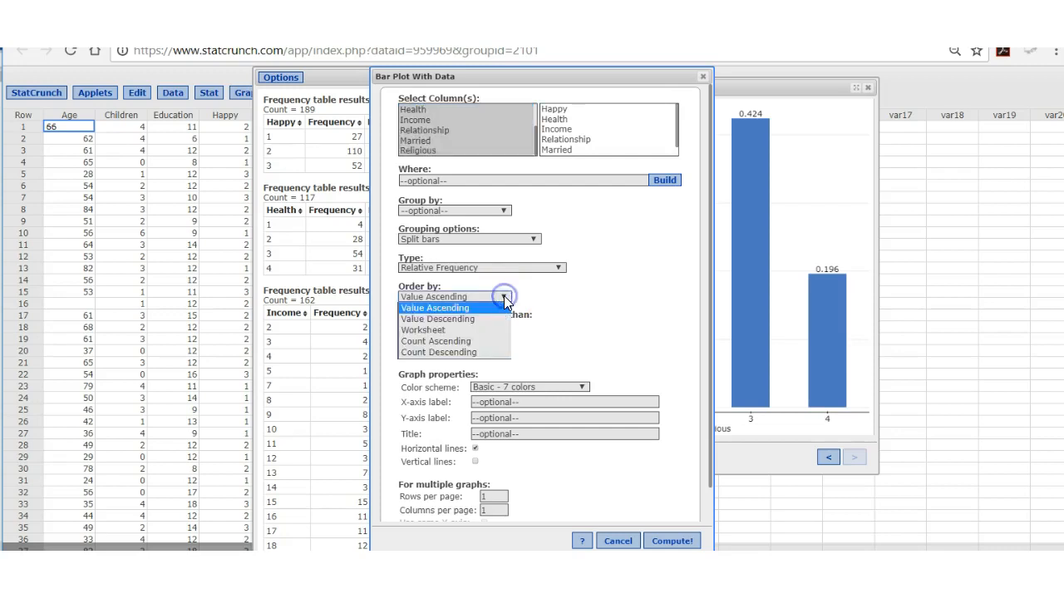
left_click(491, 353)
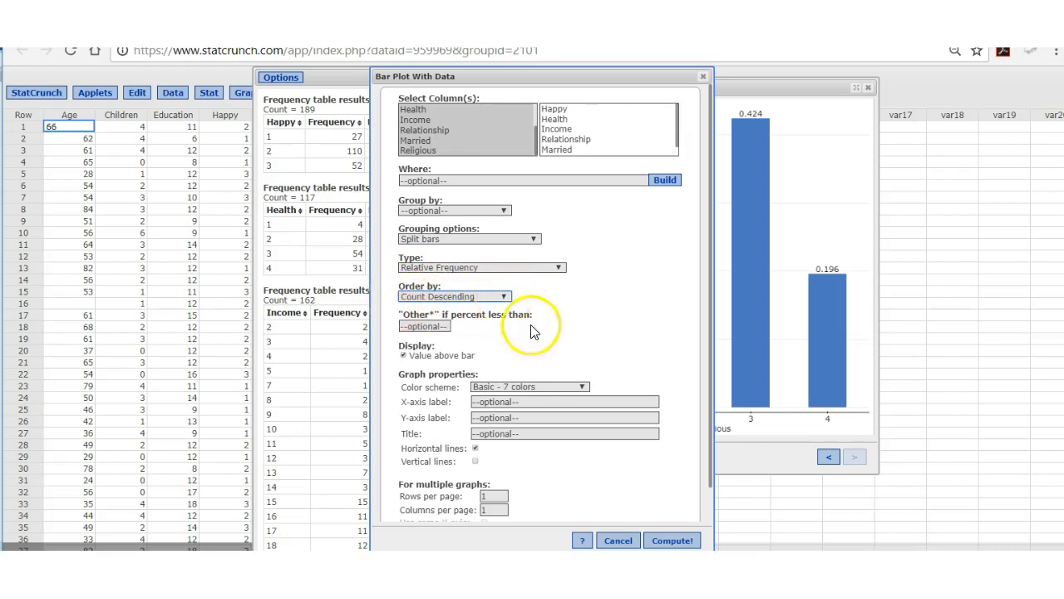
left_click(672, 541)
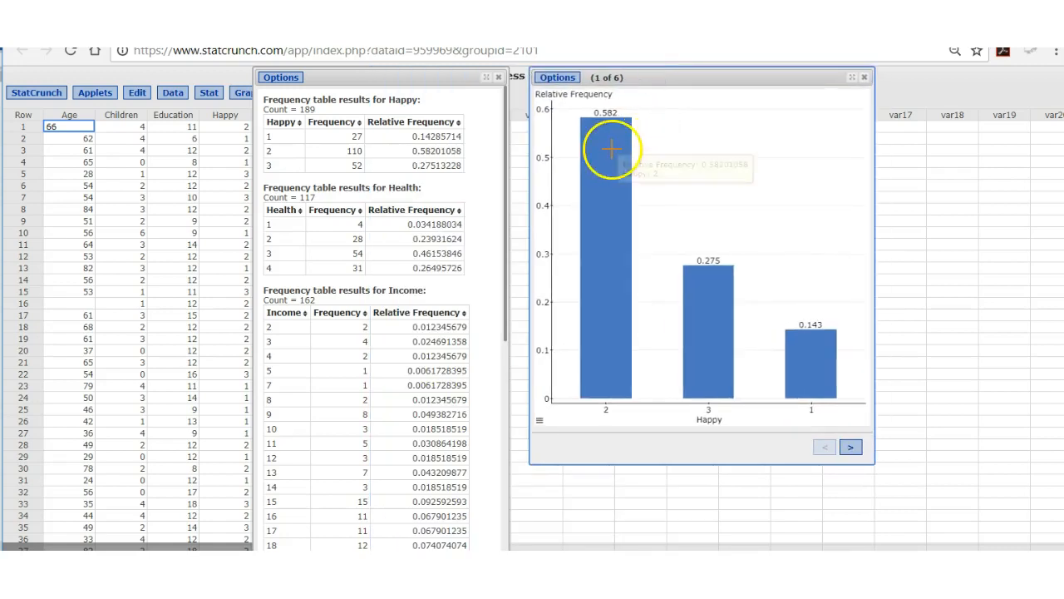
mouse_move(597, 133)
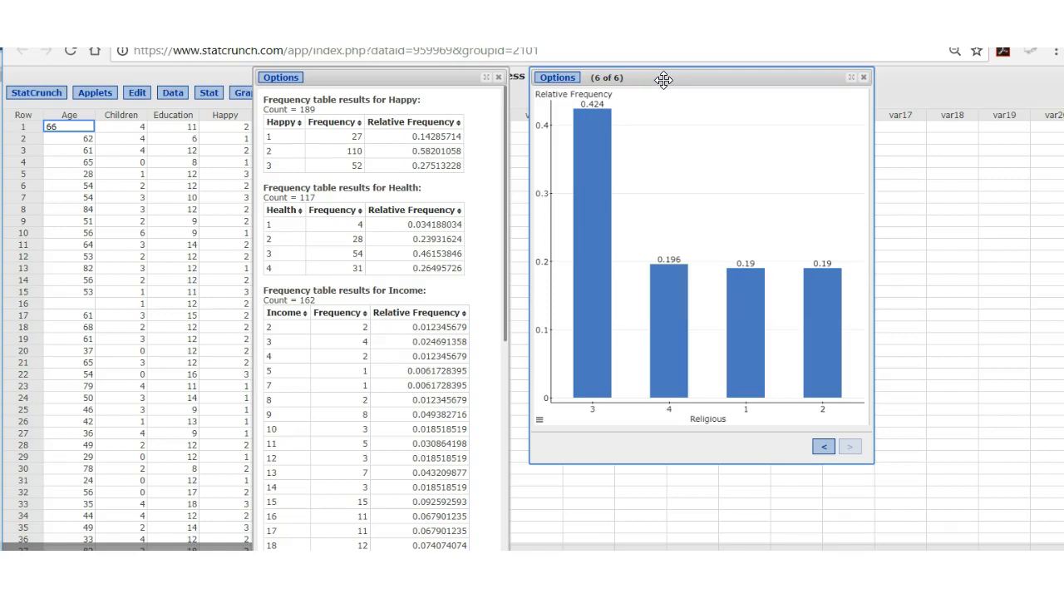
Limit the relative frequency bar plot to the Married column grouped by Happy, recompute it and compare the split bars.
left_click(559, 79)
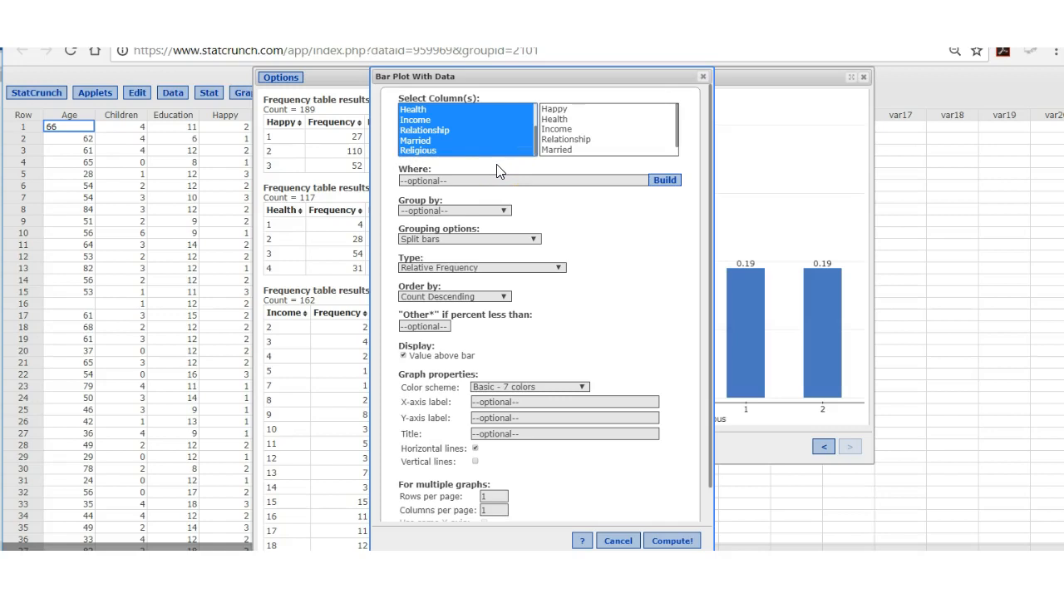
left_click(422, 142)
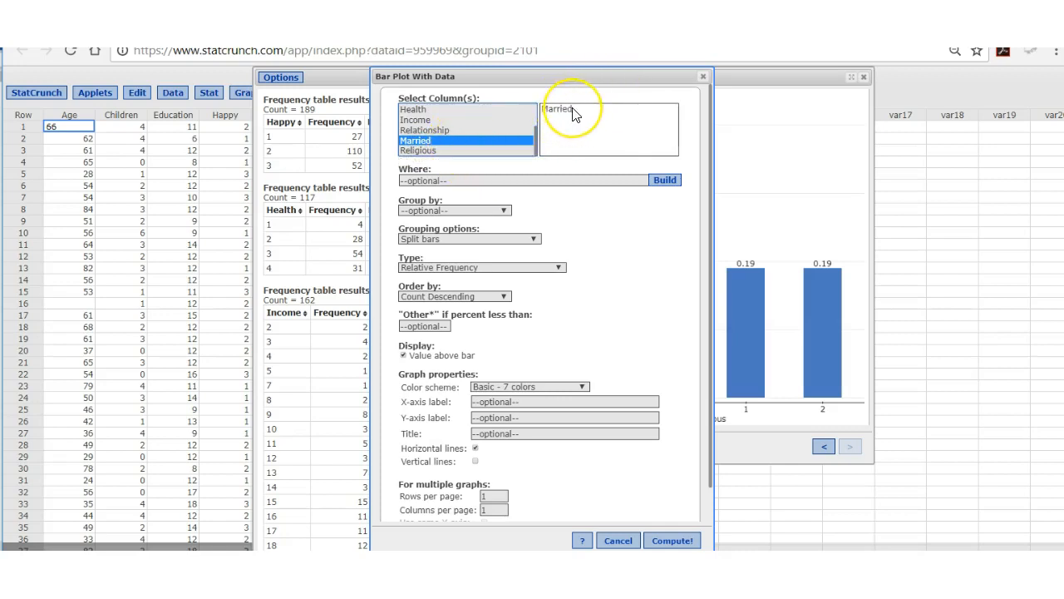
left_click(505, 212)
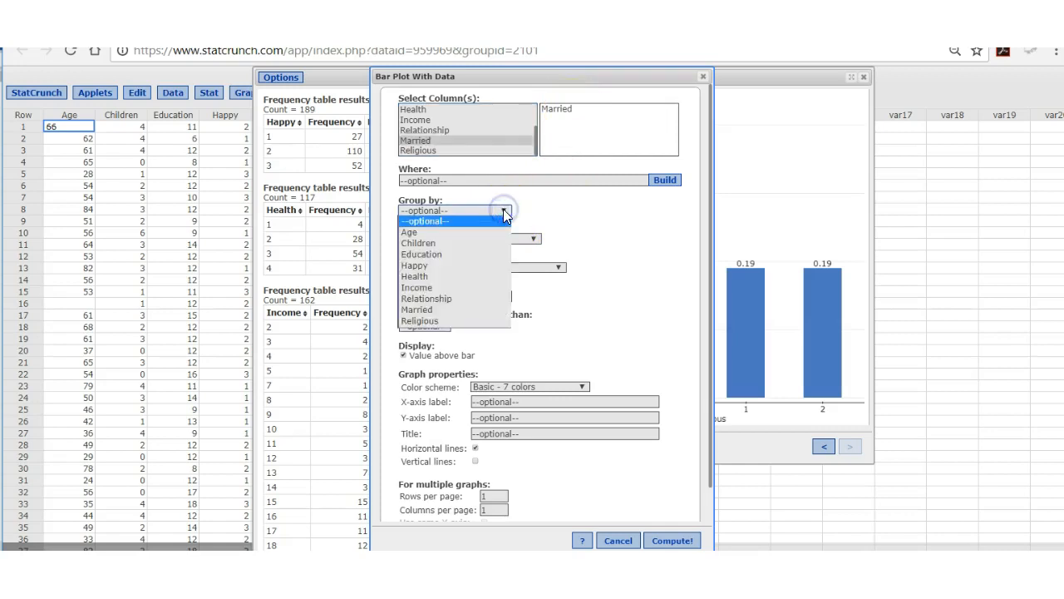
left_click(488, 264)
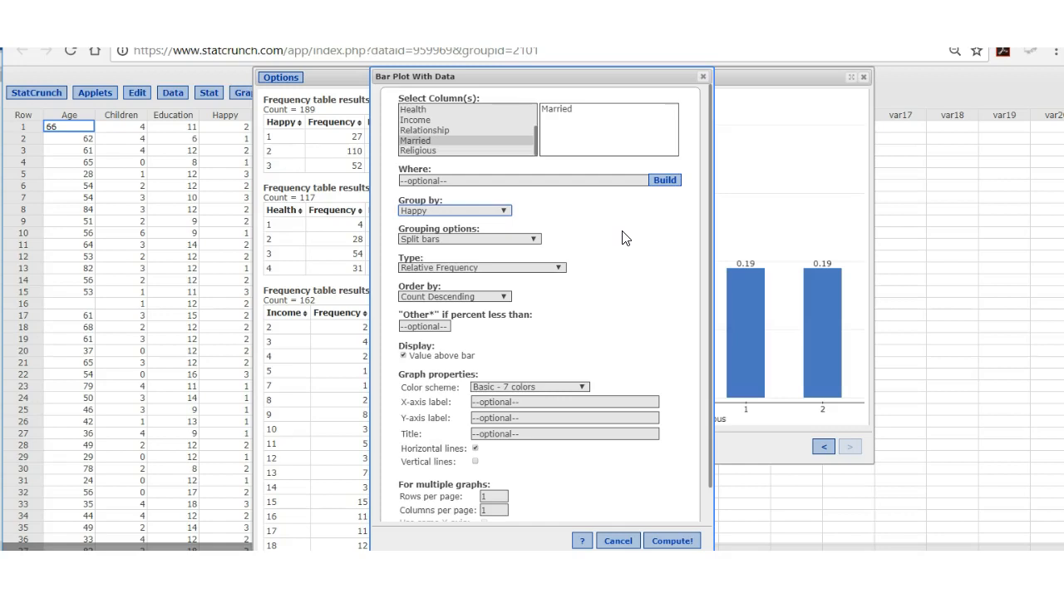
left_click(670, 541)
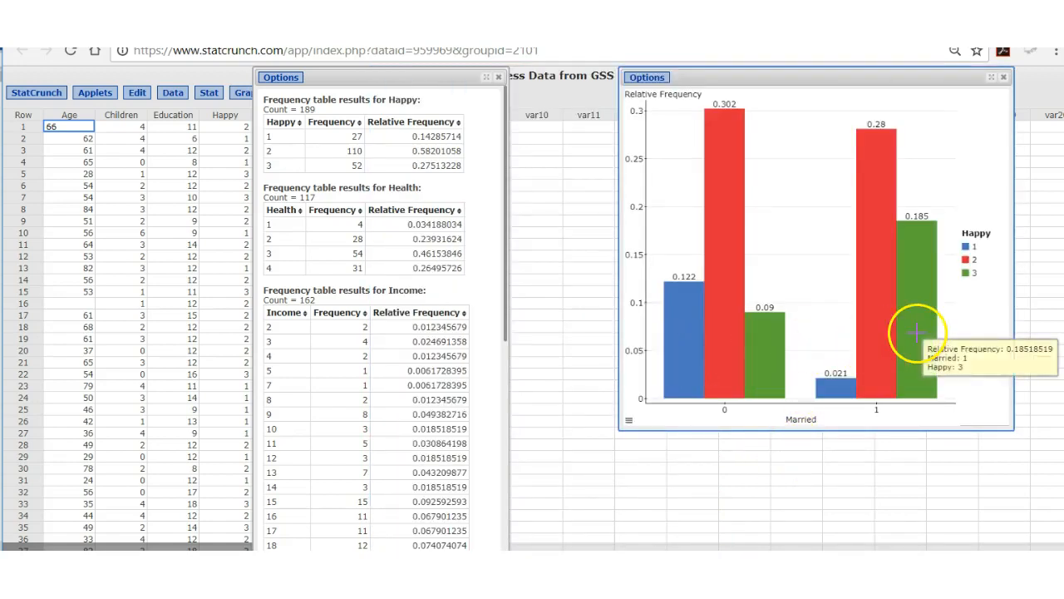
mouse_move(687, 370)
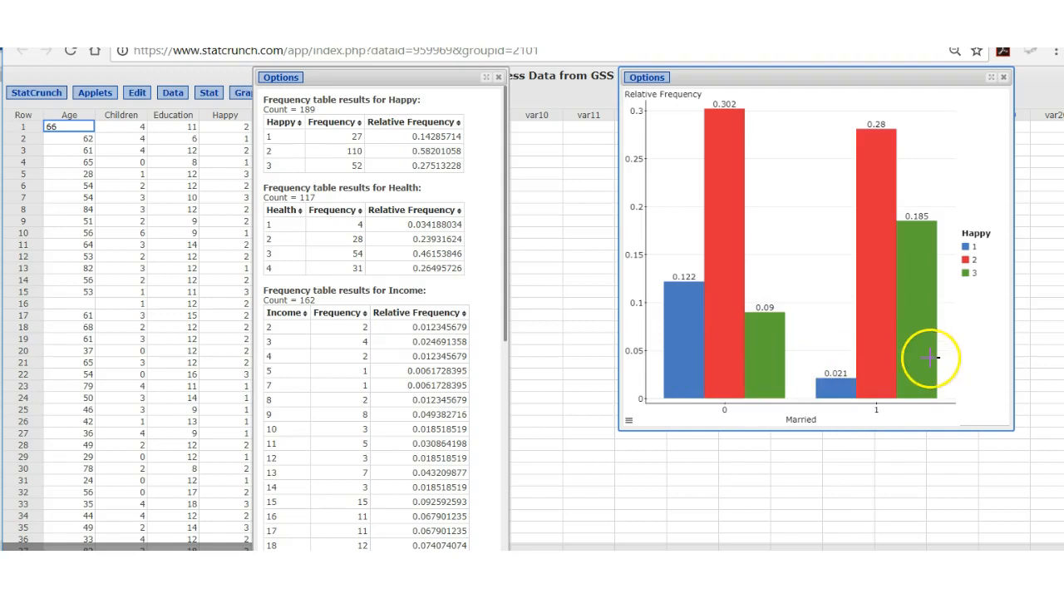
mouse_move(936, 356)
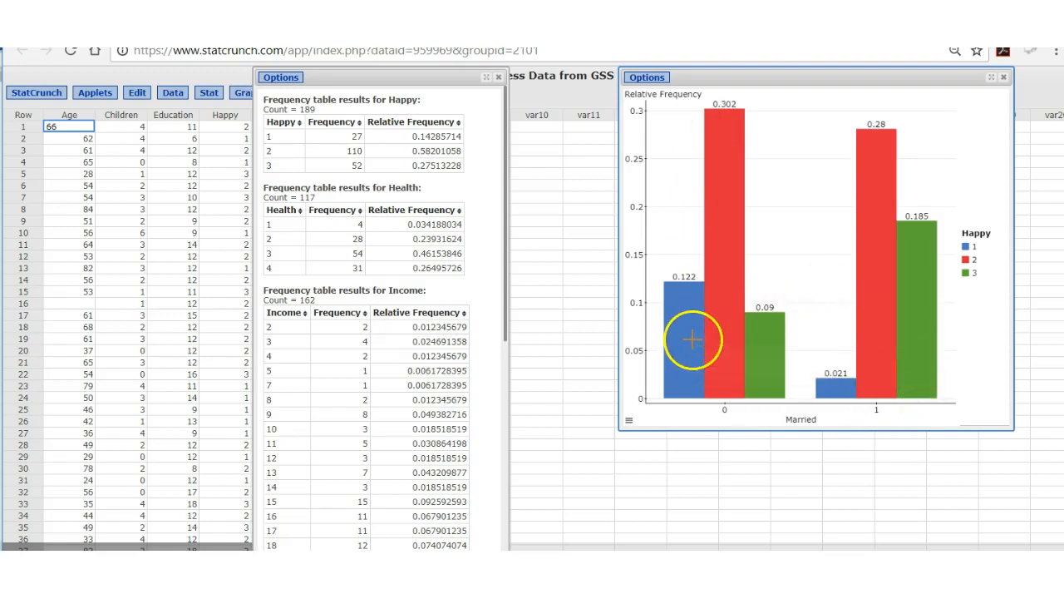
mouse_move(713, 111)
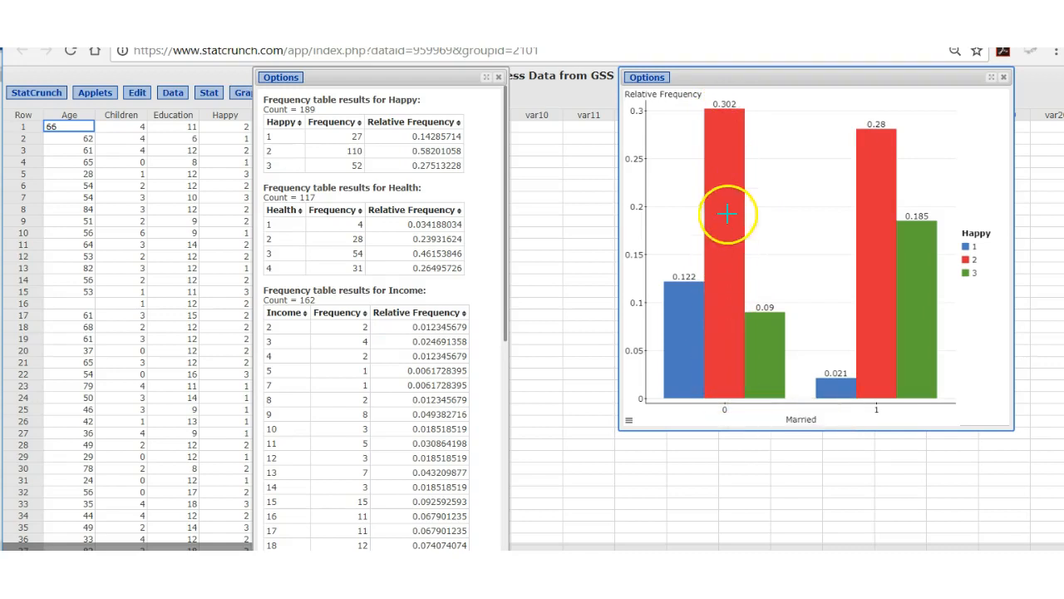
mouse_move(720, 131)
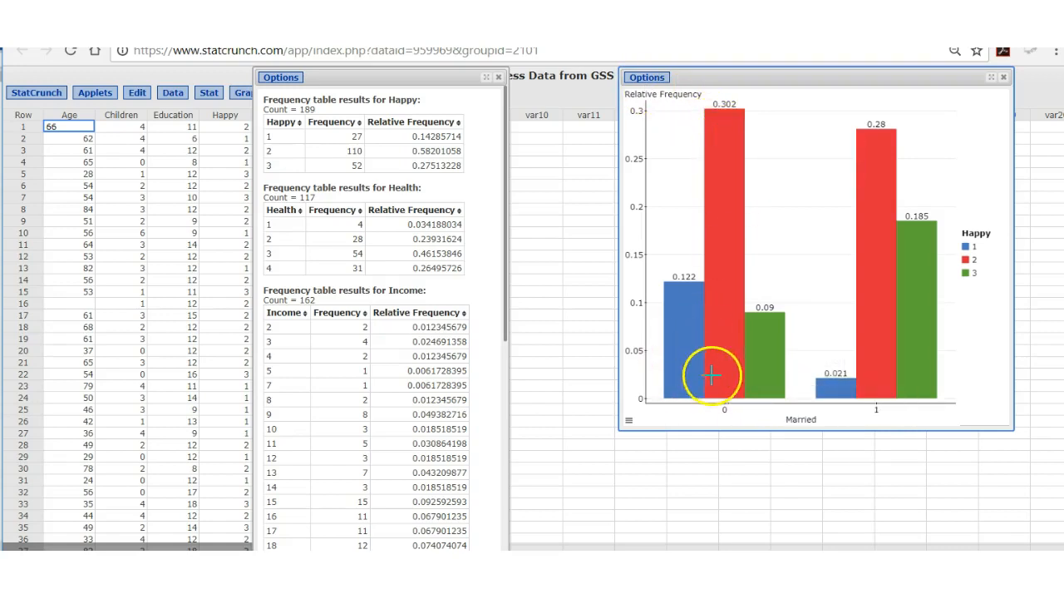
Change the grouped Married bar plot's type to Percent (within category), recompute it and compare happiness between the two Married groups.
left_click(651, 81)
left_click(650, 91)
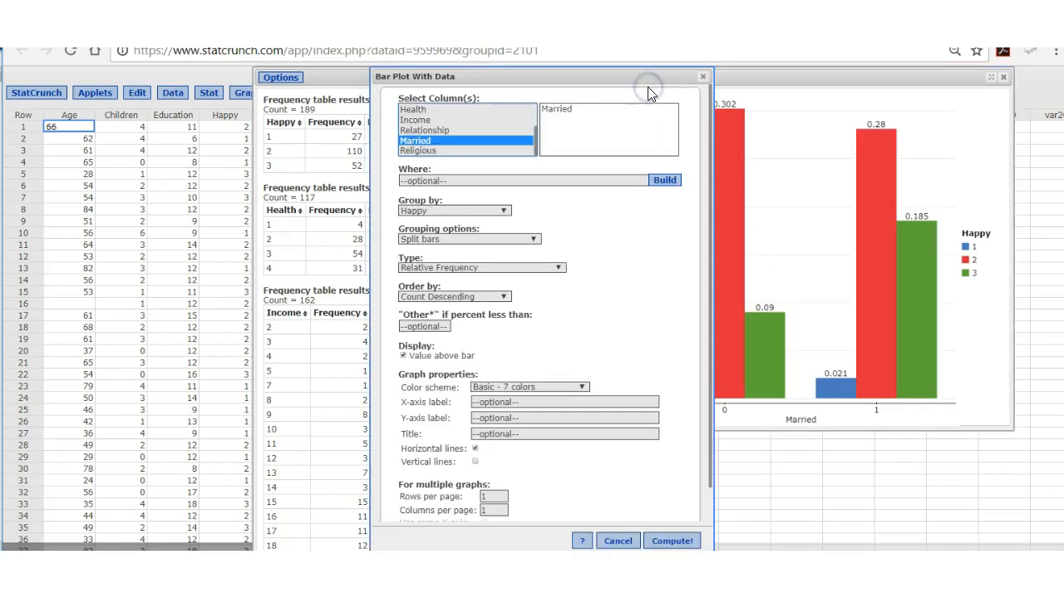
left_click(559, 268)
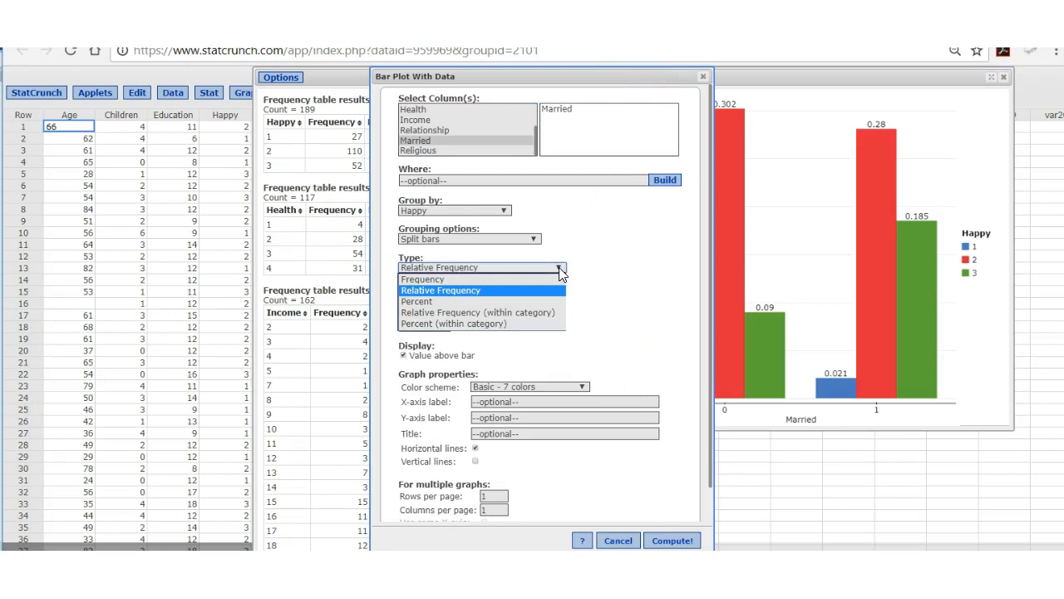
left_click(499, 325)
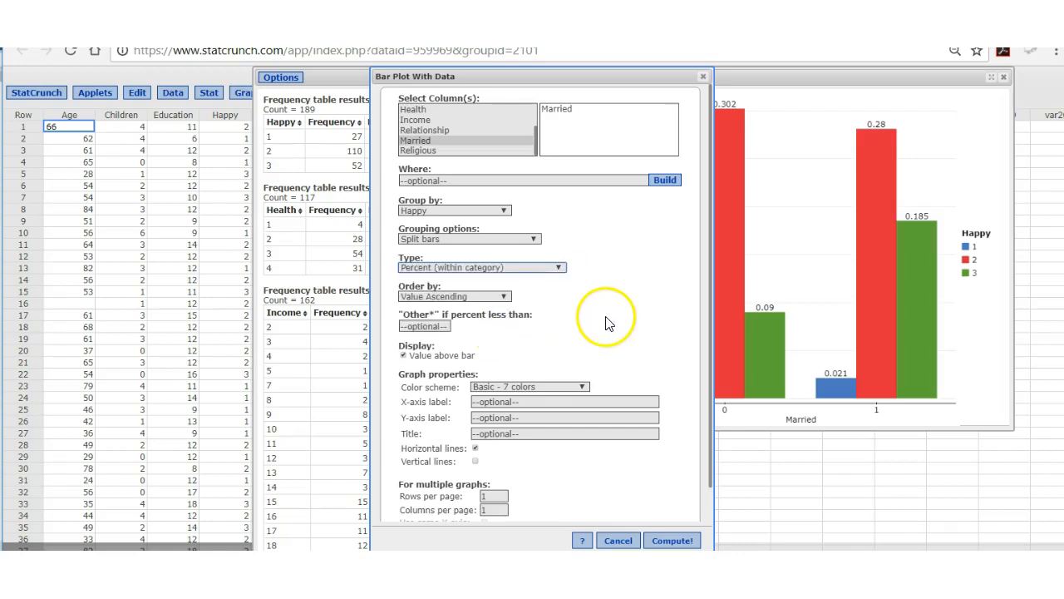
left_click(676, 540)
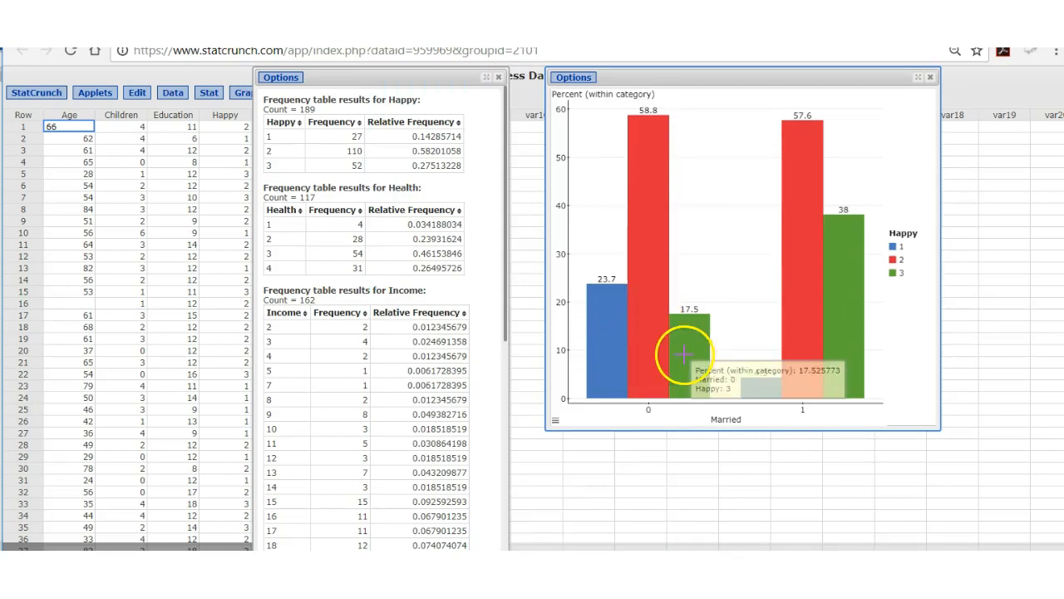
mouse_move(658, 131)
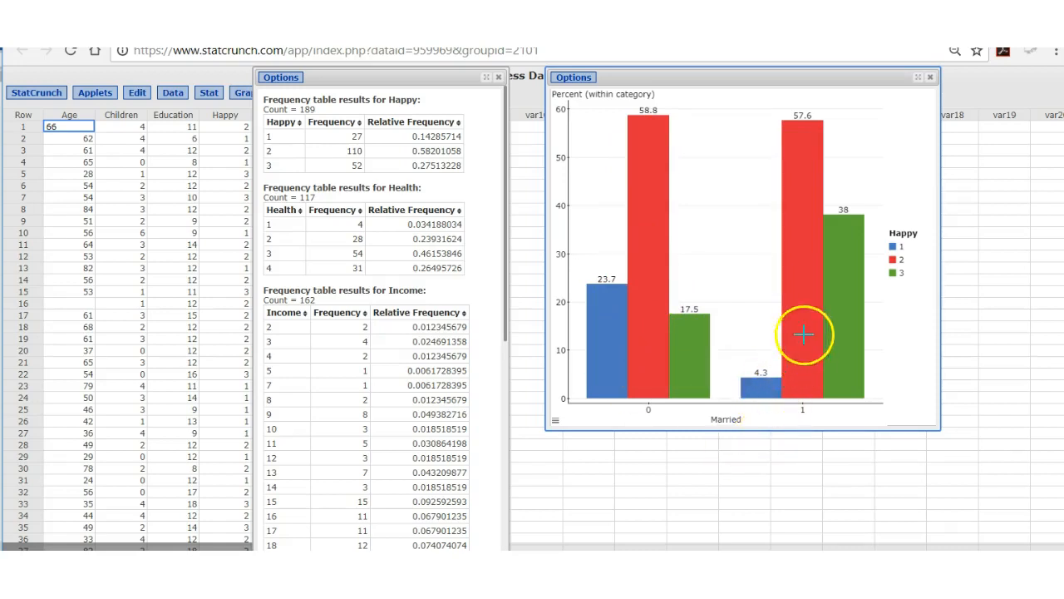
mouse_move(838, 313)
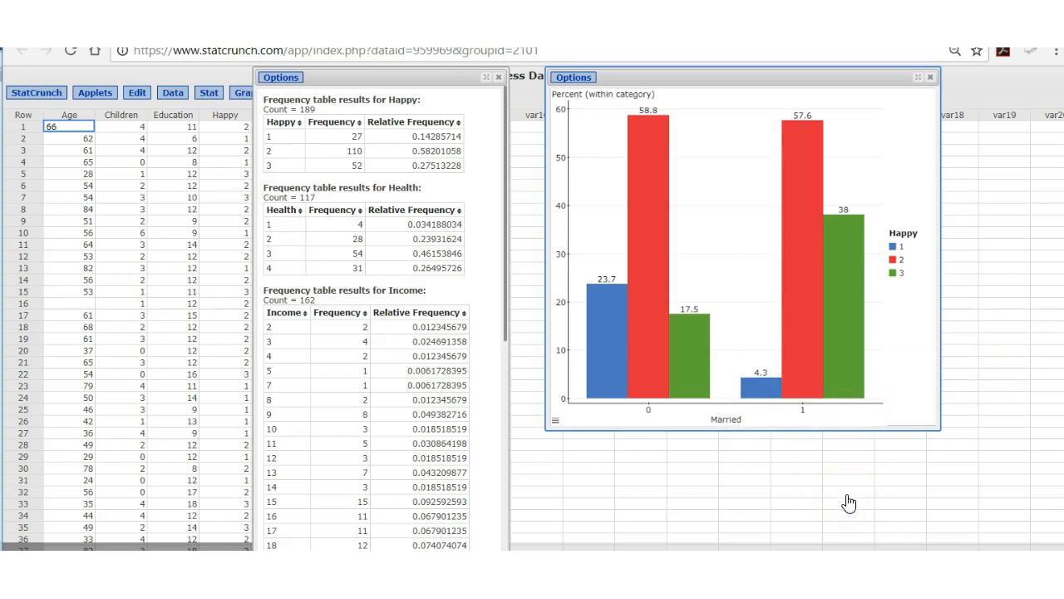
Create a bar plot of Happy from the data, grouped by Married with type Percent (within category), and compute it.
left_click(250, 95)
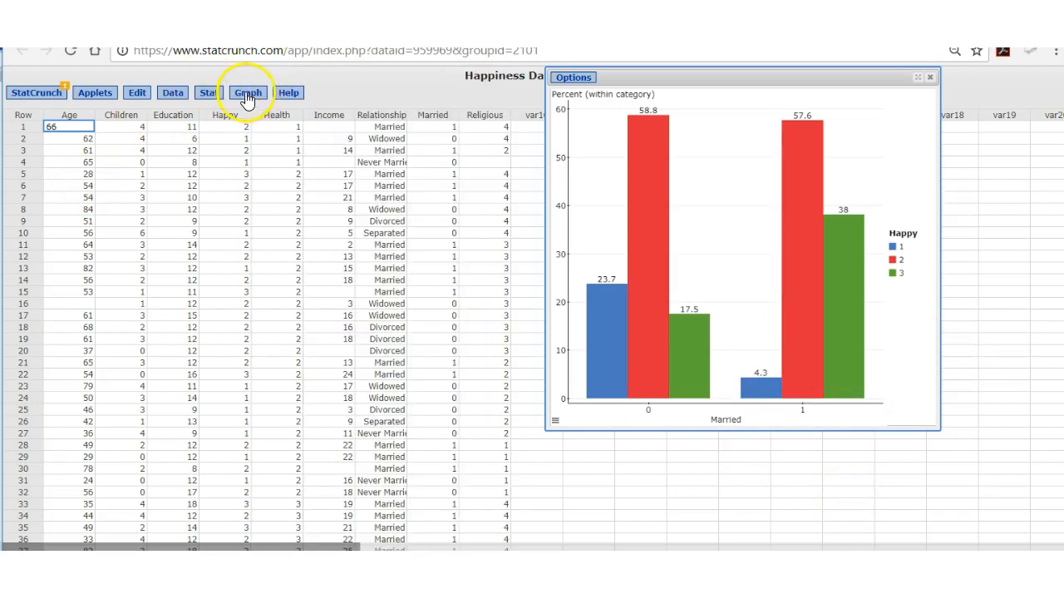
left_click(247, 95)
mouse_move(304, 111)
left_click(346, 109)
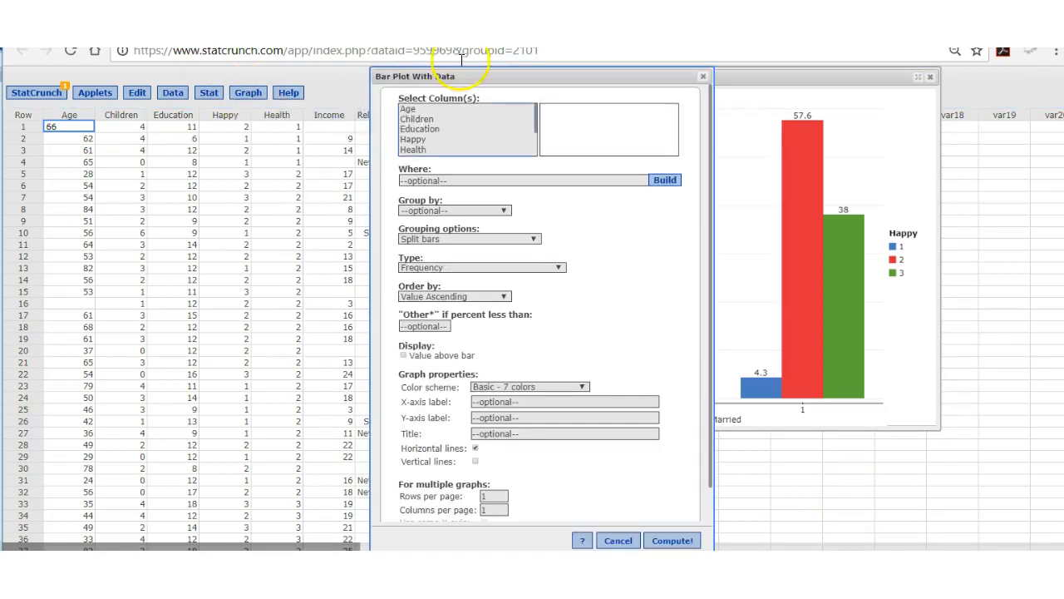
left_click_drag(481, 76, 295, 76)
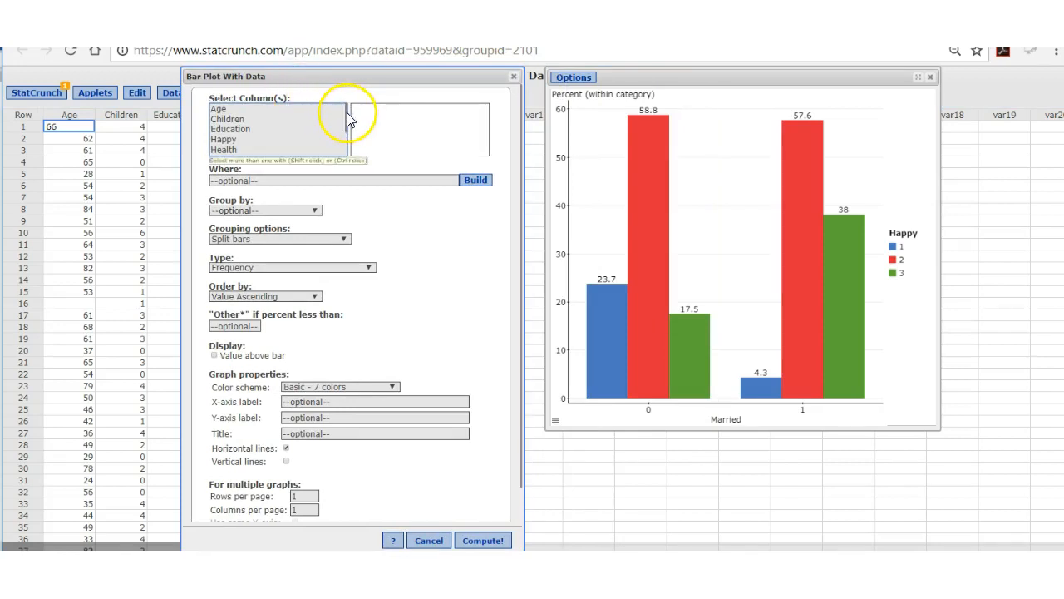
left_click(229, 140)
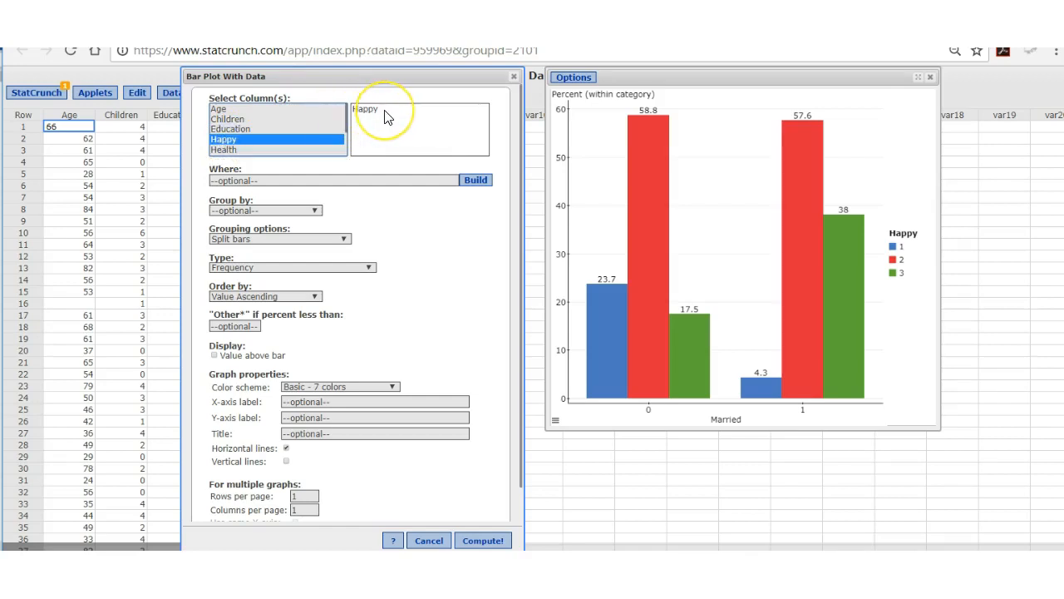
left_click(314, 211)
left_click(306, 306)
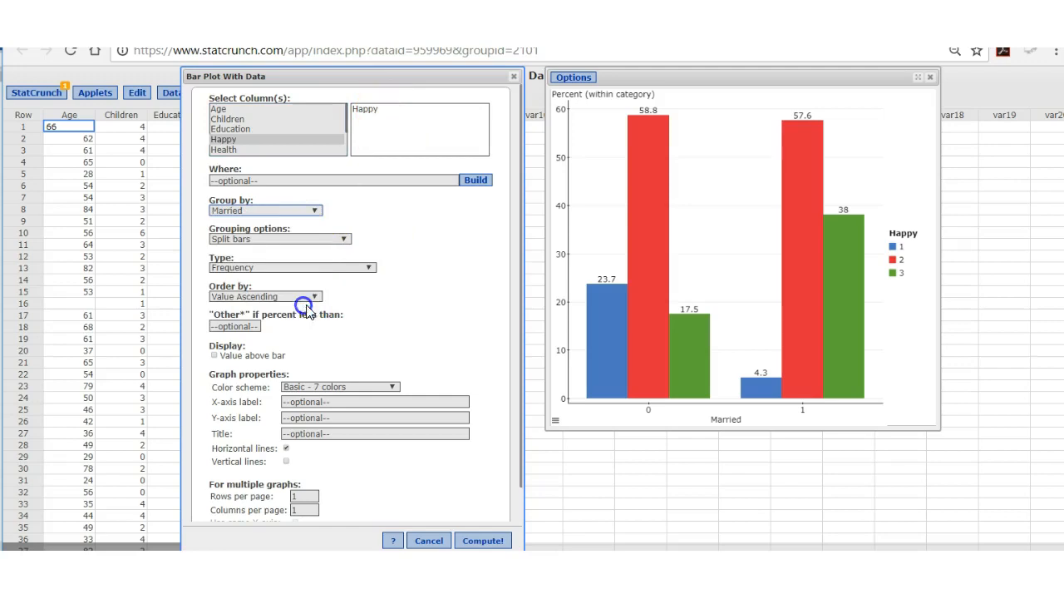
left_click(369, 267)
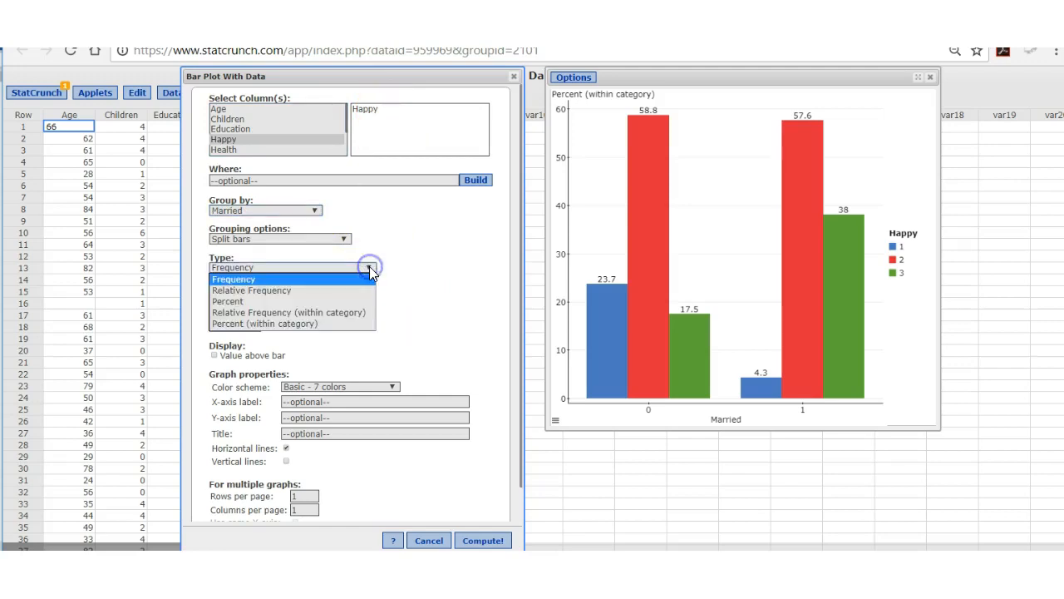
left_click(345, 324)
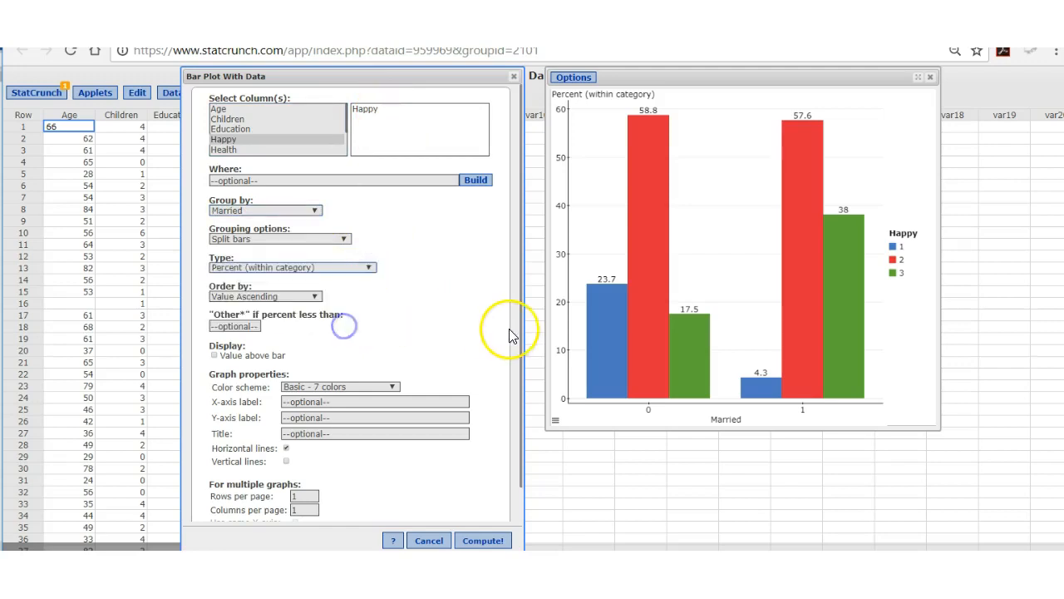
left_click(476, 541)
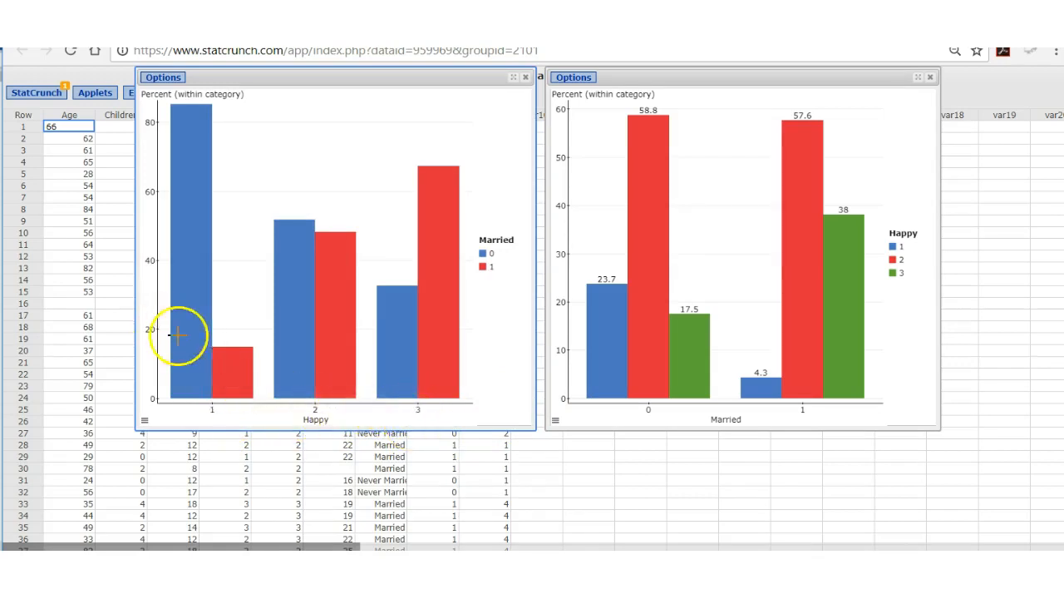
Compare the two Married groups within each Happy level, and close the earlier bar plot of Married grouped by Happy.
mouse_move(234, 363)
mouse_move(191, 193)
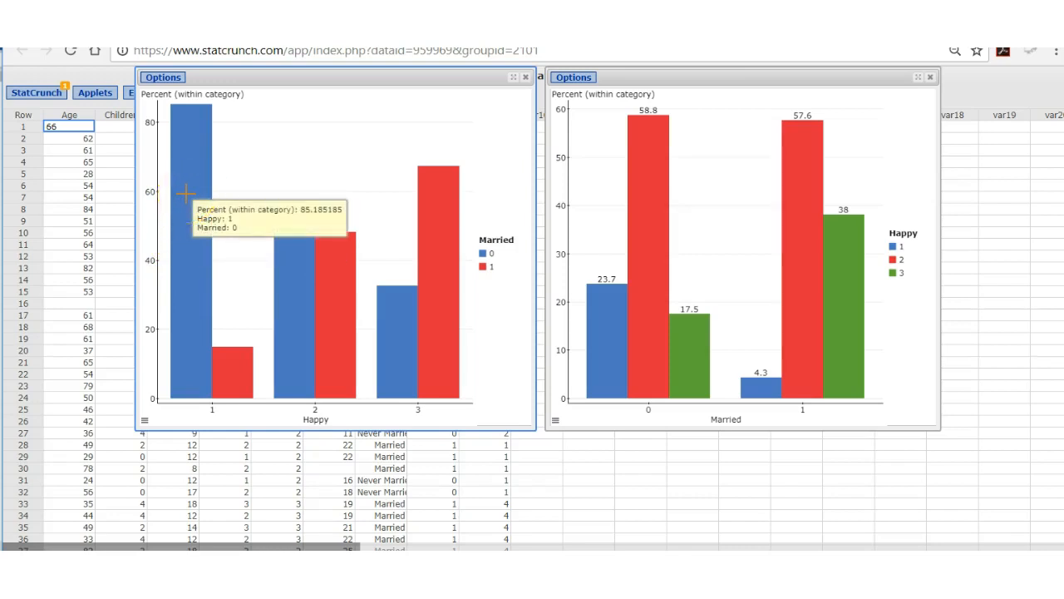
left_click(185, 238)
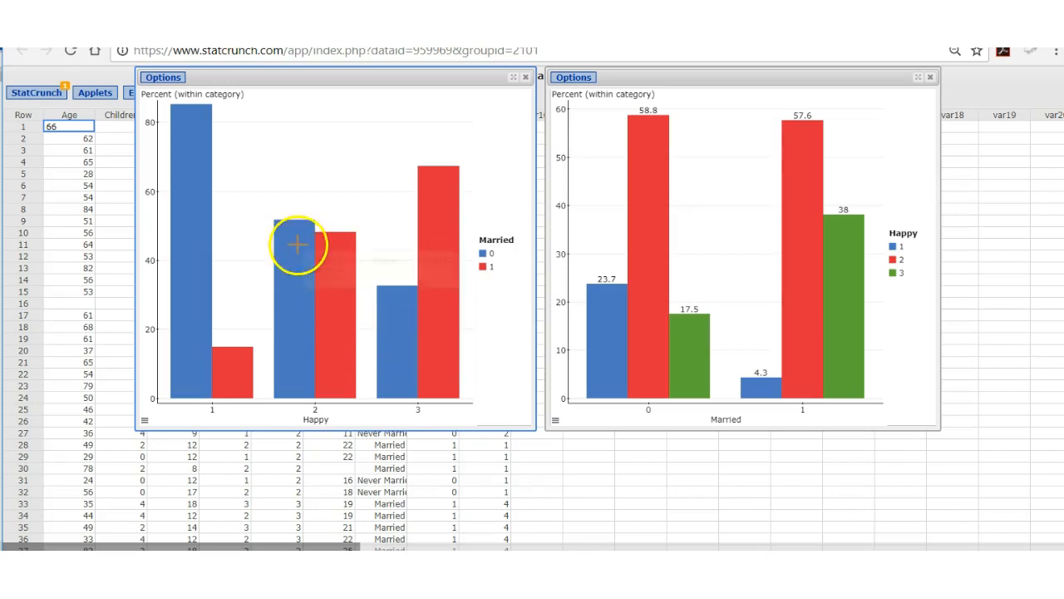
mouse_move(300, 256)
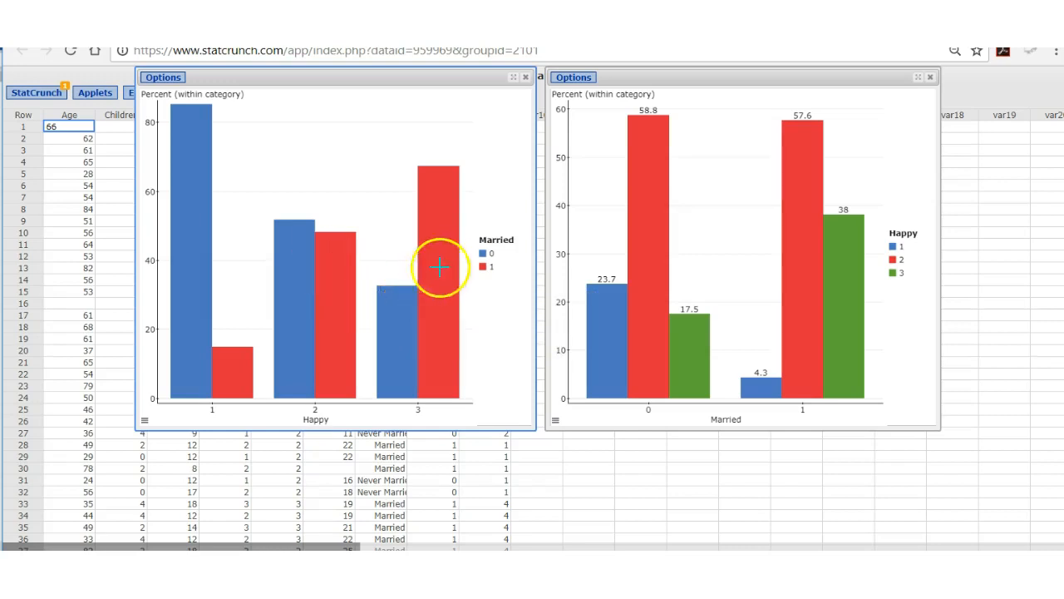
mouse_move(445, 252)
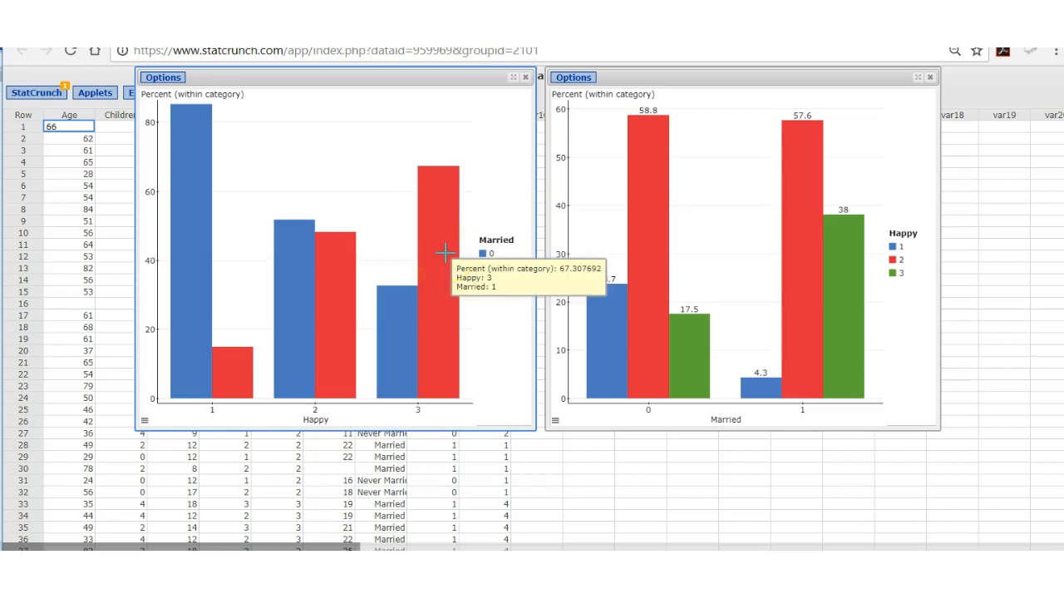
mouse_move(386, 313)
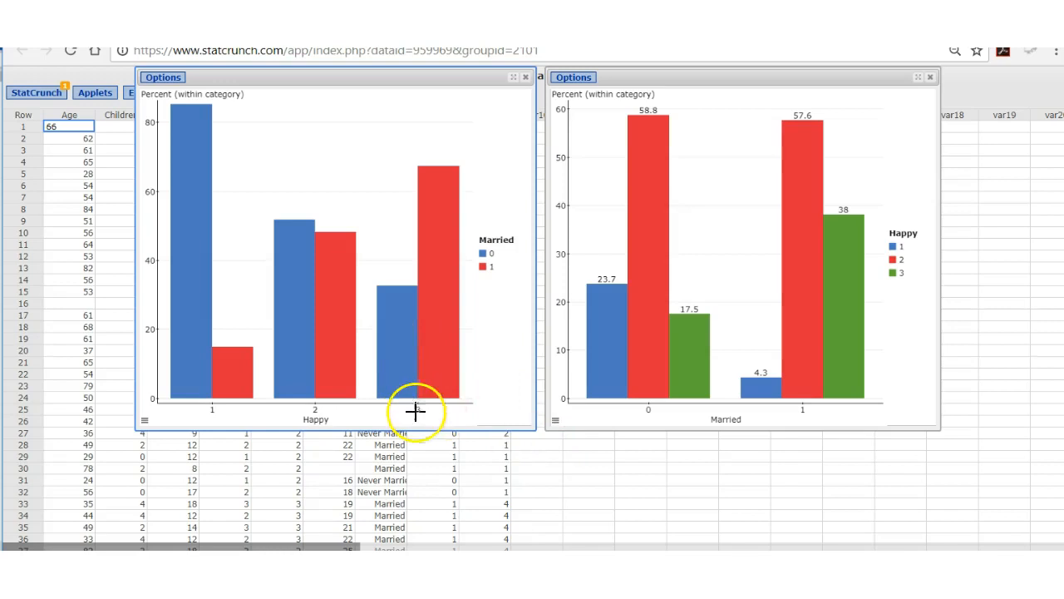
left_click(626, 420)
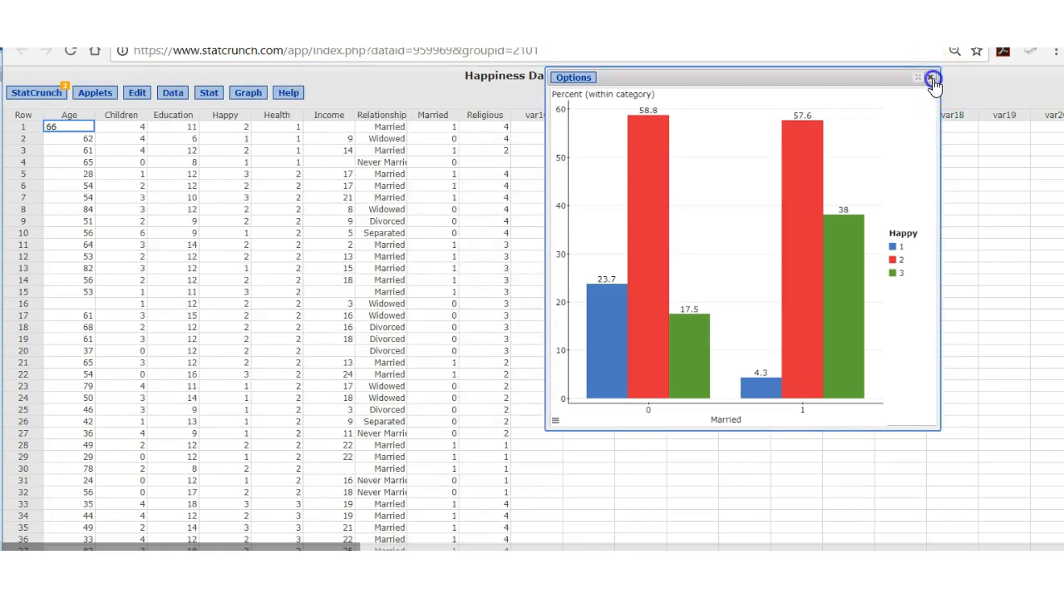
left_click(931, 77)
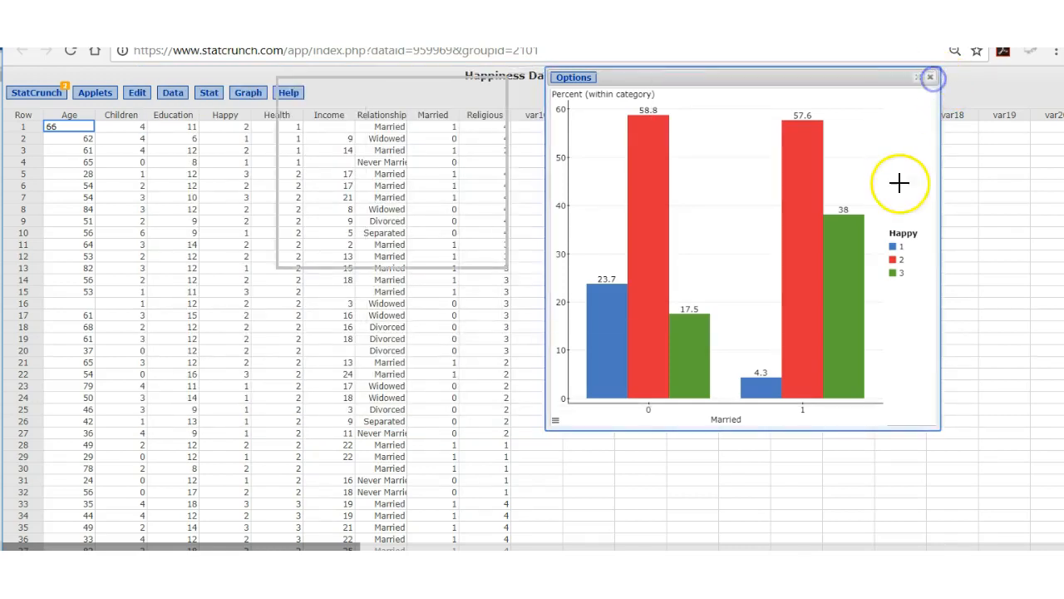
Create pie charts from the data for Happy, Health, Income, Relationship, Married and Religious, displaying Count and Percent of Total.
left_click(248, 93)
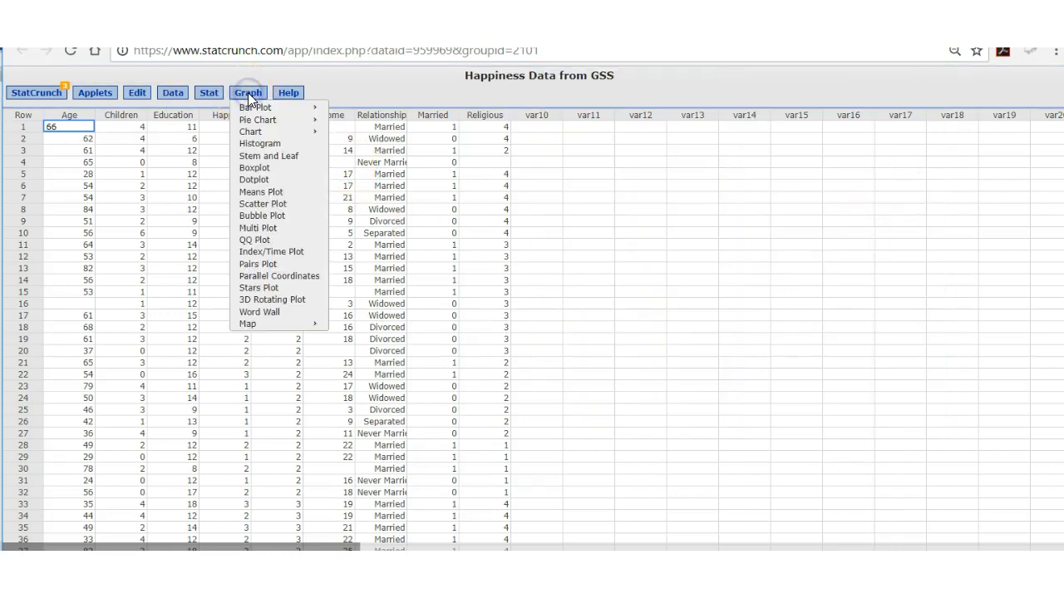
mouse_move(261, 120)
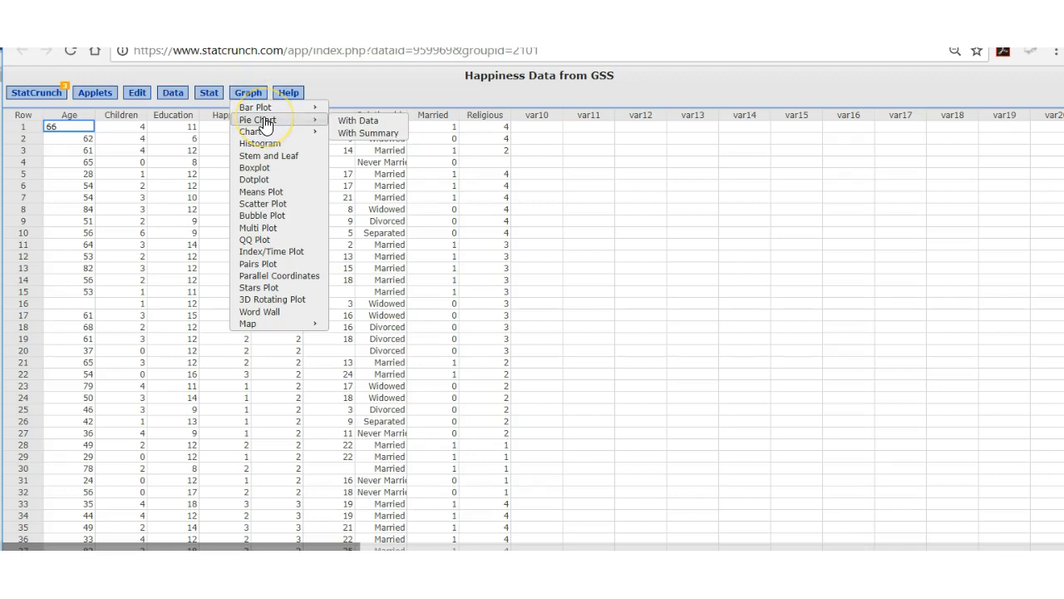
left_click(344, 125)
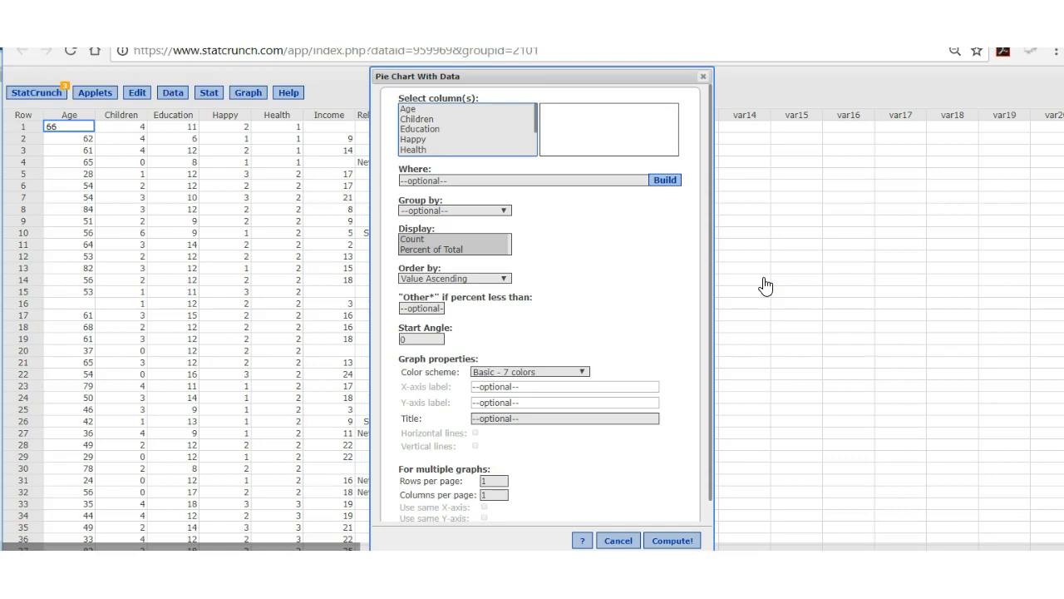
left_click_drag(414, 139, 421, 145)
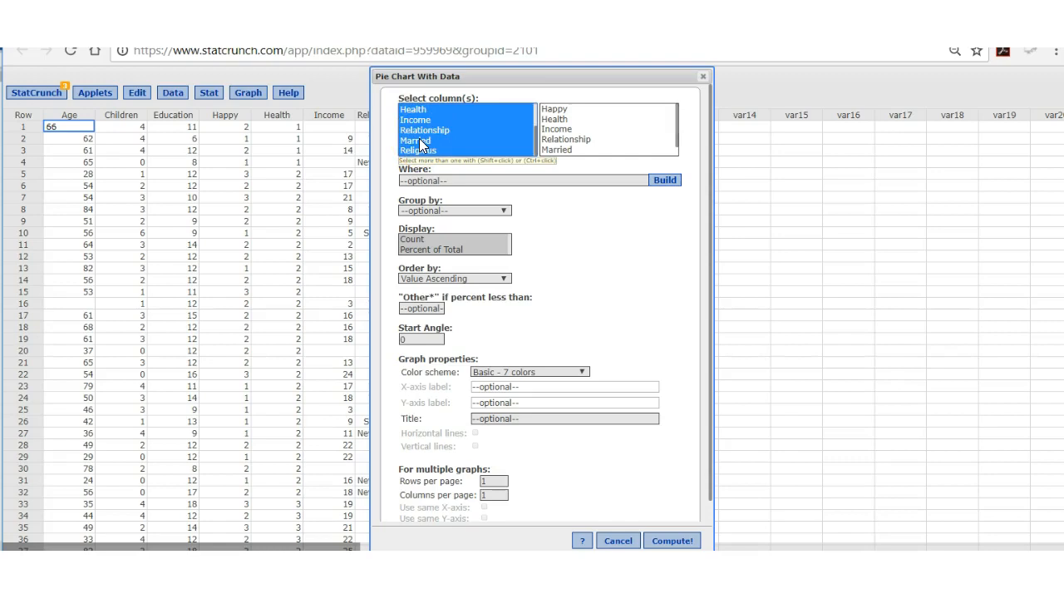
left_click(562, 271)
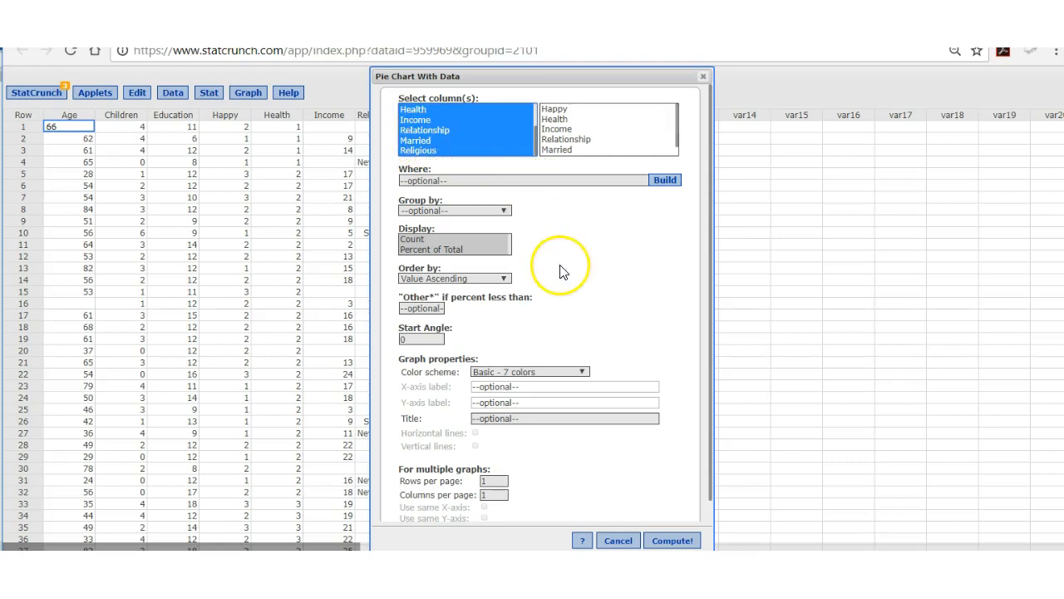
left_click(411, 242)
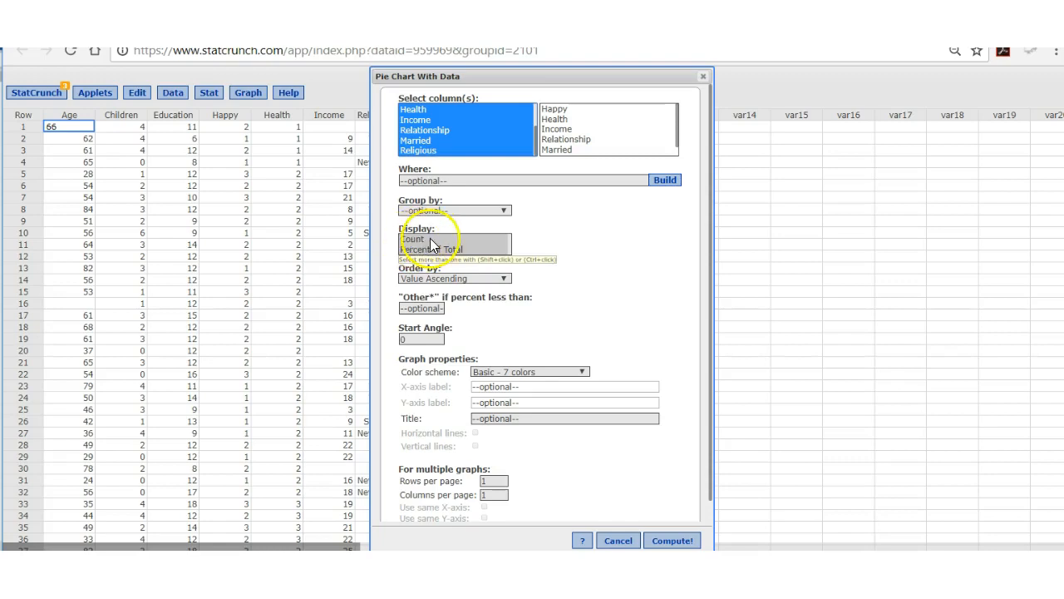
left_click(418, 252)
left_click(559, 264)
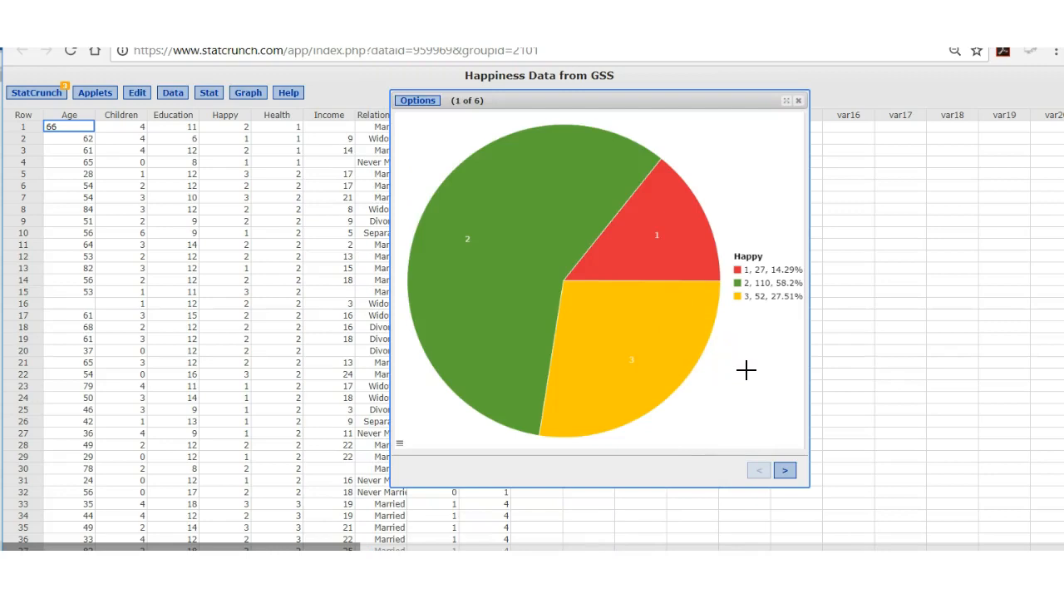
Examine the legend and slices of the Happy pie chart and move on to the Health pie chart.
left_click(746, 355)
left_click(744, 325)
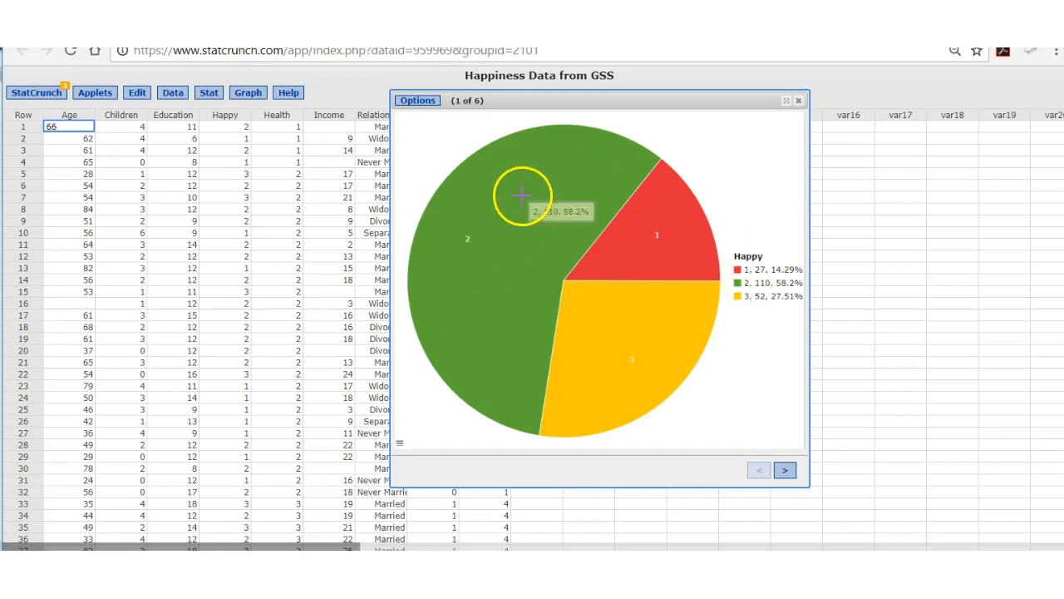
mouse_move(514, 336)
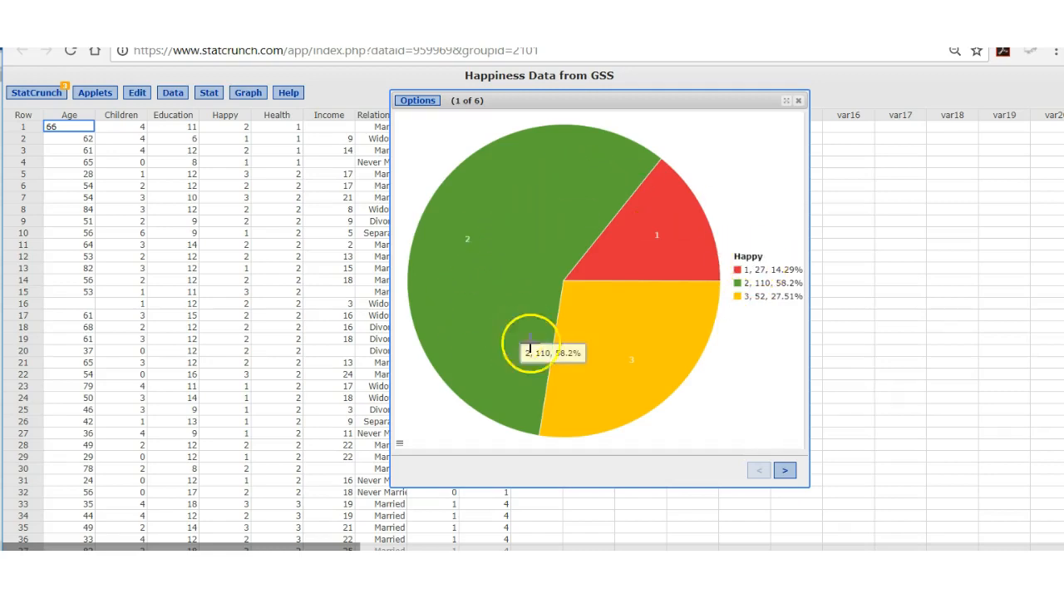
mouse_move(646, 353)
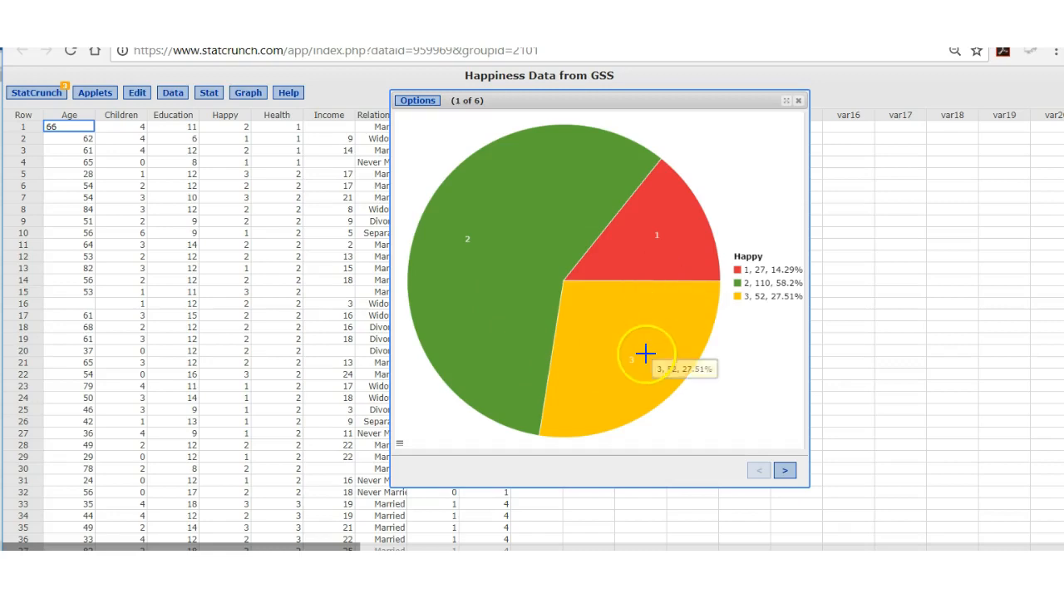
left_click(785, 472)
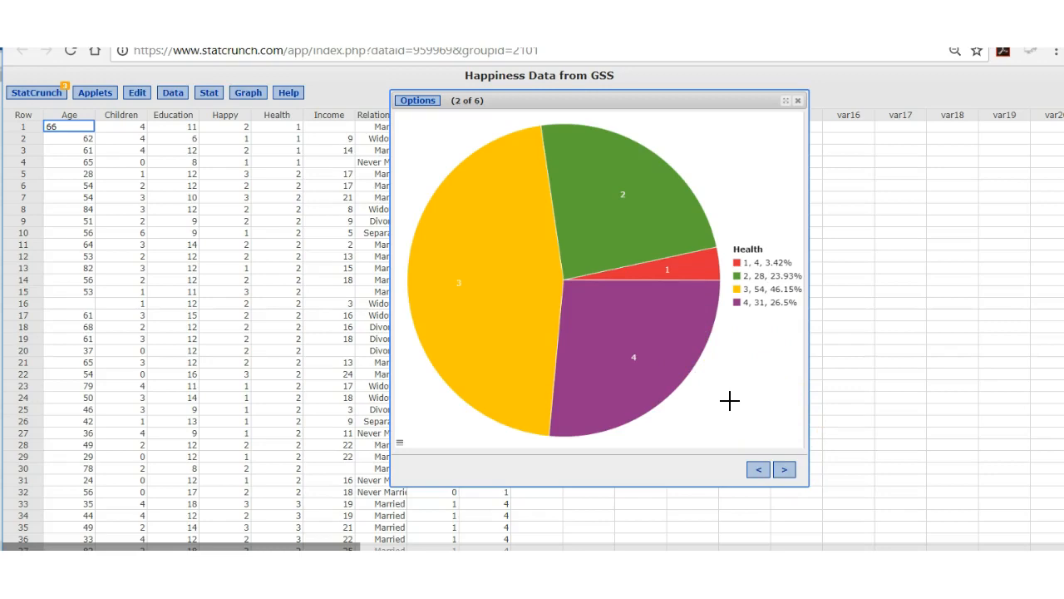
Bring up the Income pie chart and examine its small slices and the larger slices for categories 20 and 22.
left_click(785, 470)
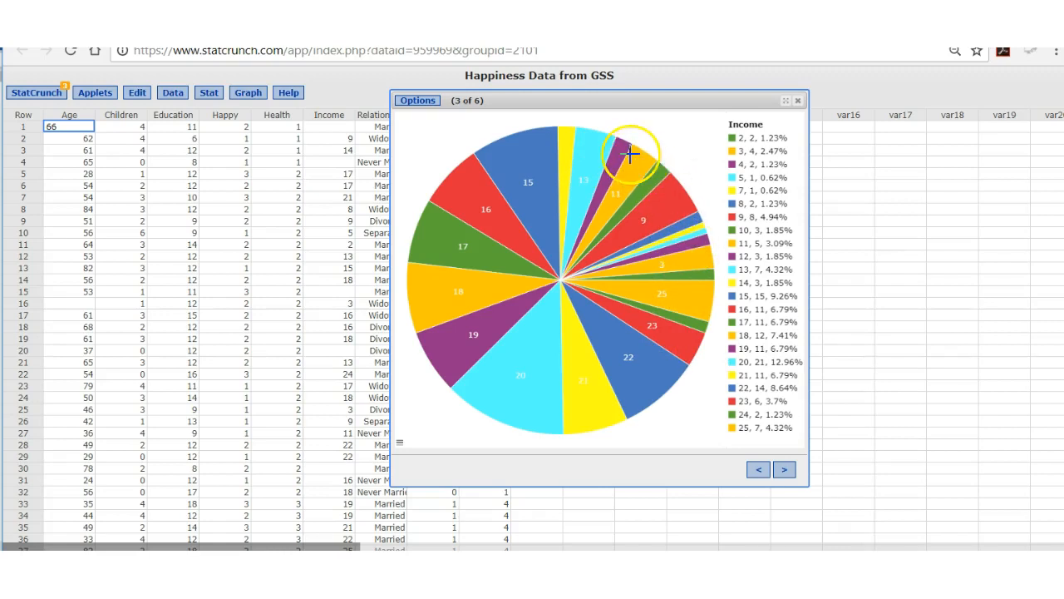
mouse_move(631, 154)
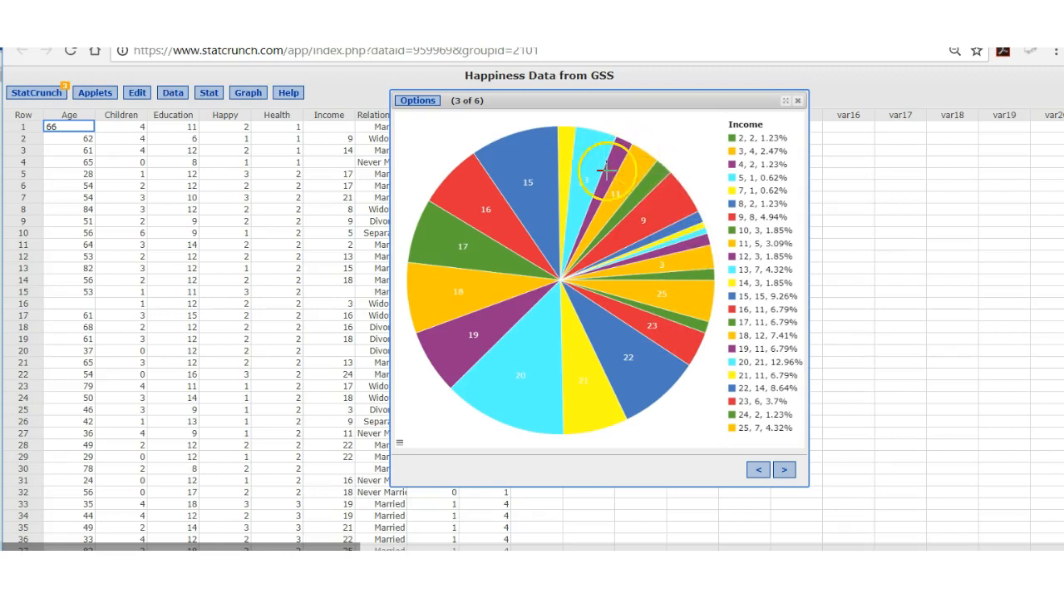
left_click(667, 251)
mouse_move(667, 251)
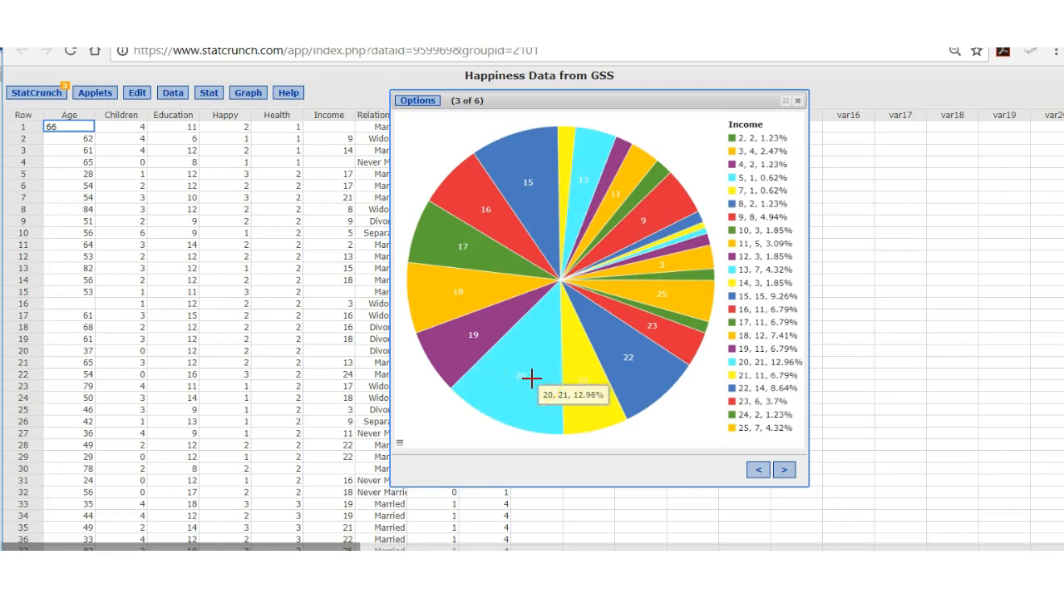
left_click(508, 371)
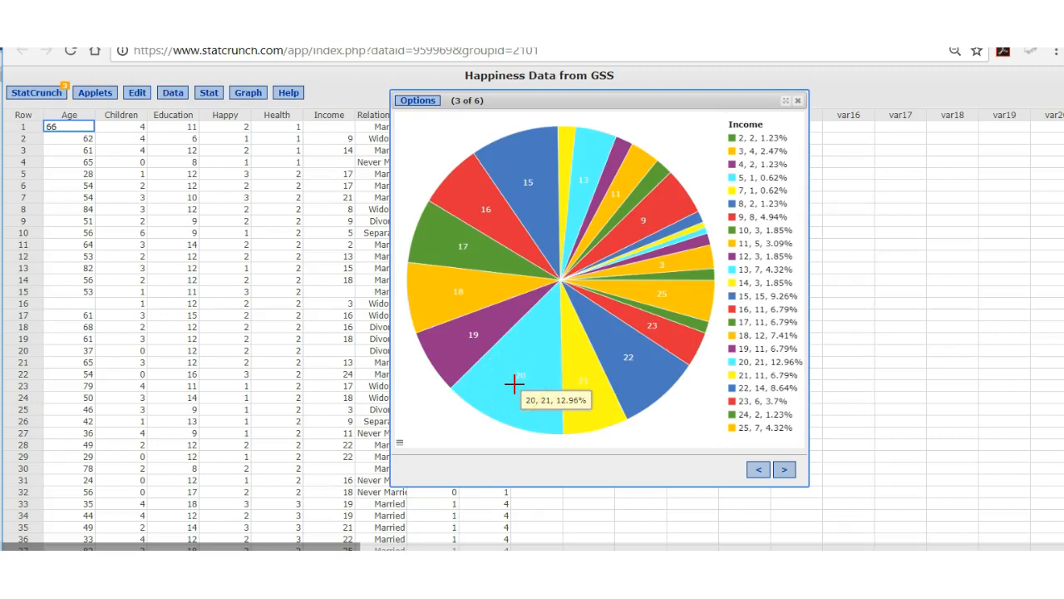
left_click(534, 366)
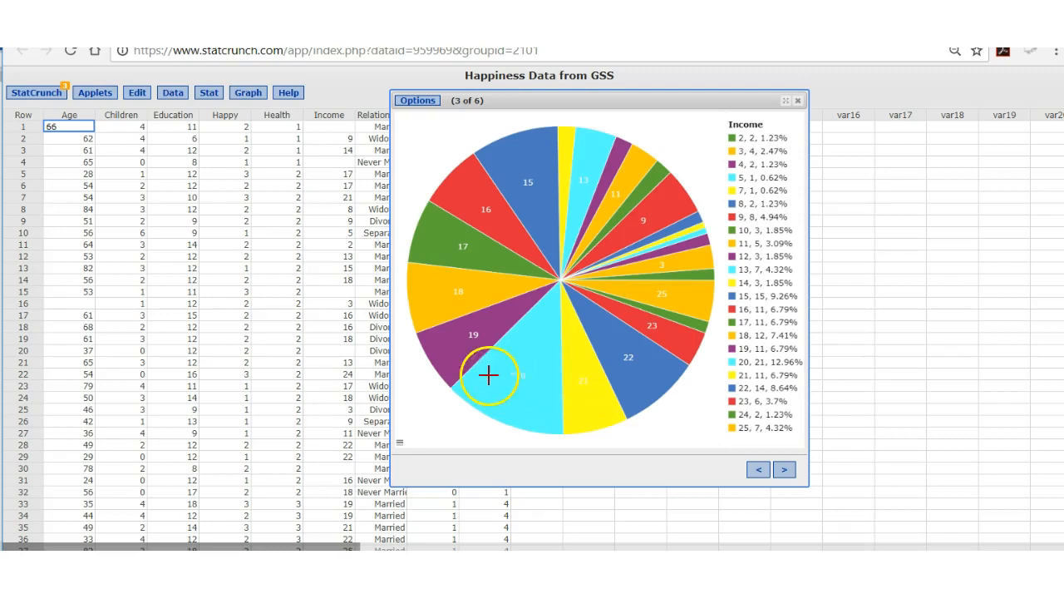
mouse_move(628, 357)
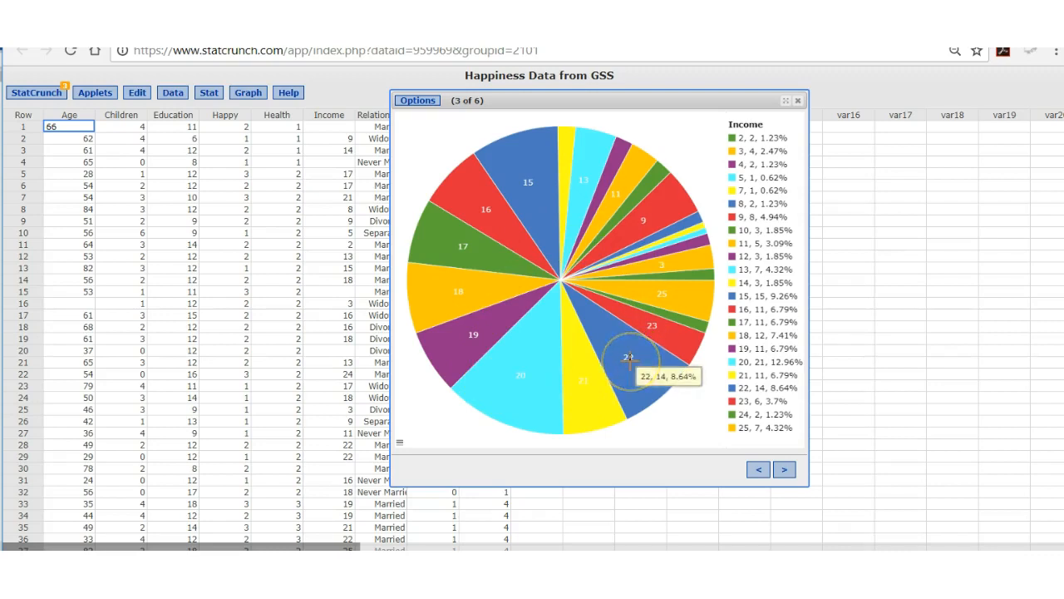
left_click(665, 412)
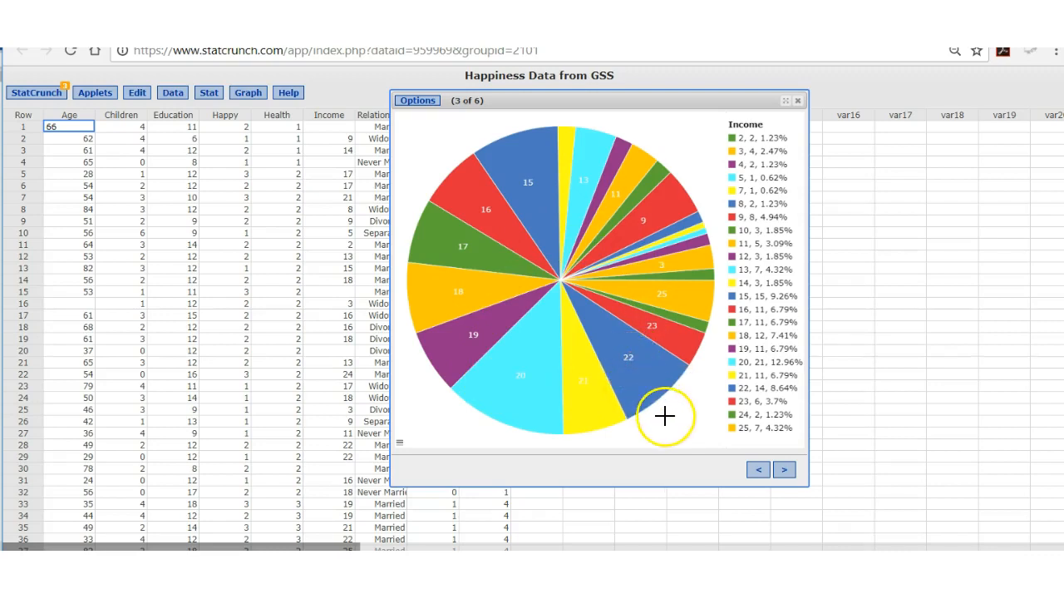
Examine the Relationship pie chart, especially its Married slice, and continue through the Married and Religious pie charts.
left_click(786, 471)
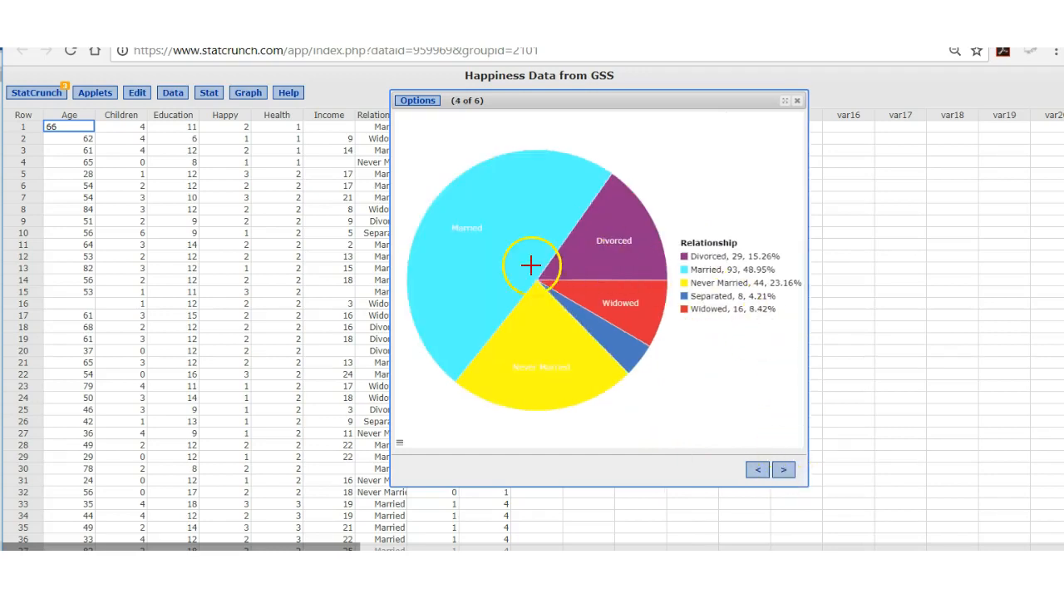
mouse_move(458, 352)
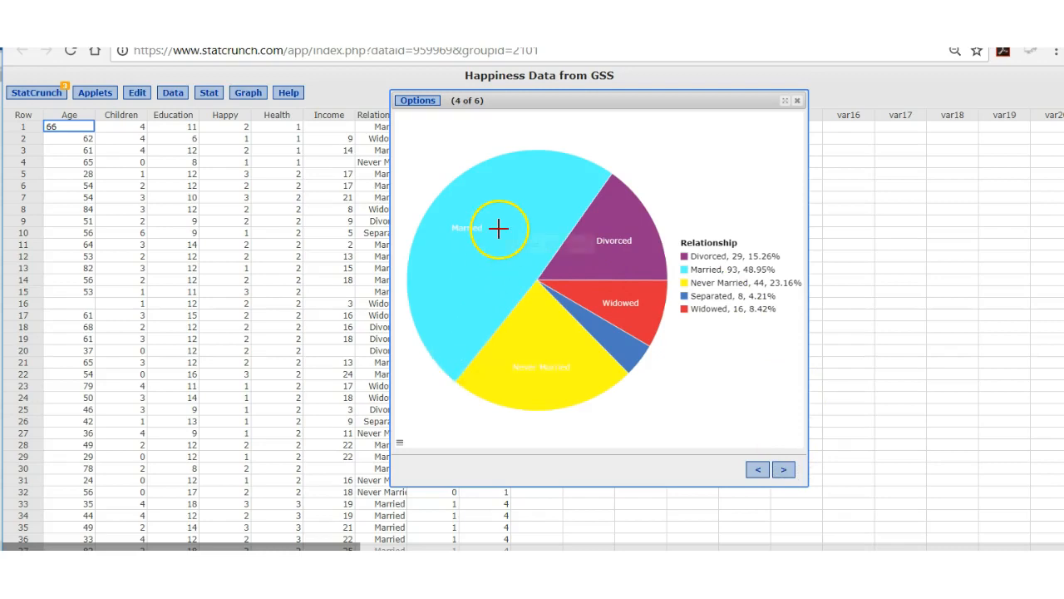
mouse_move(468, 314)
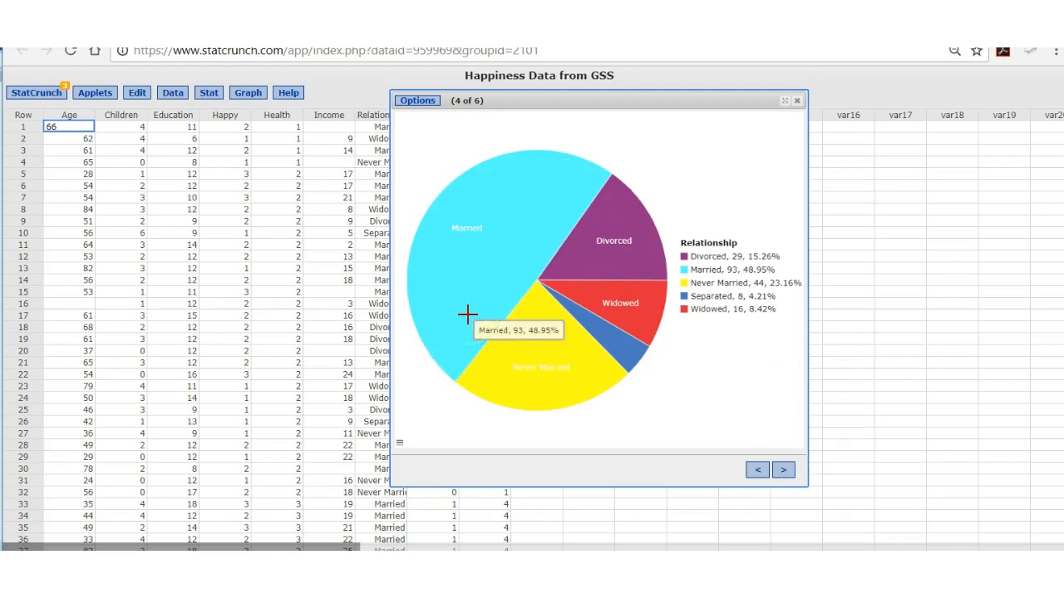
left_click(785, 471)
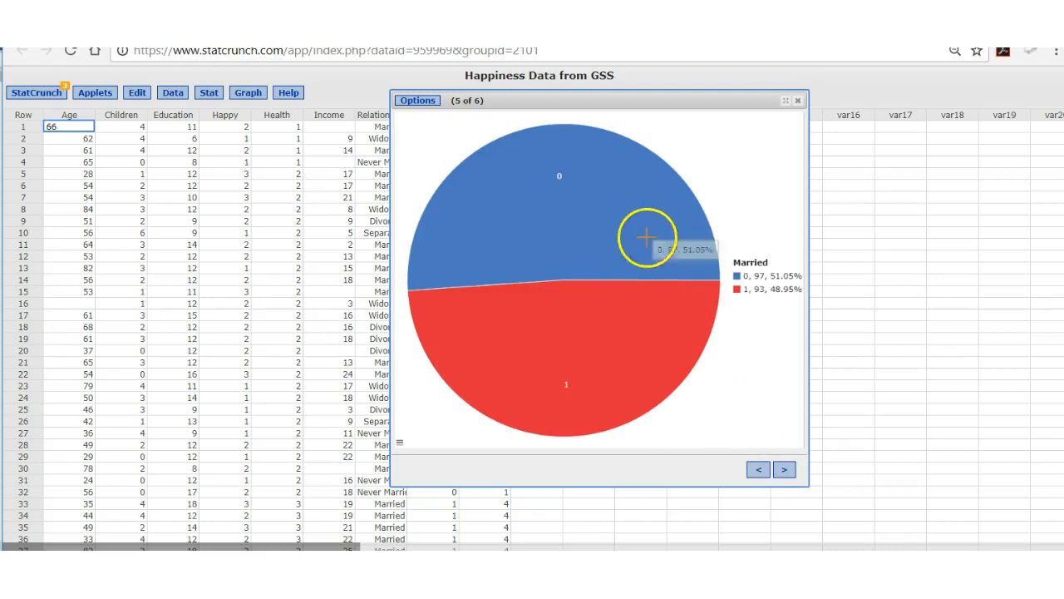
left_click(782, 471)
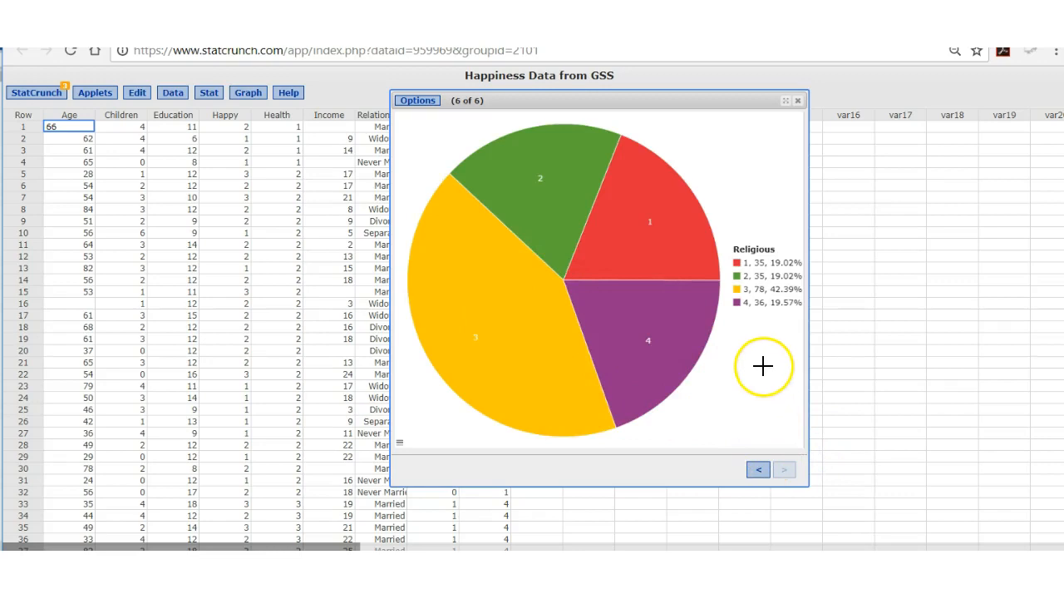
Edit the pie charts to show only Relationship, grouped by Happy, and recompute them.
left_click(416, 101)
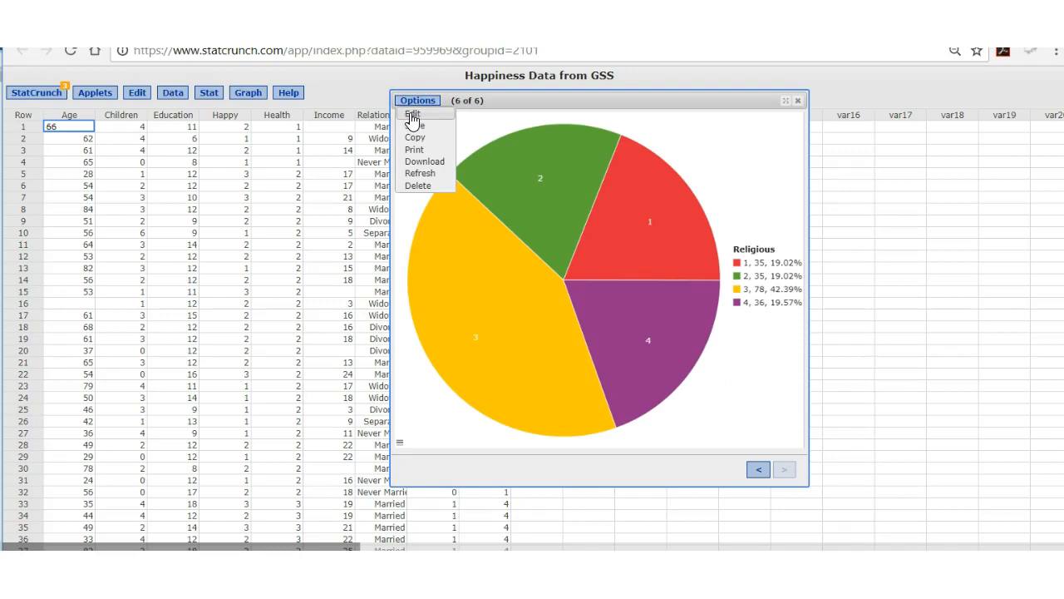
left_click(412, 114)
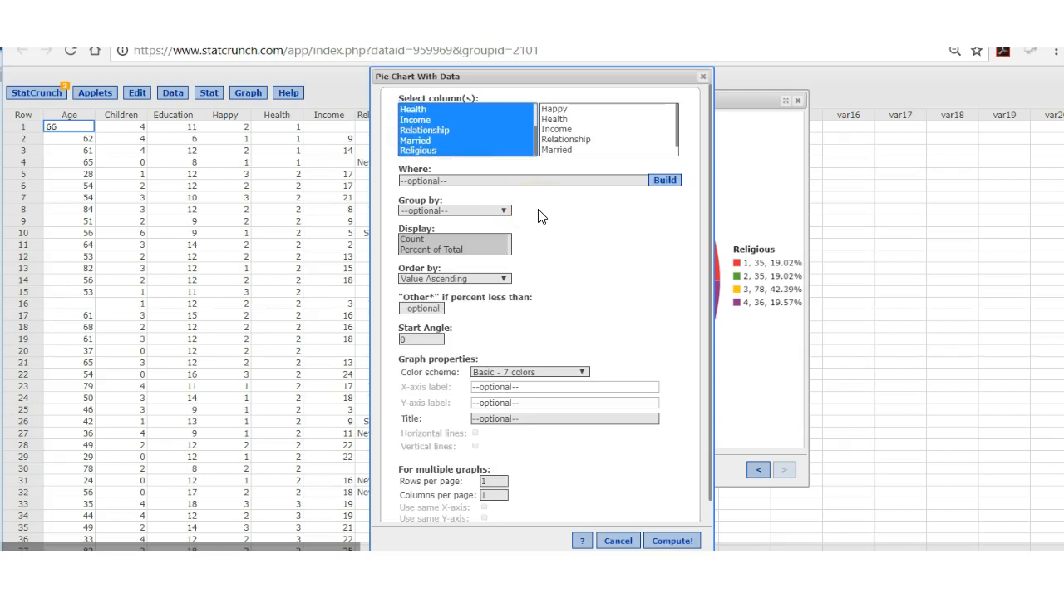
left_click(426, 131)
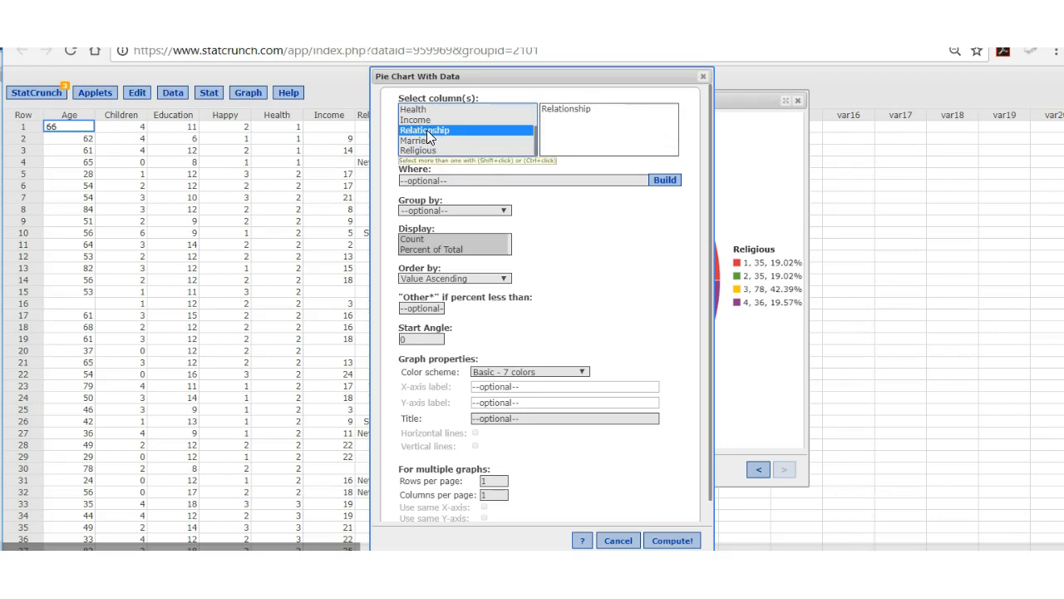
left_click(504, 211)
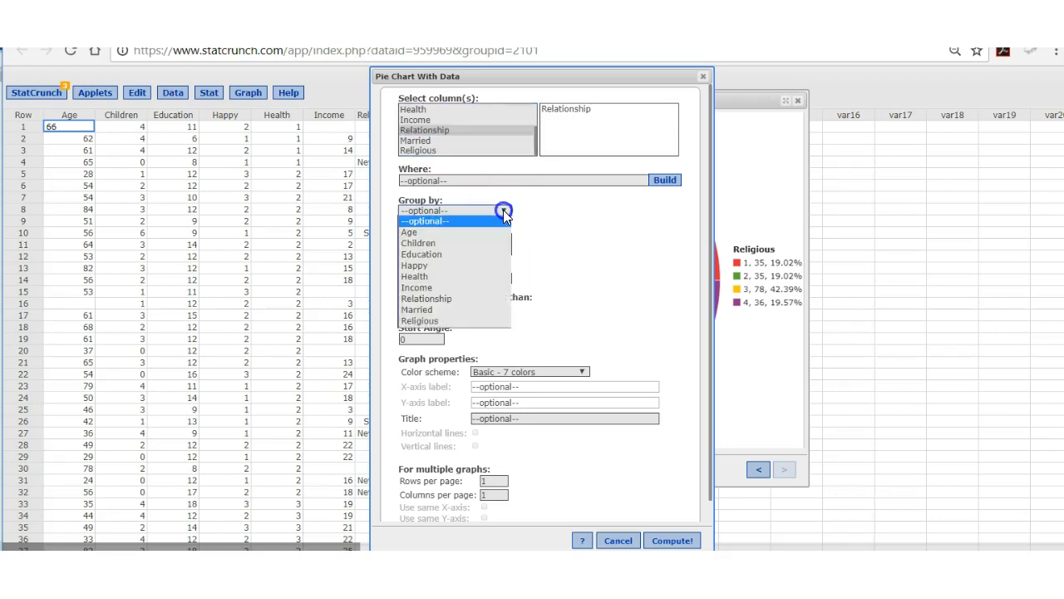
left_click(486, 265)
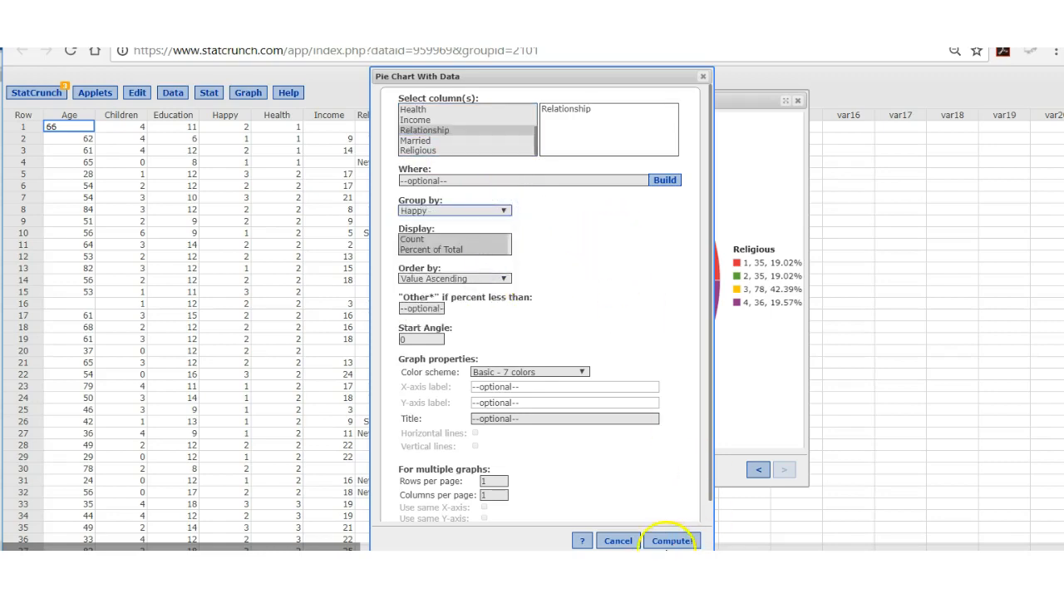
left_click(669, 541)
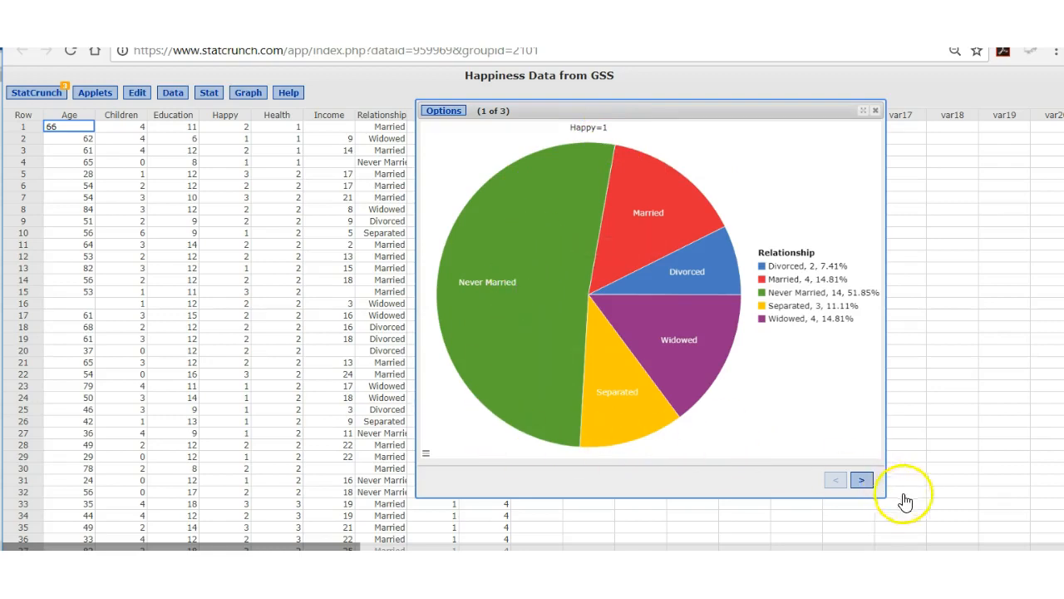
Compare the Relationship slices in the pie charts for Happy=2 and Happy=3, including Separated, Married and Never Married.
left_click(862, 483)
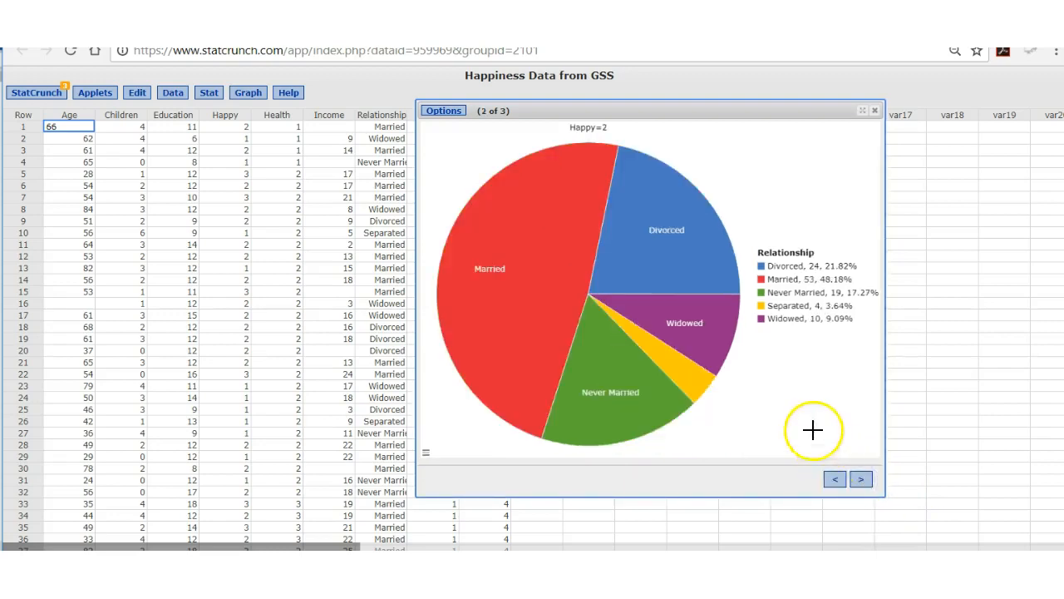
mouse_move(529, 331)
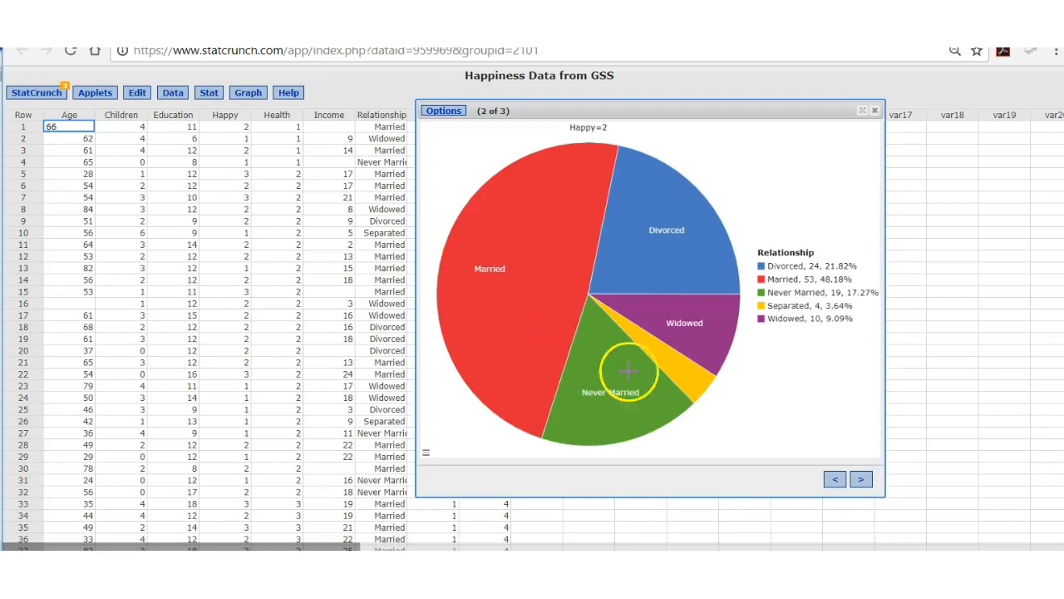
mouse_move(678, 366)
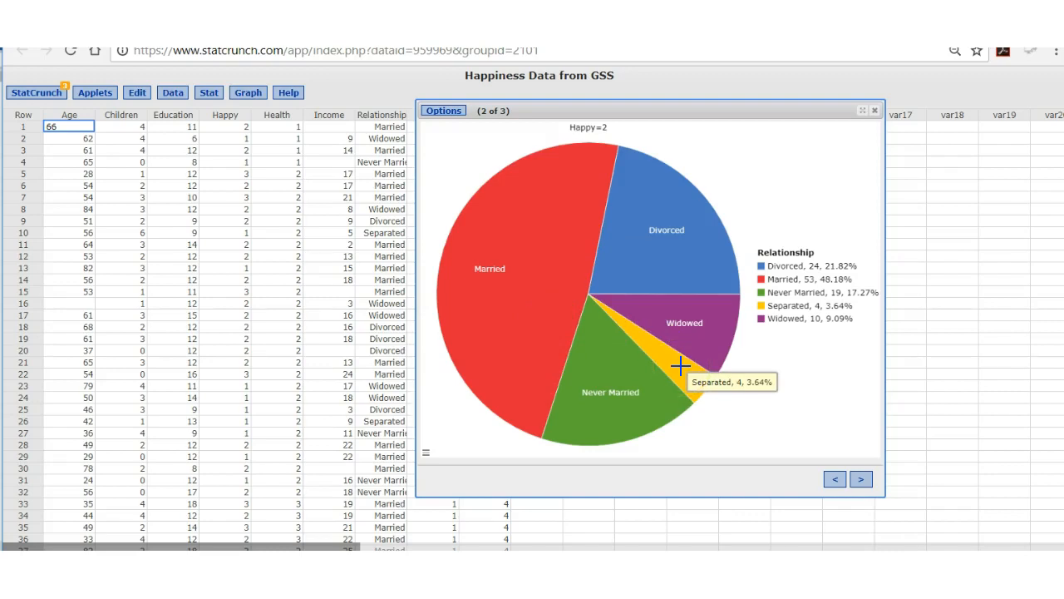
left_click(864, 480)
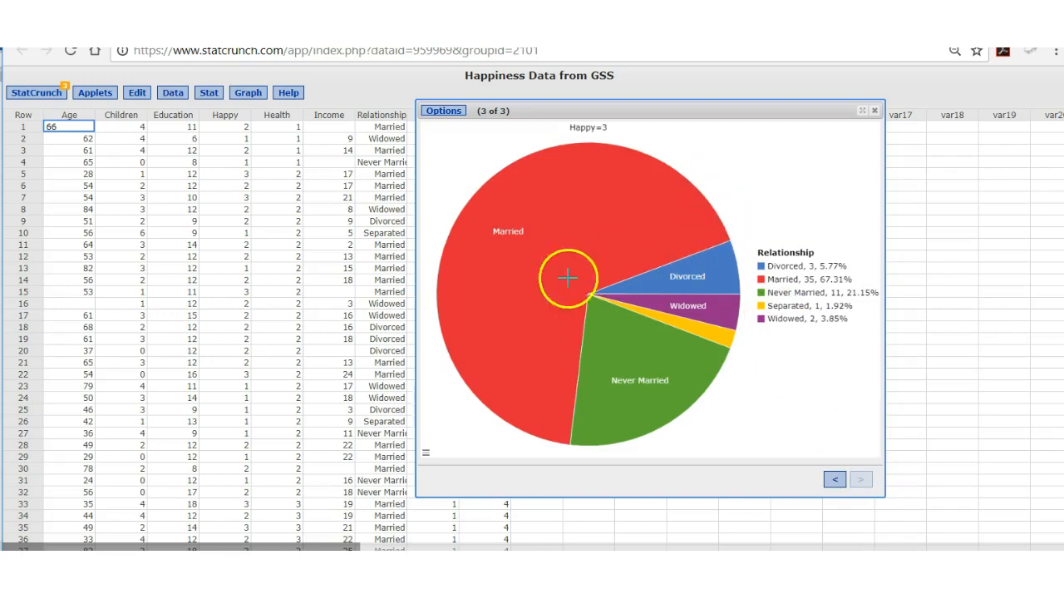
mouse_move(542, 231)
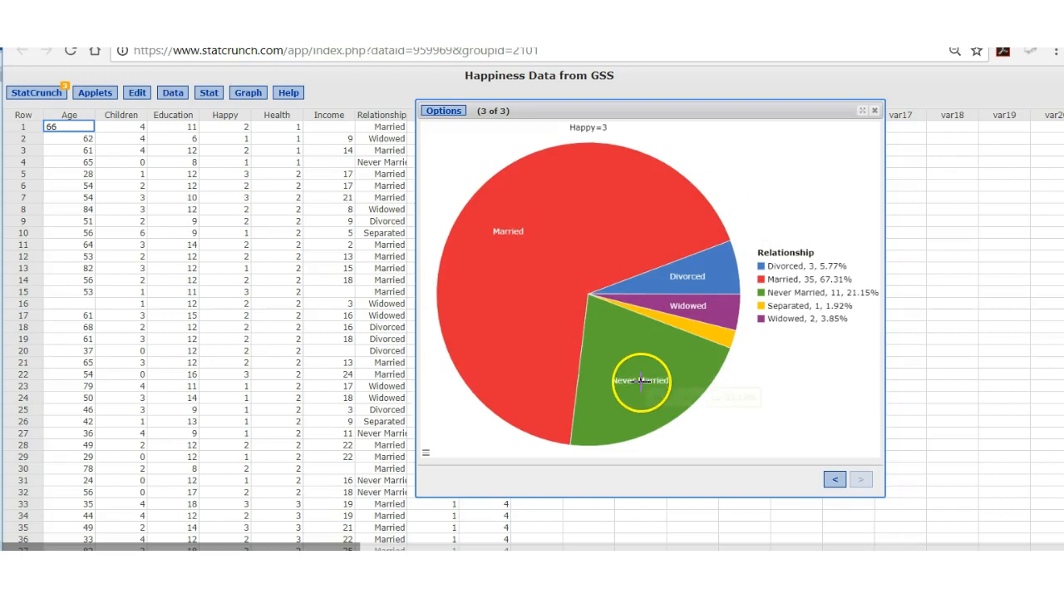
mouse_move(670, 396)
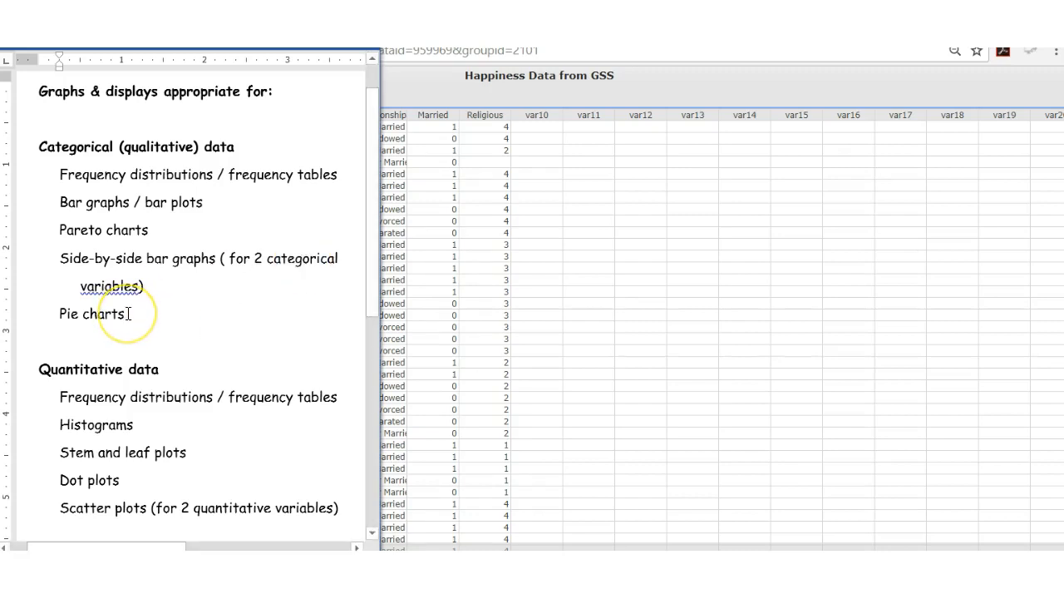
Return to StatCrunch and compute frequency tables for Age, Children and Education, declining binning for Age.
left_click(587, 303)
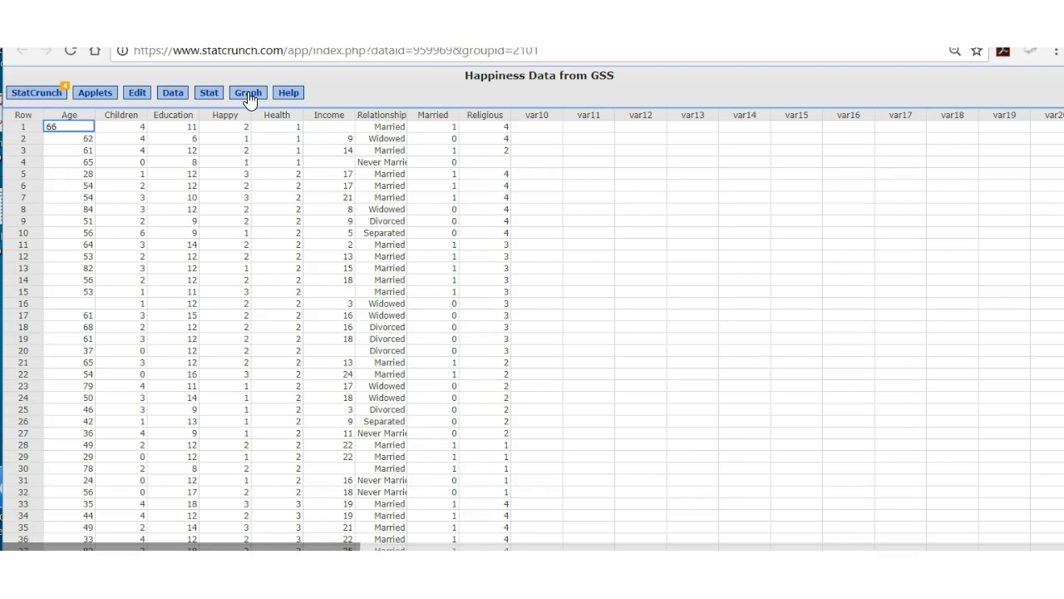
left_click(208, 100)
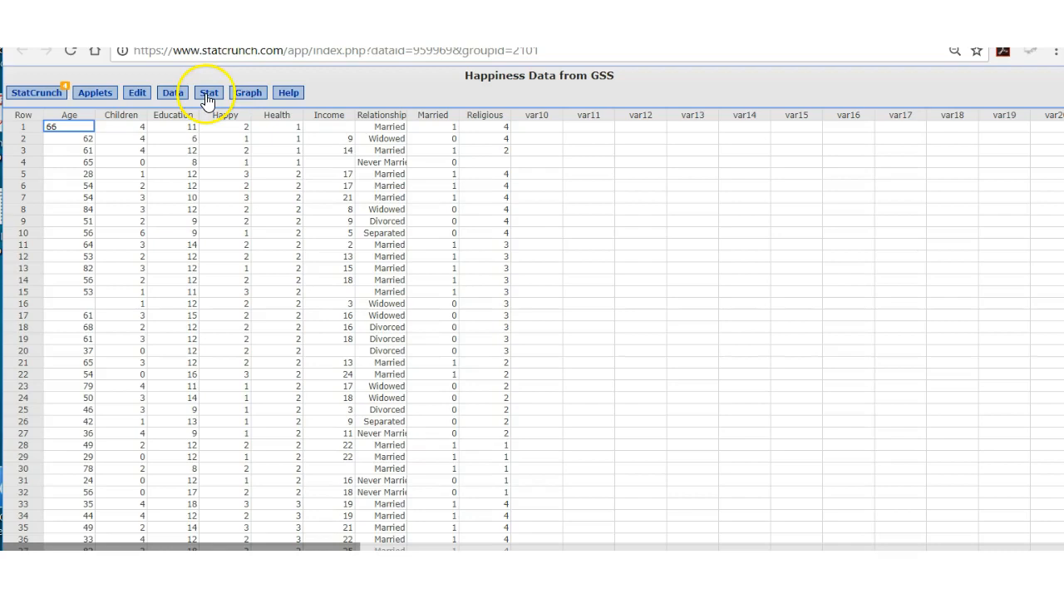
mouse_move(217, 133)
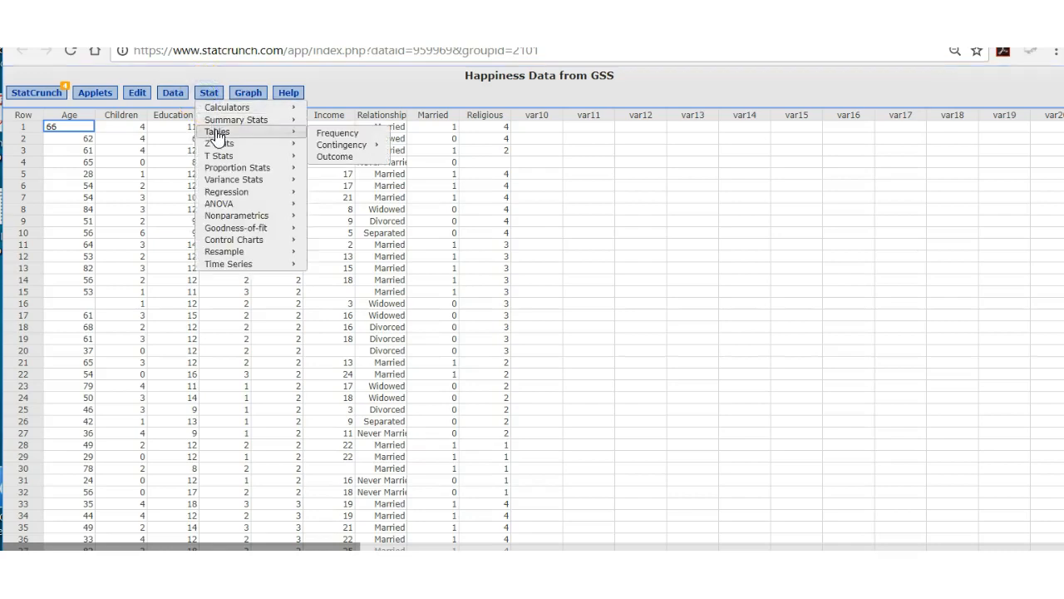
left_click(336, 134)
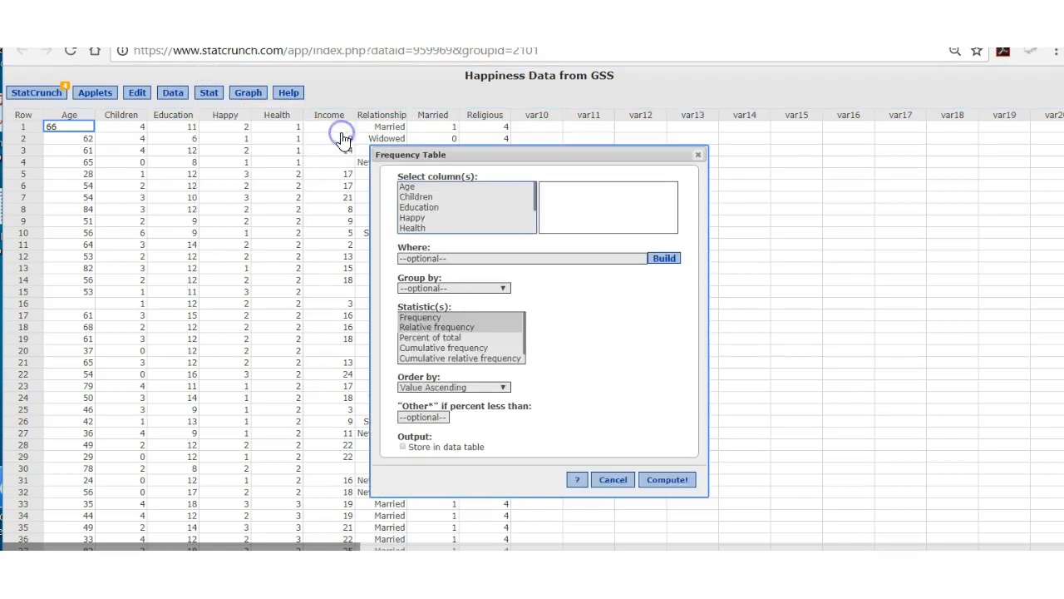
left_click(409, 187)
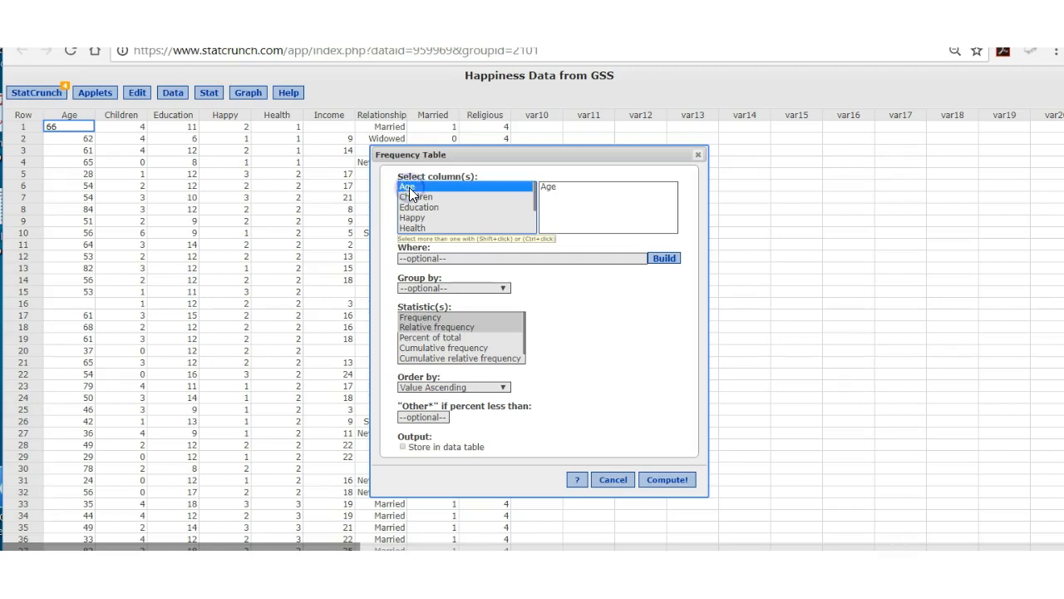
left_click(410, 192, "ctrl")
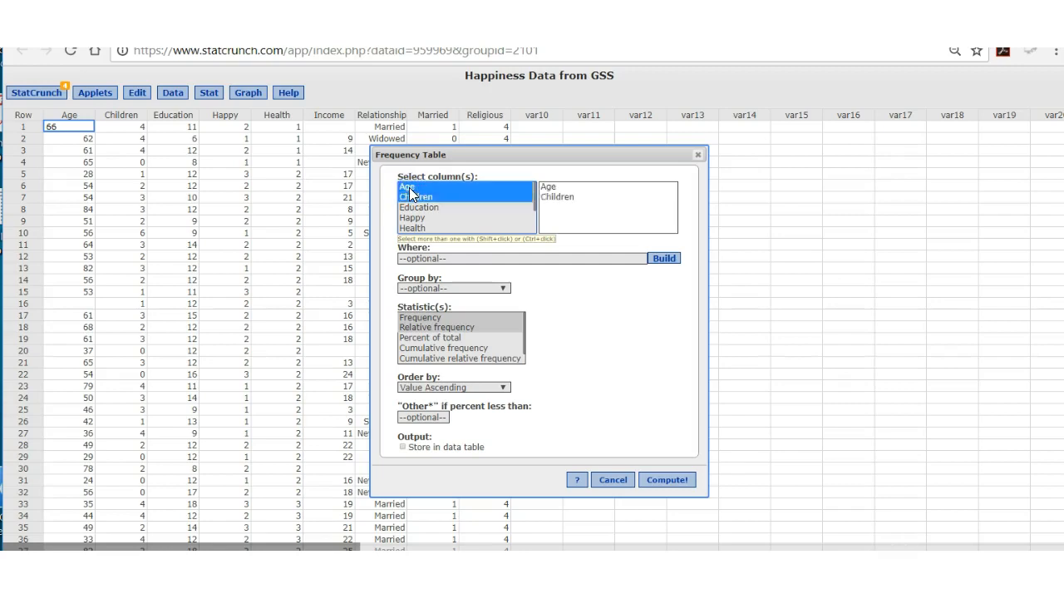
key("shift+Down")
left_click(577, 341)
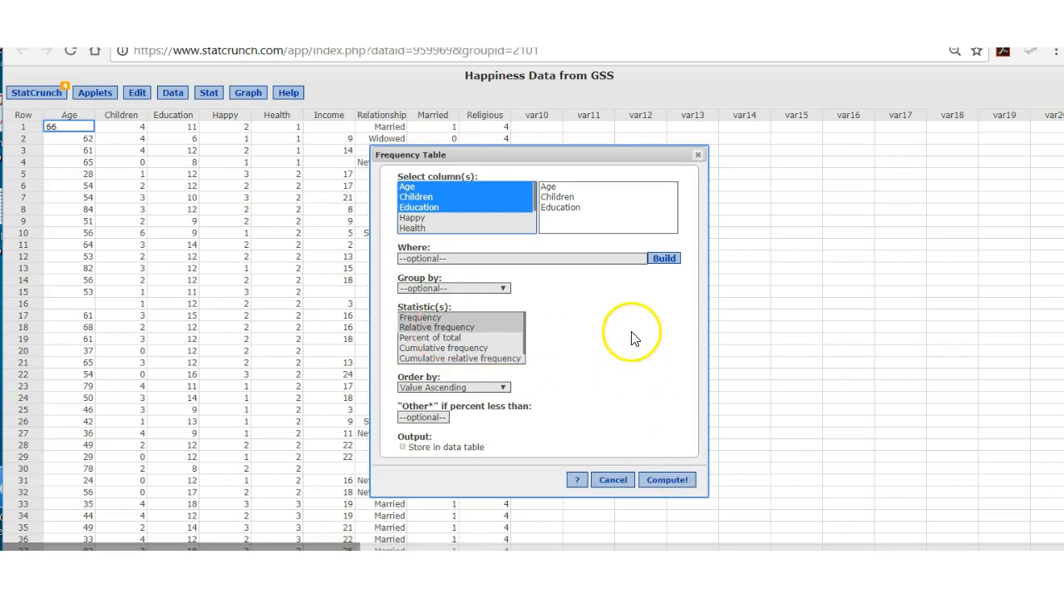
left_click(658, 484)
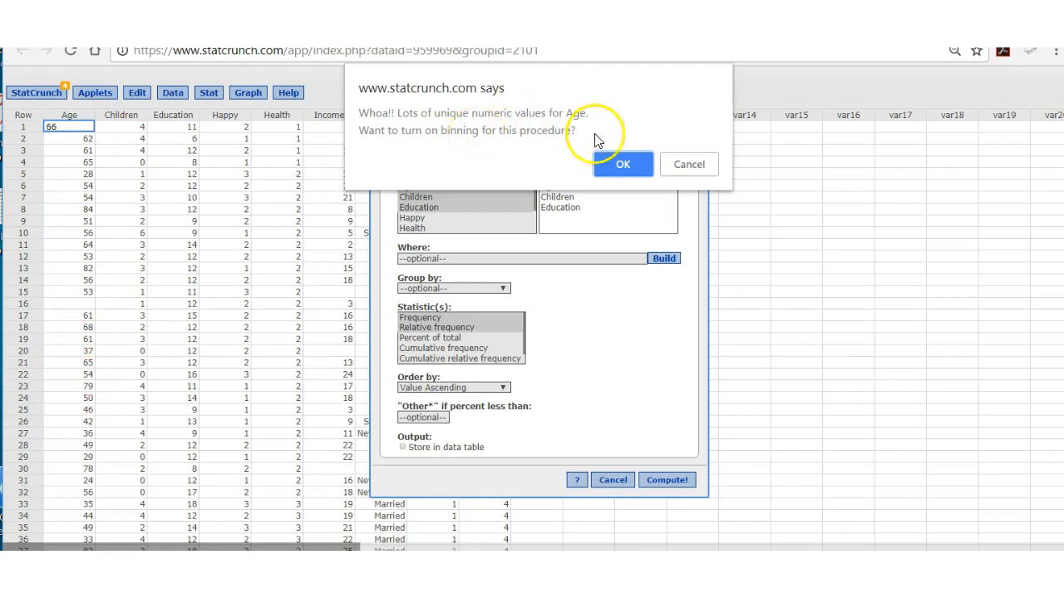
left_click(681, 170)
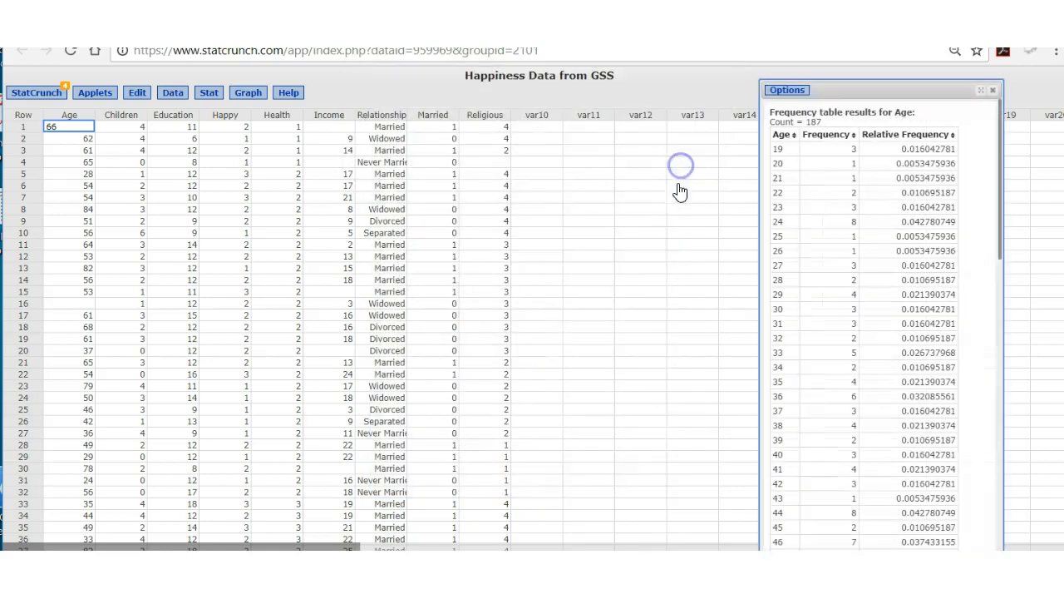
Move the frequency table results closer to the data and look through the unbinned Age table.
left_click_drag(898, 90, 565, 78)
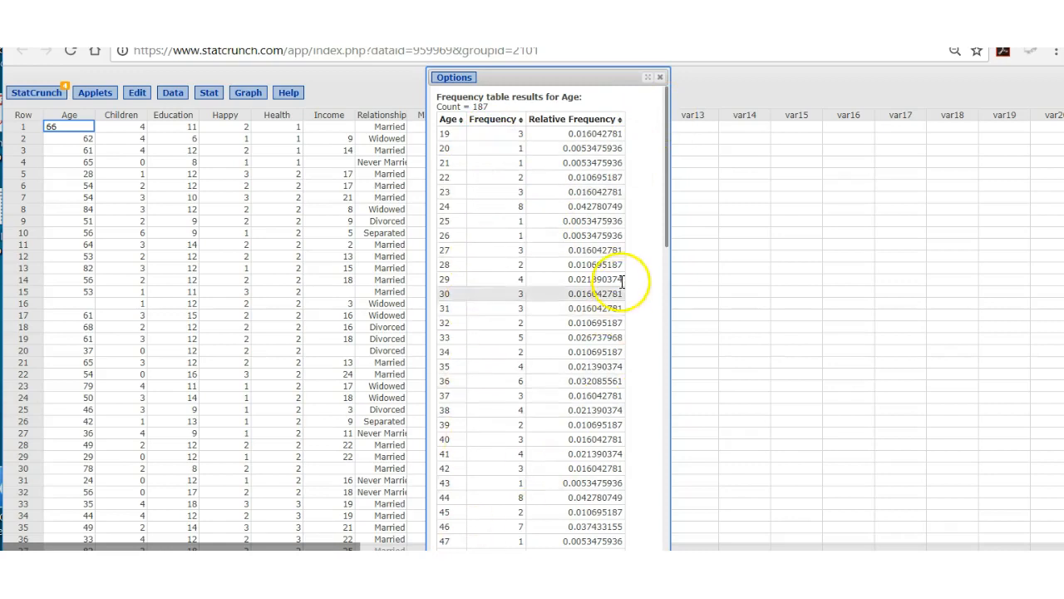
left_click_drag(668, 142, 674, 318)
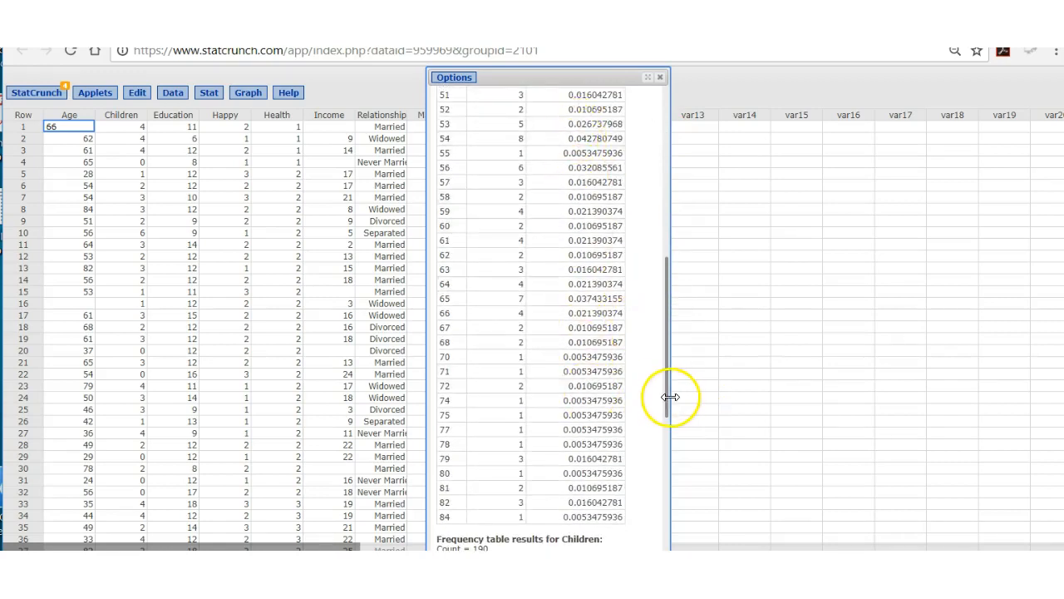
left_click_drag(666, 390, 659, 164)
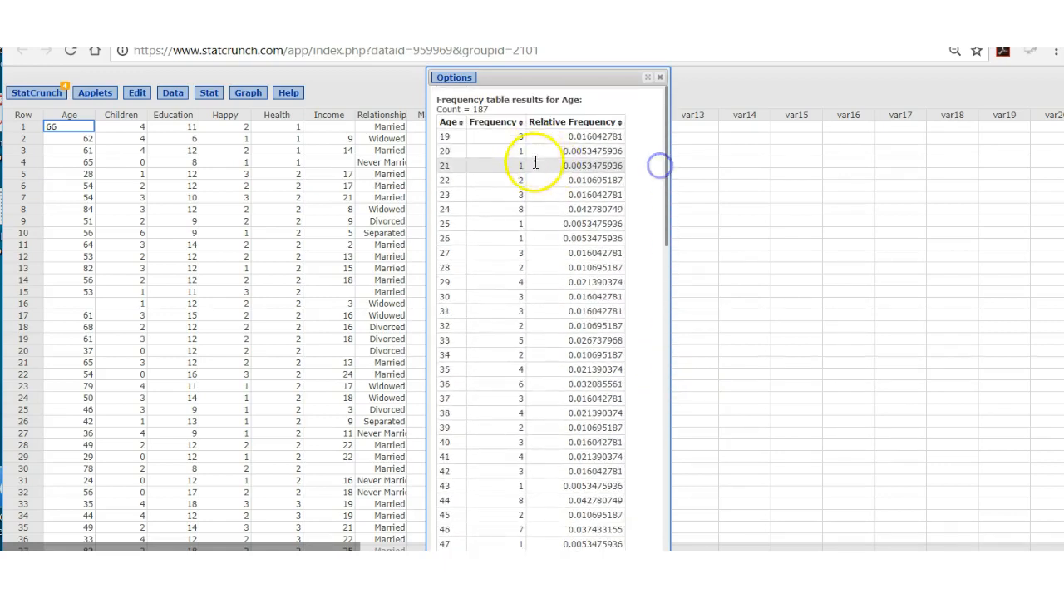
Recompute the Age, Children and Education frequency tables with binning turned on for Age, and review the results.
left_click(454, 78)
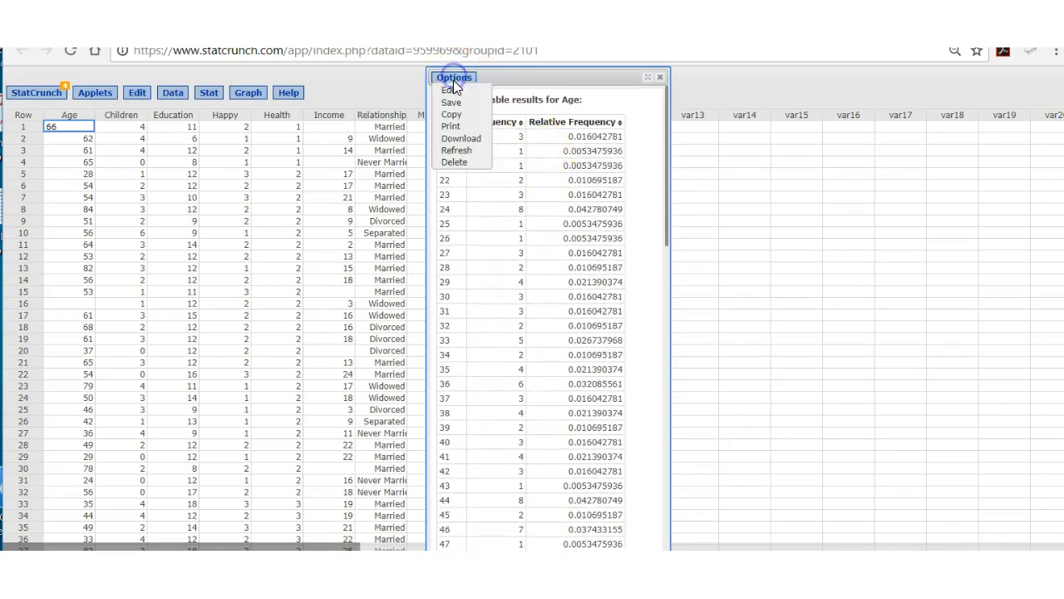
left_click(454, 90)
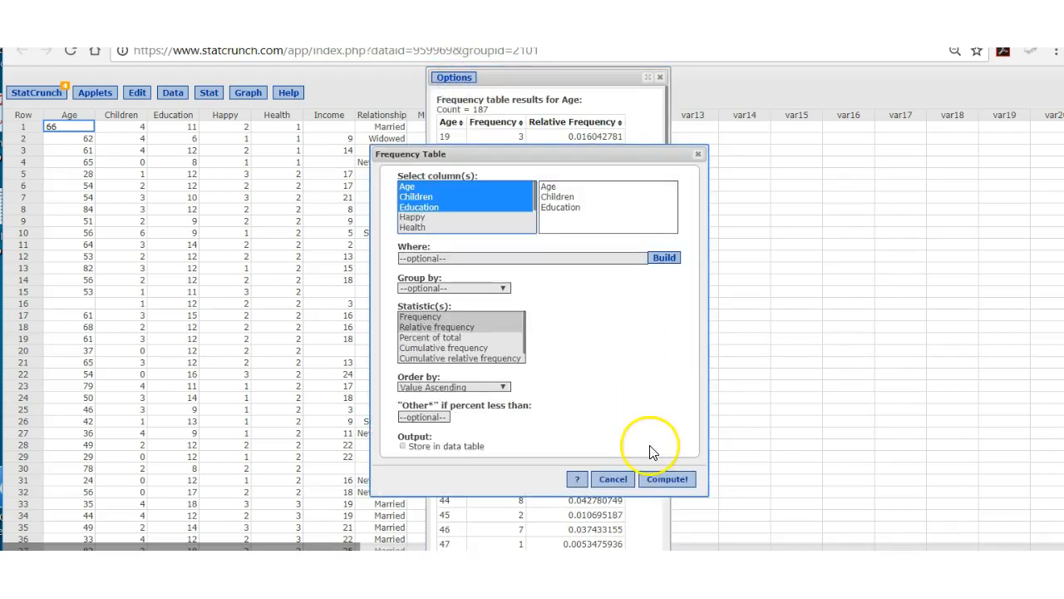
left_click(666, 481)
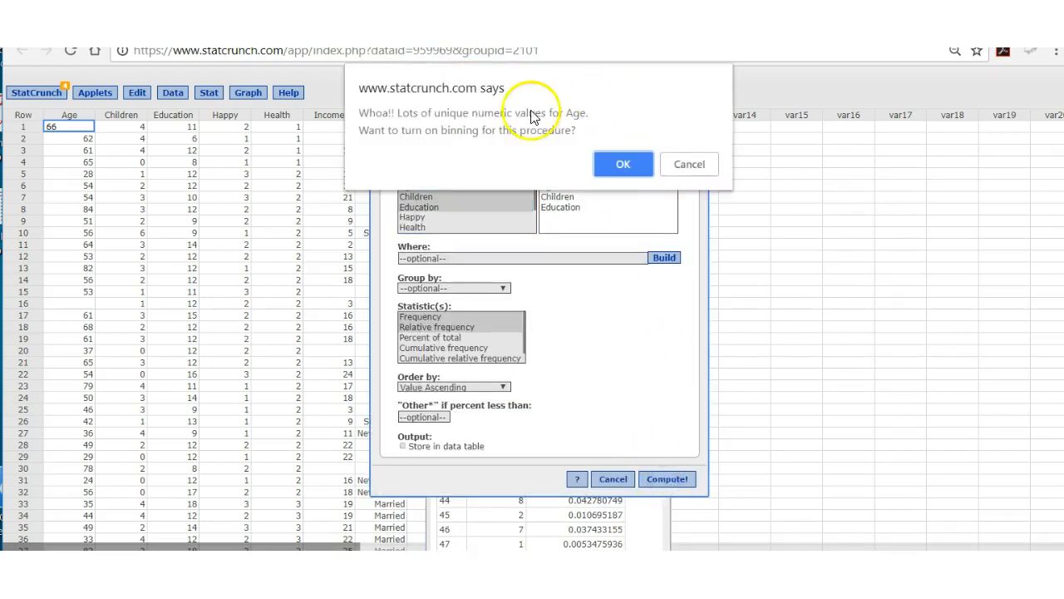
left_click(621, 166)
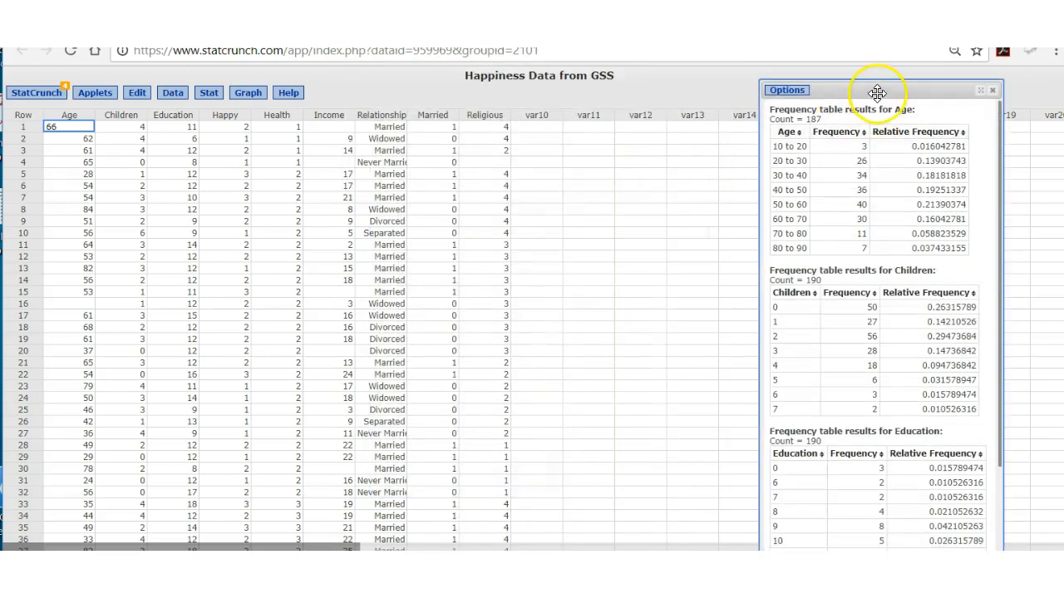
left_click_drag(878, 90, 535, 55)
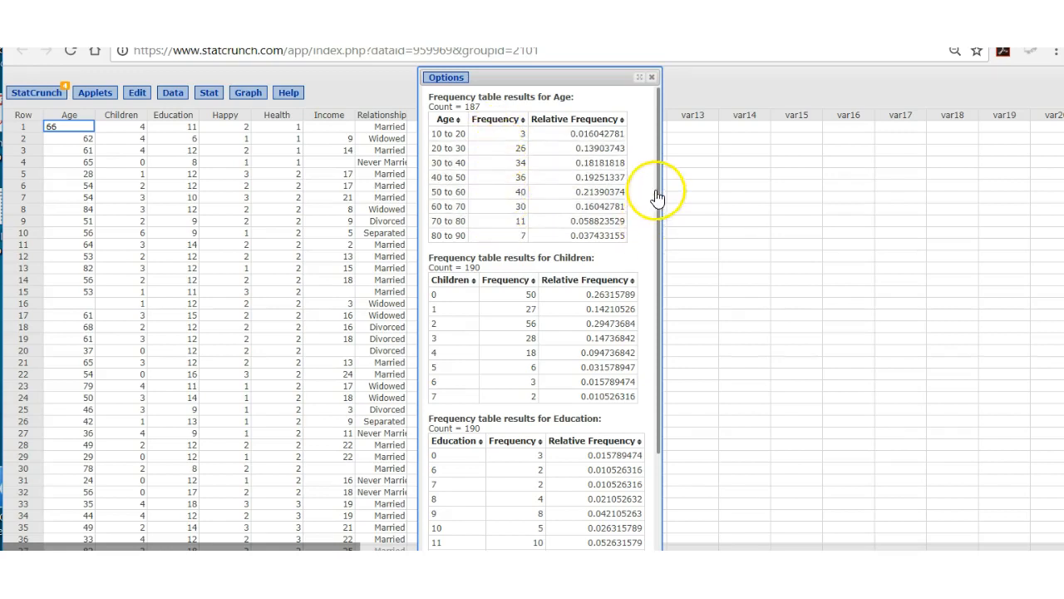
left_click_drag(660, 180, 642, 291)
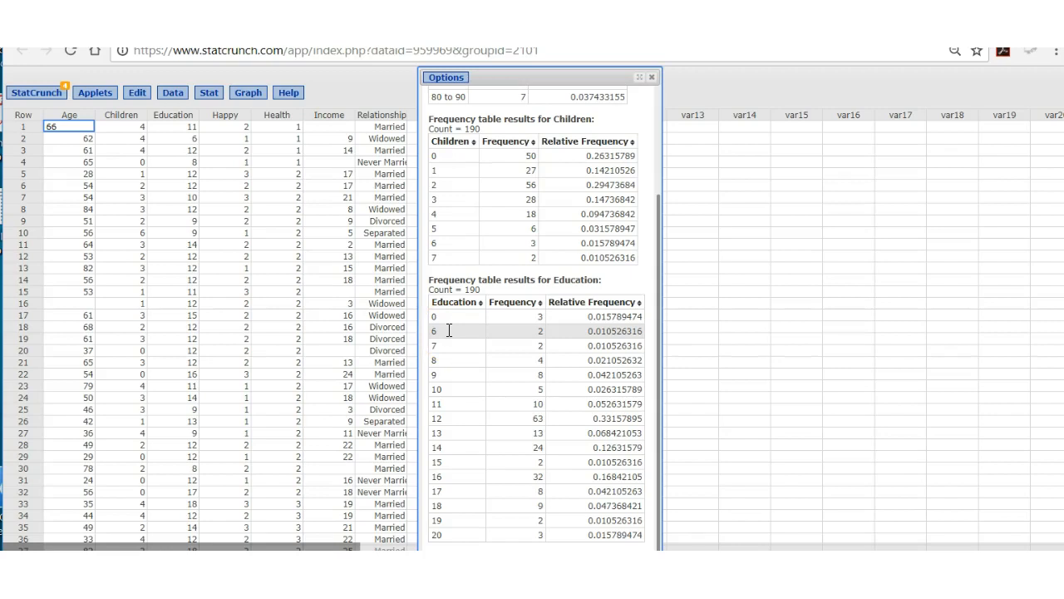
Create frequency histograms of Age, Children and Education, and compare the Age bars with the binned Age frequency table.
left_click(247, 99)
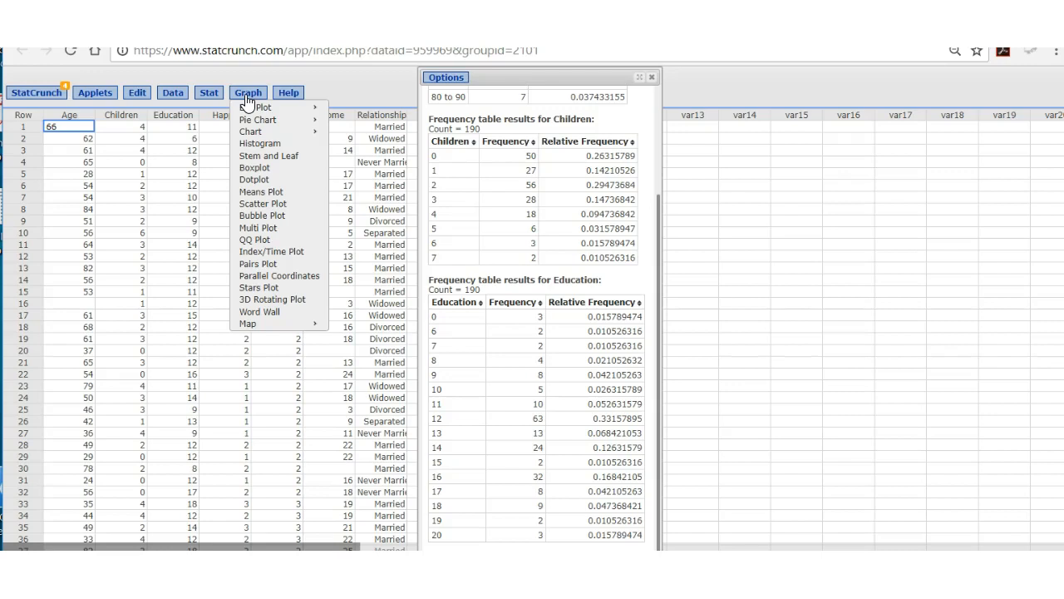
left_click(261, 145)
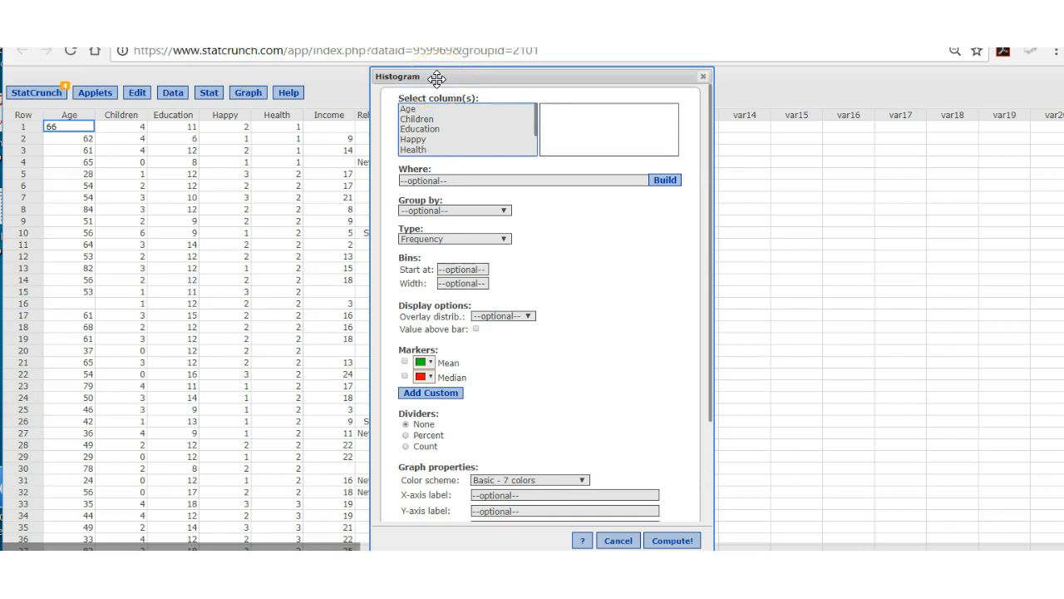
left_click(411, 110)
key("shift+Down")
key("shift+Down")
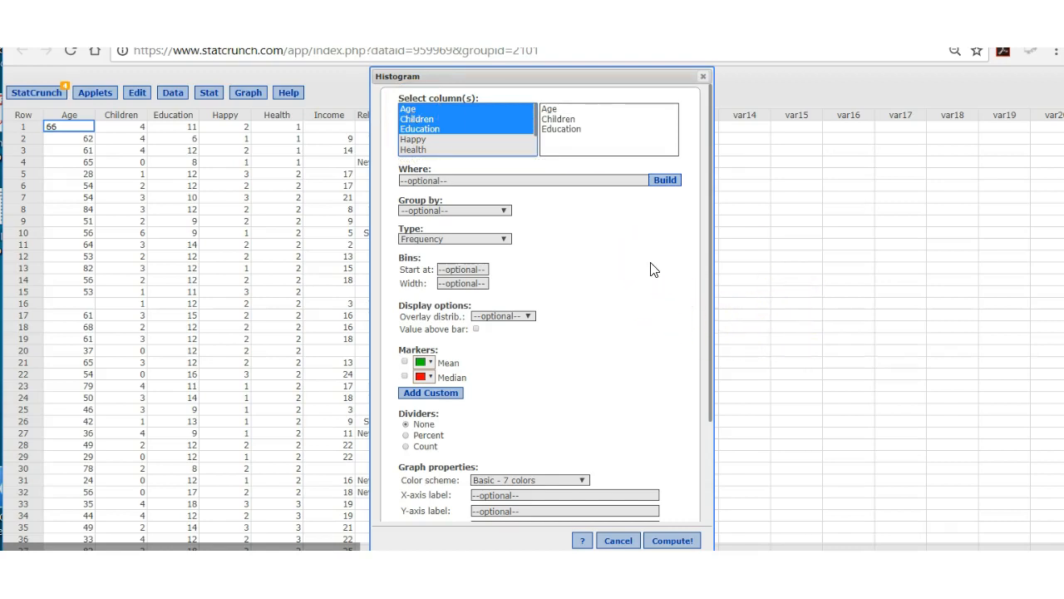
left_click(672, 540)
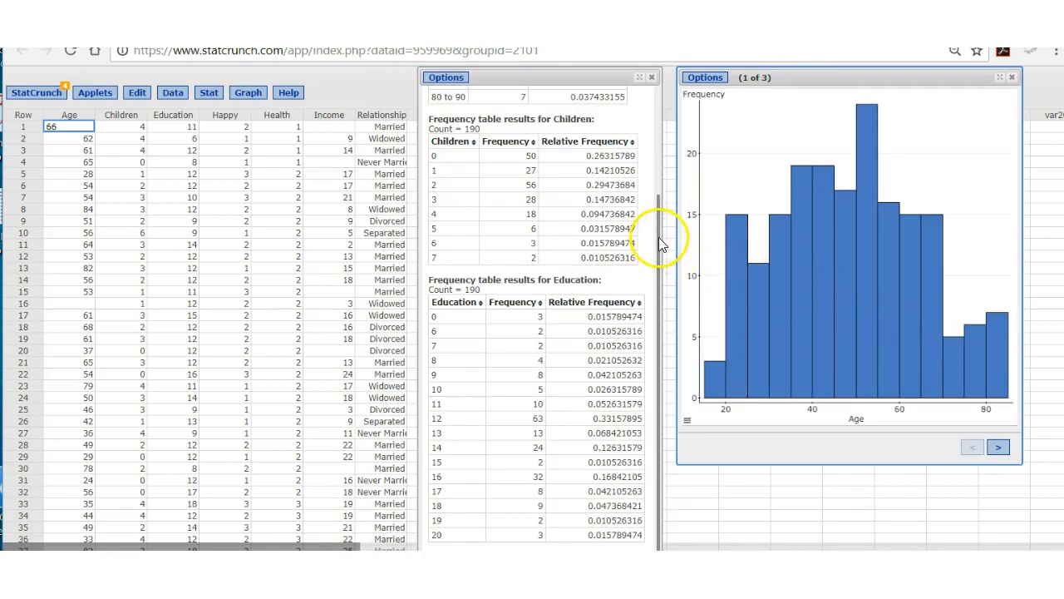
left_click_drag(658, 230, 651, 109)
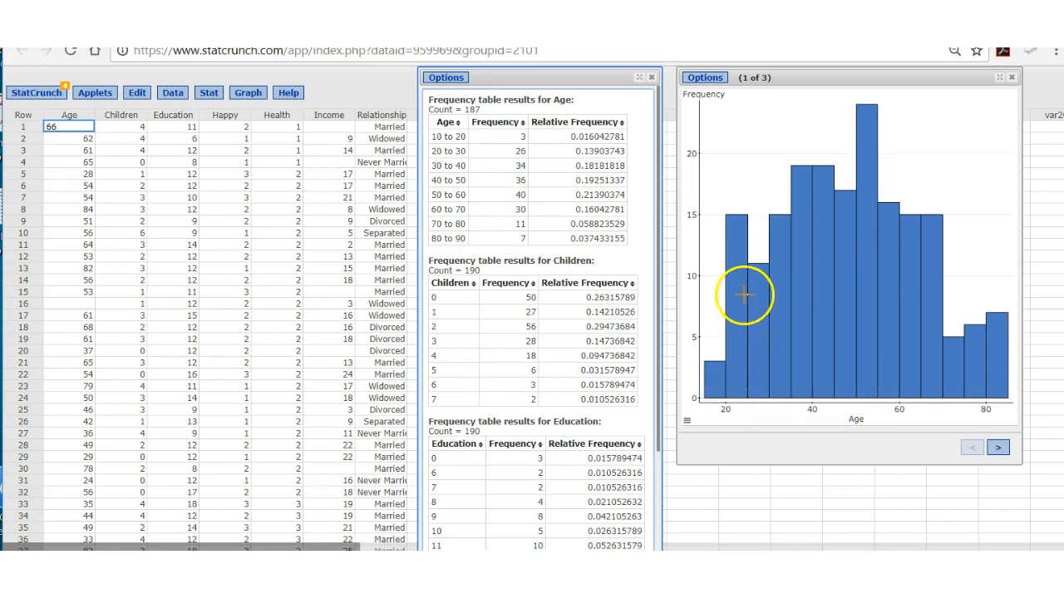
mouse_move(738, 287)
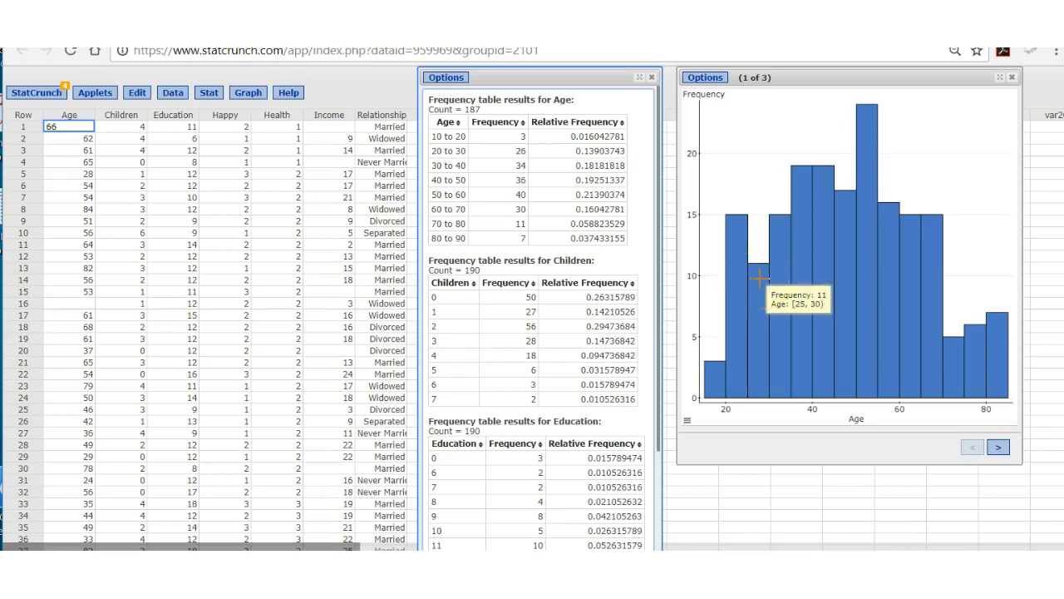
left_click(773, 276)
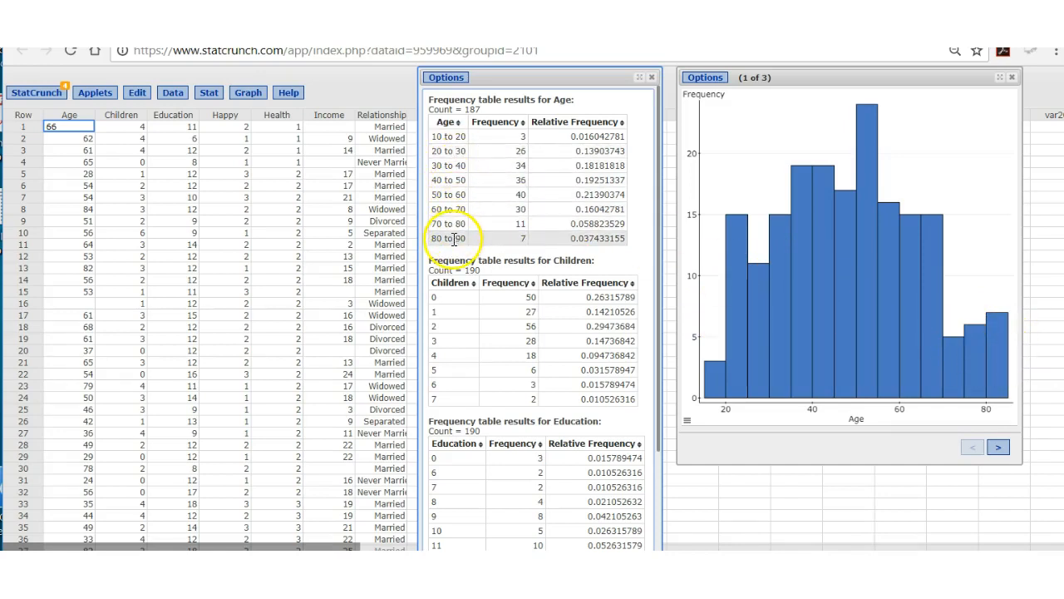
mouse_move(836, 349)
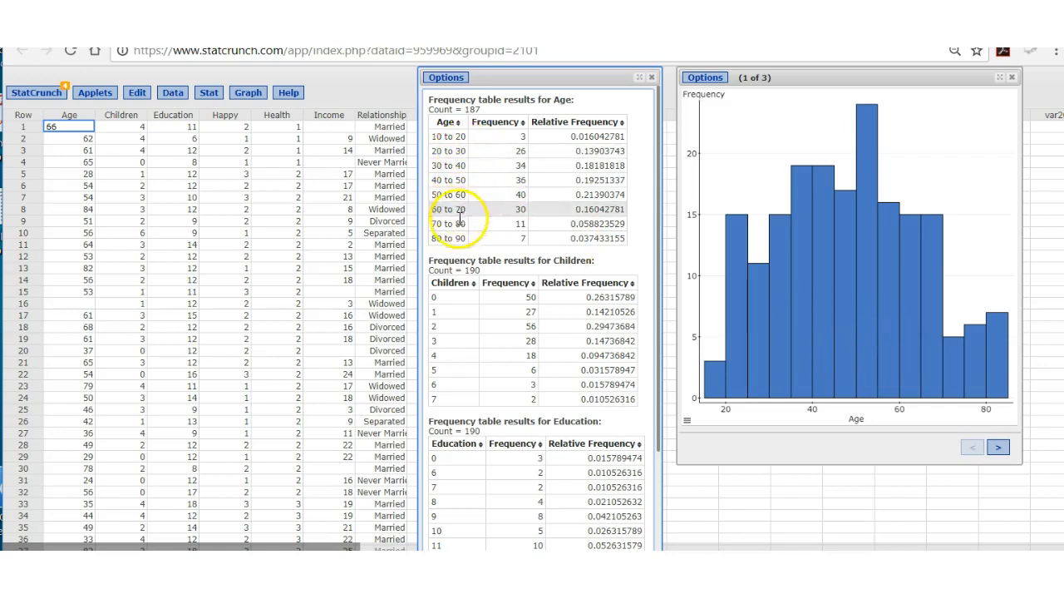
Set the histogram bin width to 10 and check the Age bars, including 50 to 60, against the Age frequency table.
left_click(707, 79)
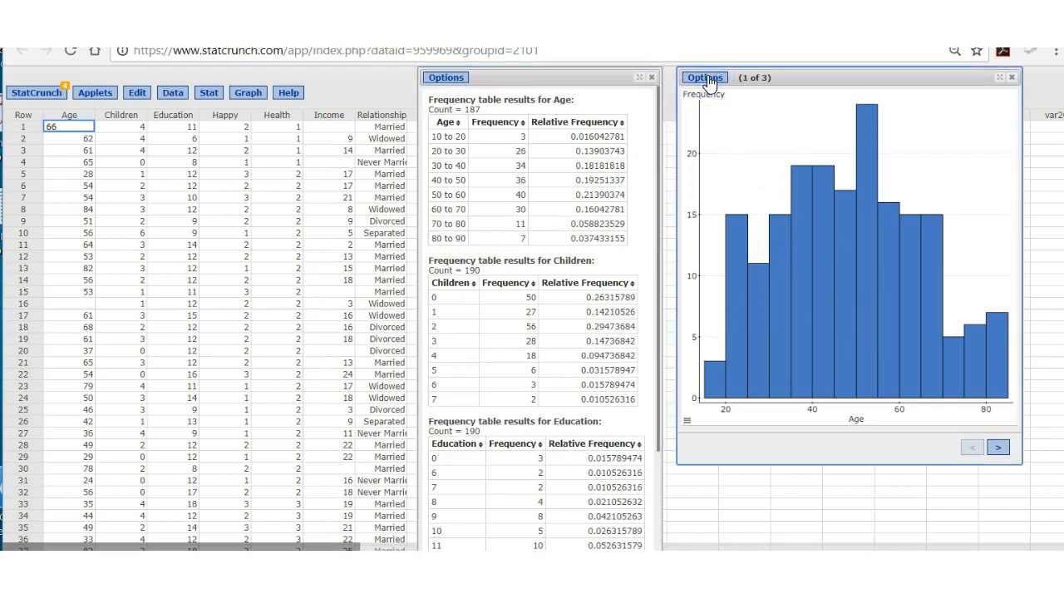
left_click(705, 79)
left_click(701, 90)
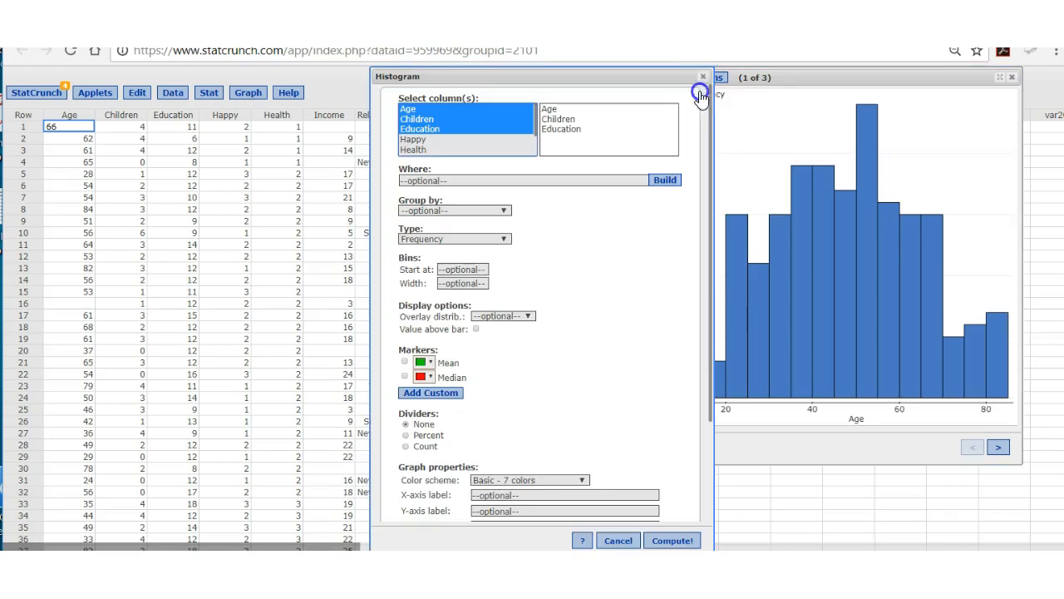
left_click(451, 283)
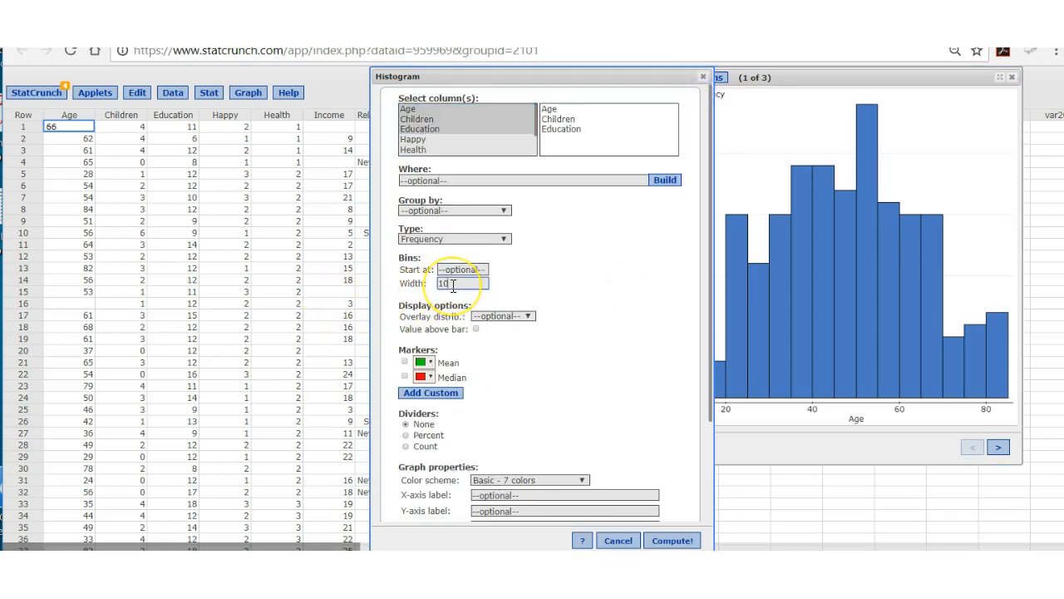
left_click(675, 540)
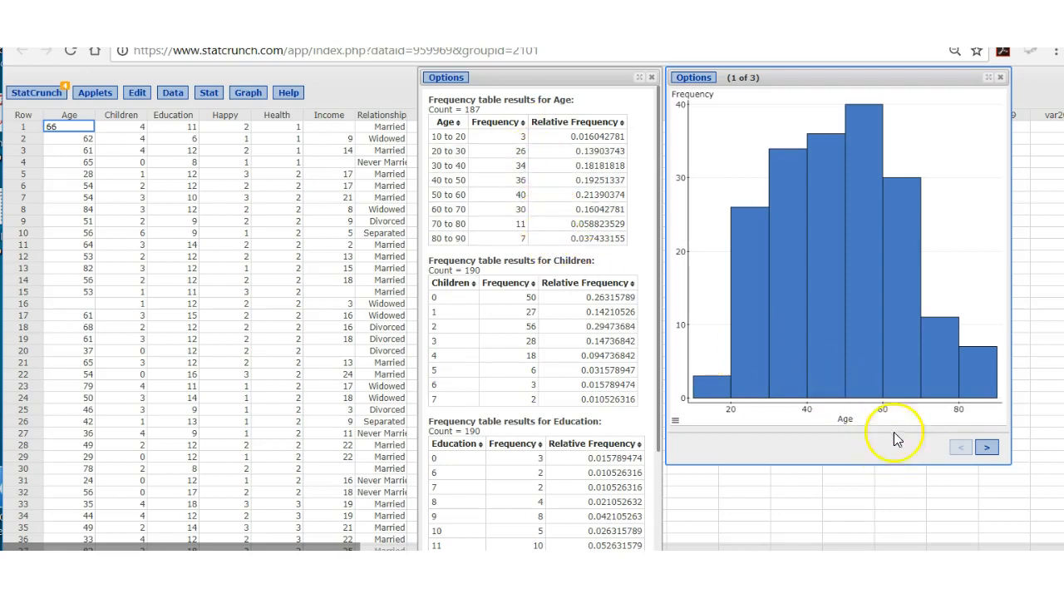
mouse_move(858, 110)
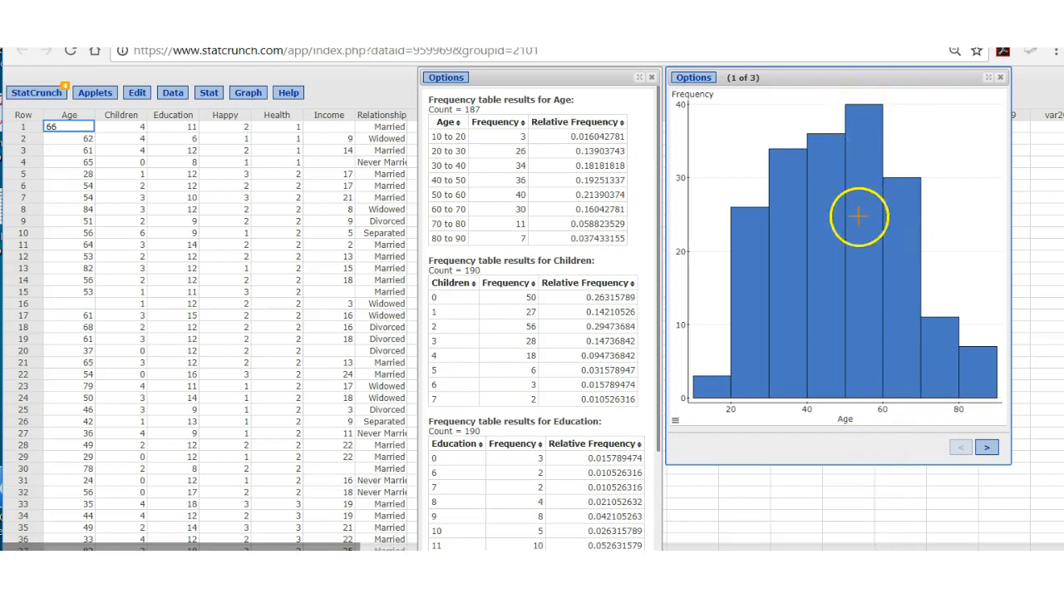
mouse_move(865, 192)
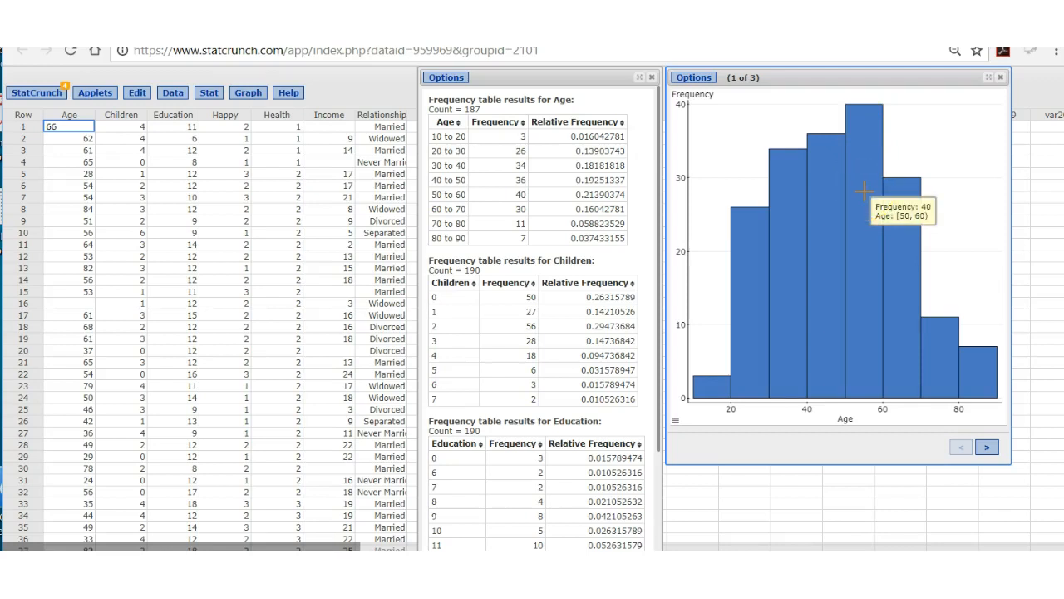
mouse_move(713, 387)
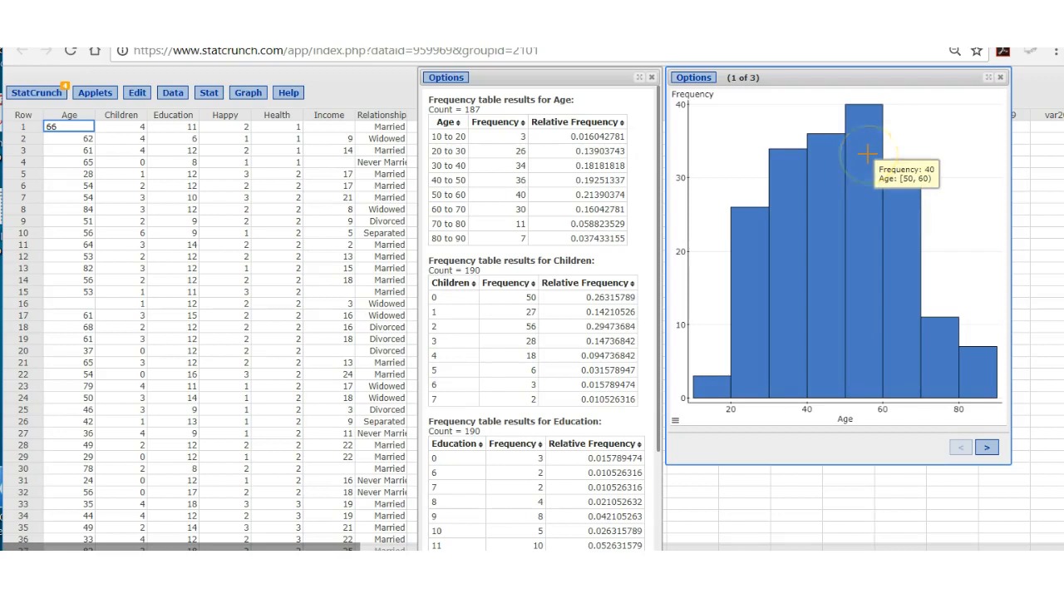
mouse_move(847, 157)
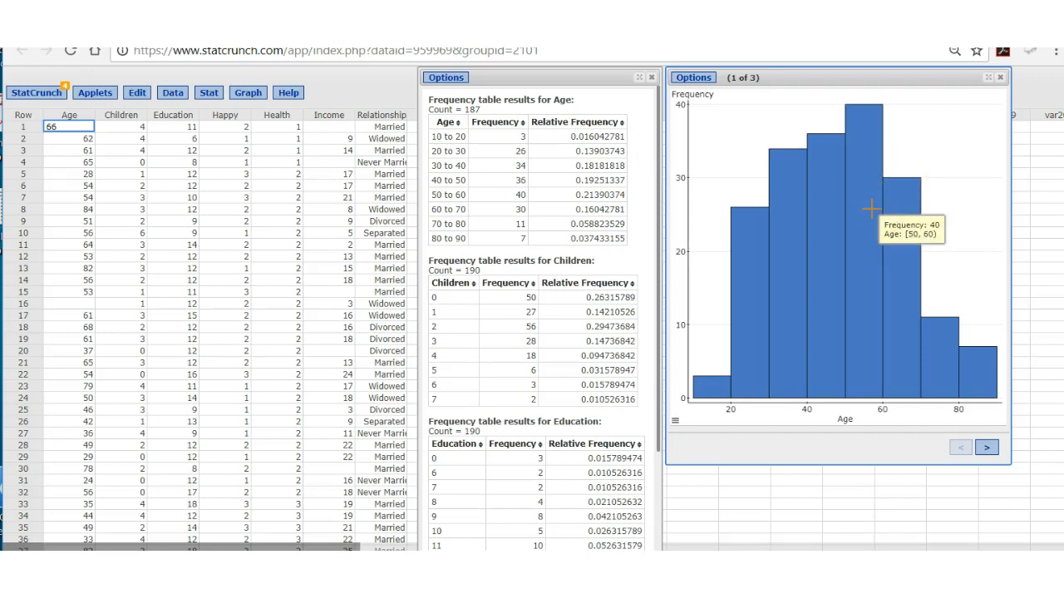
Create a bar plot of Age from the data and compare its separated bars with the Age histogram.
left_click(249, 93)
mouse_move(258, 107)
left_click(355, 109)
left_click(407, 109)
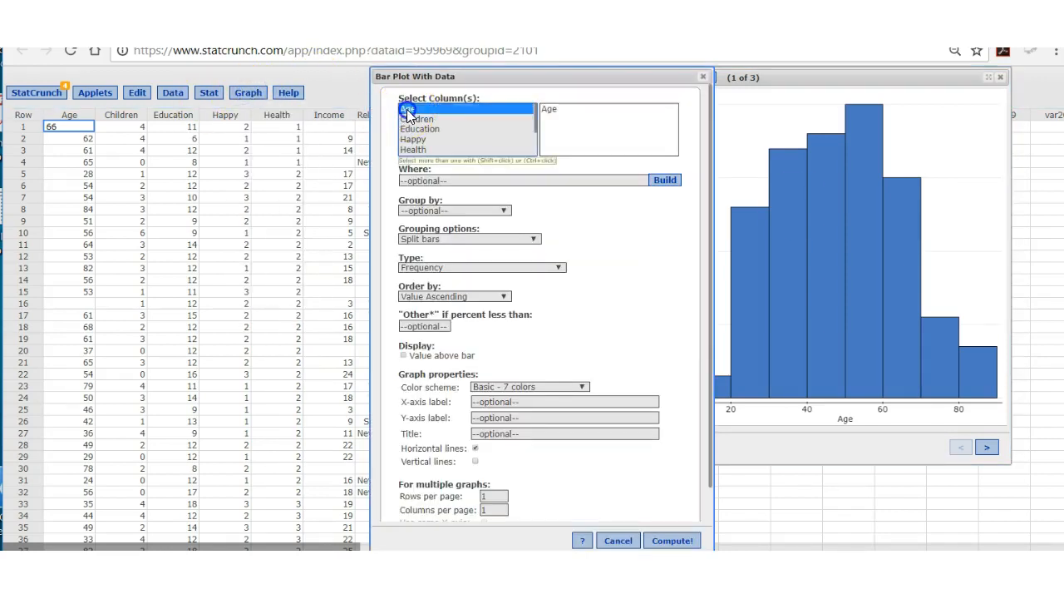
left_click(621, 163)
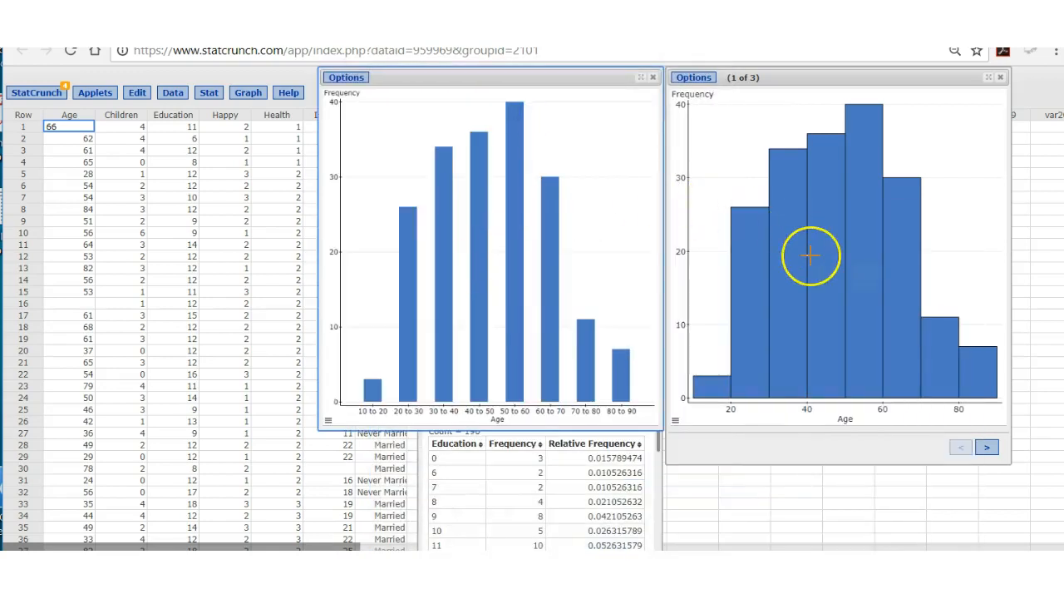
left_click(780, 255)
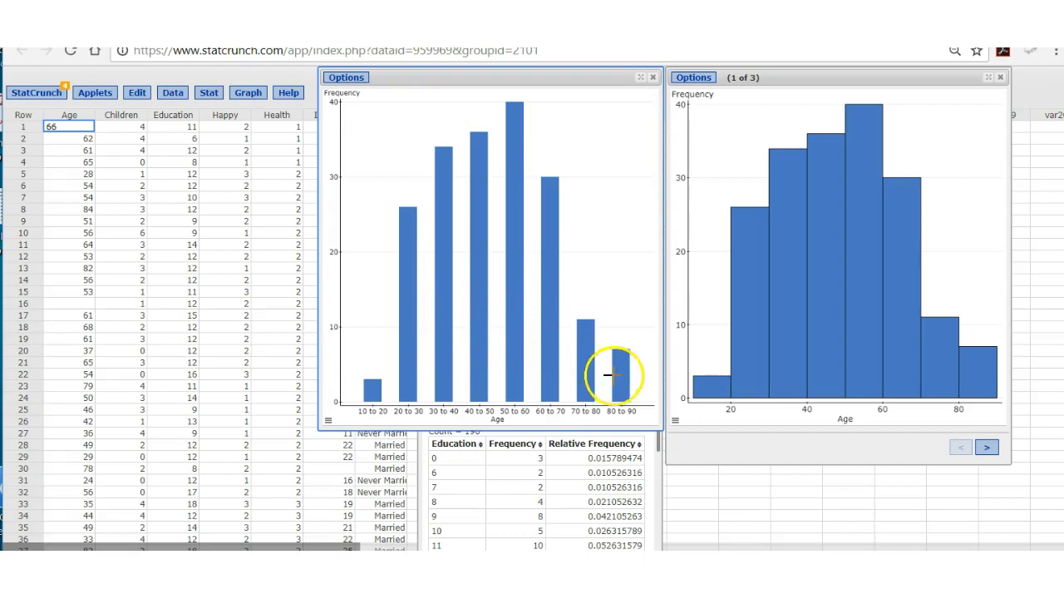
mouse_move(614, 375)
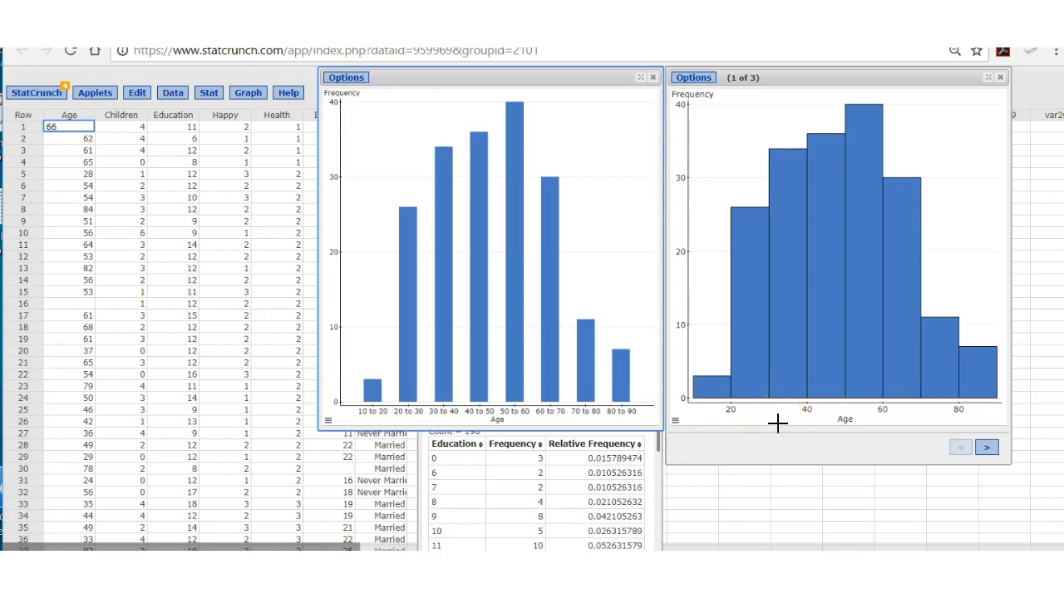
mouse_move(849, 326)
mouse_move(438, 181)
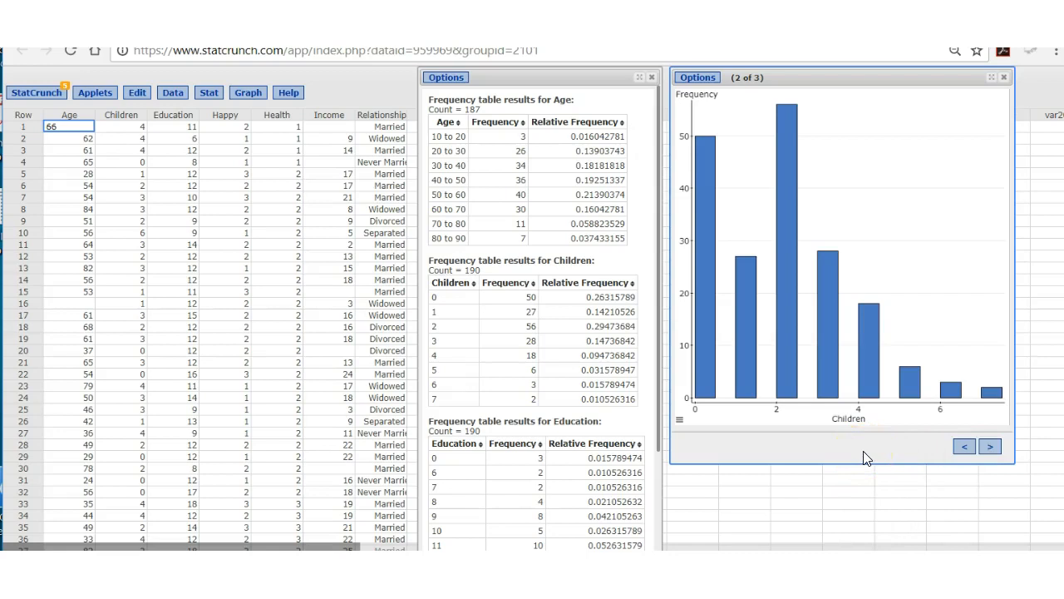
Set the histogram bin width to 1 and compare the Children bars with the Children frequency table.
mouse_move(705, 296)
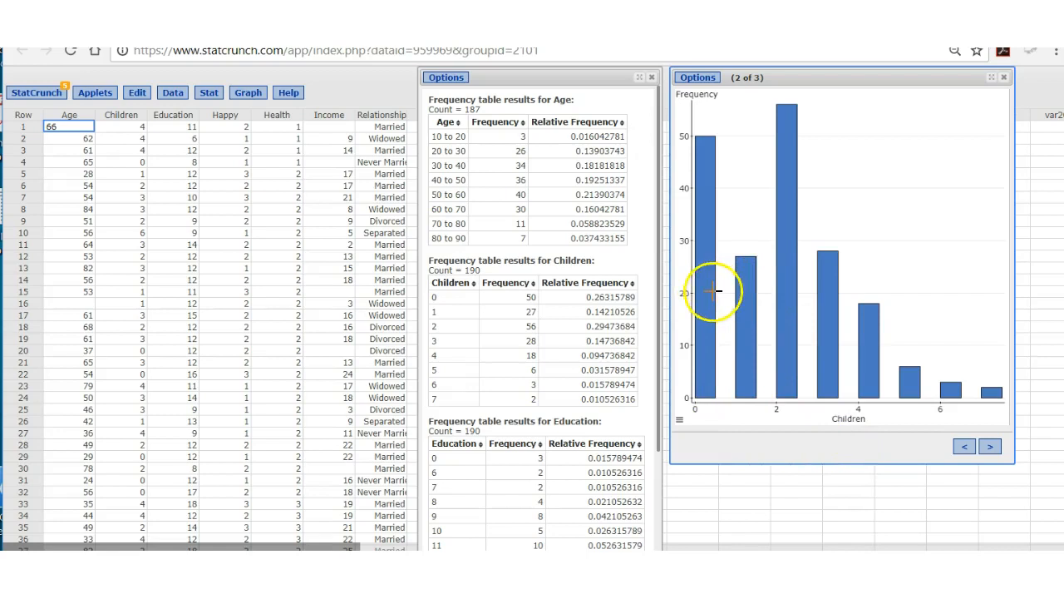
mouse_move(742, 288)
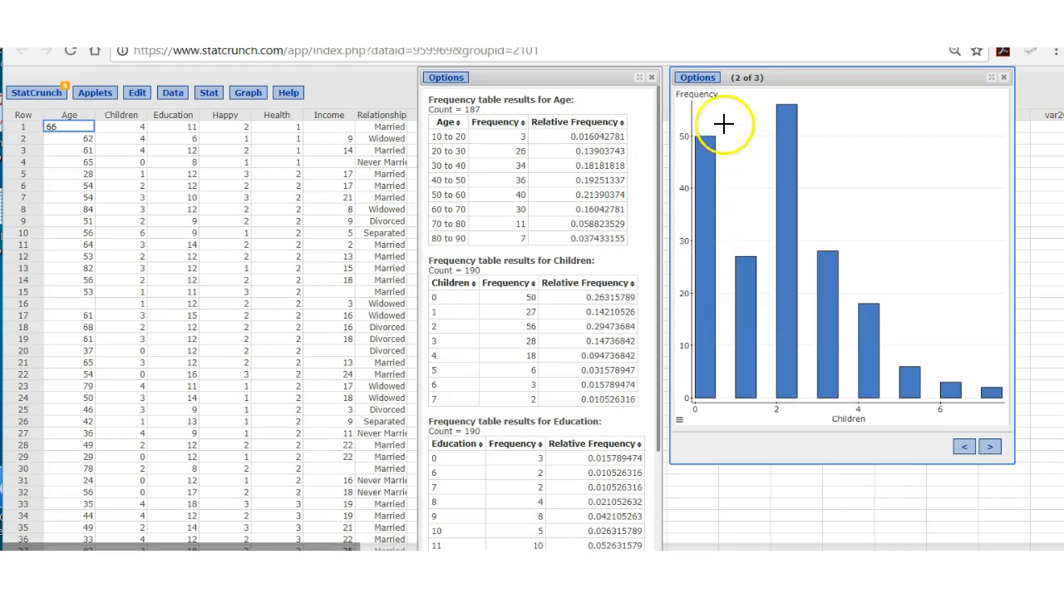
left_click(699, 79)
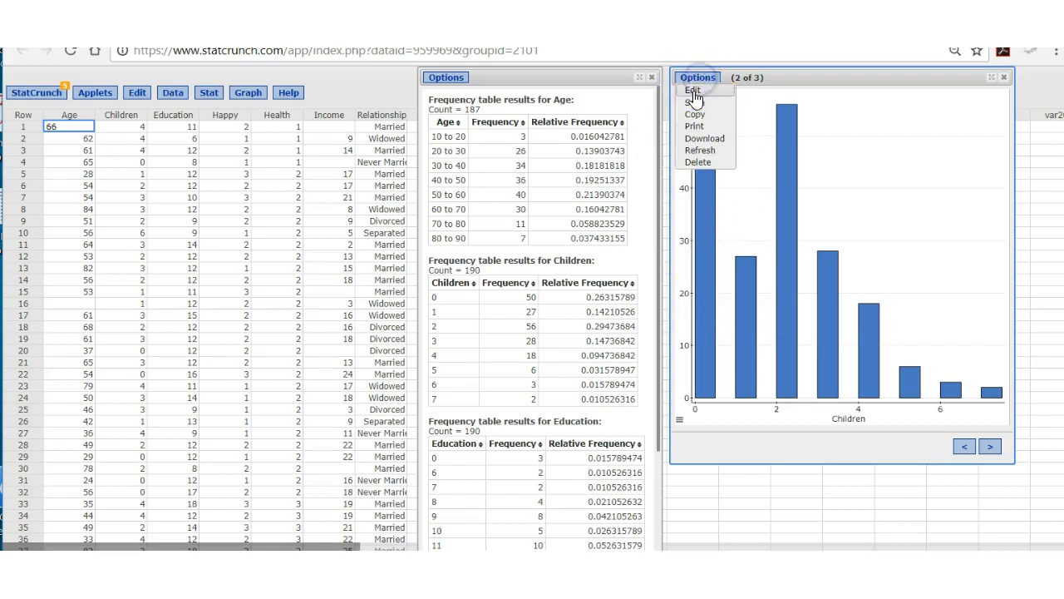
left_click(694, 92)
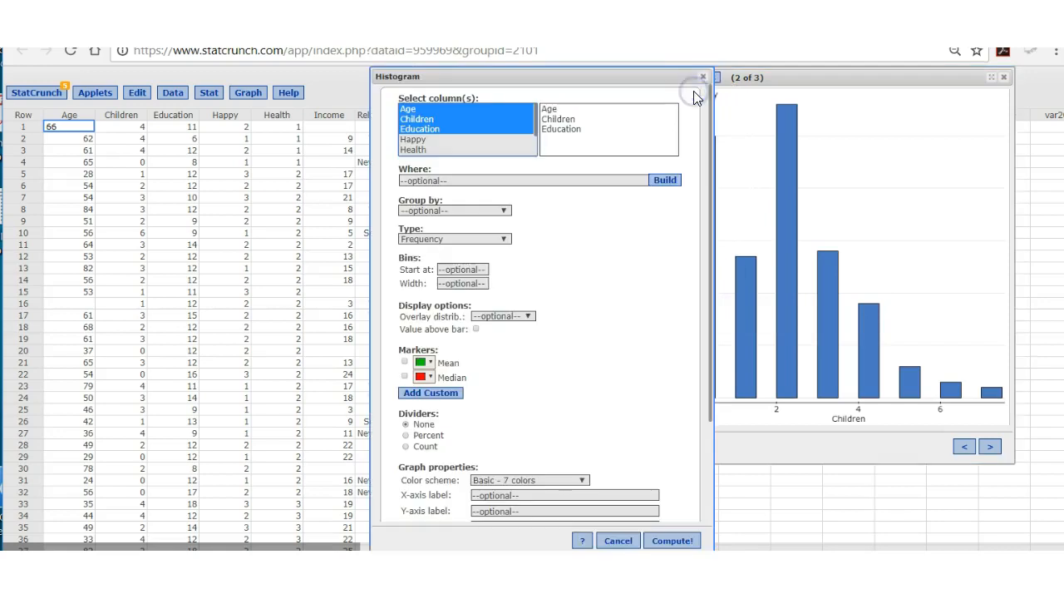
left_click(439, 284)
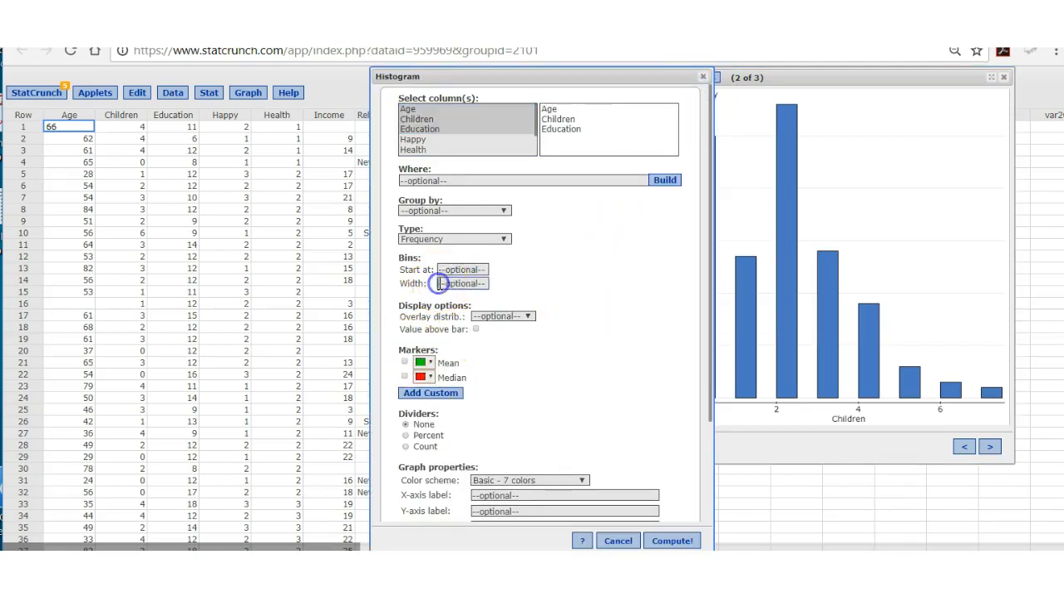
type("1")
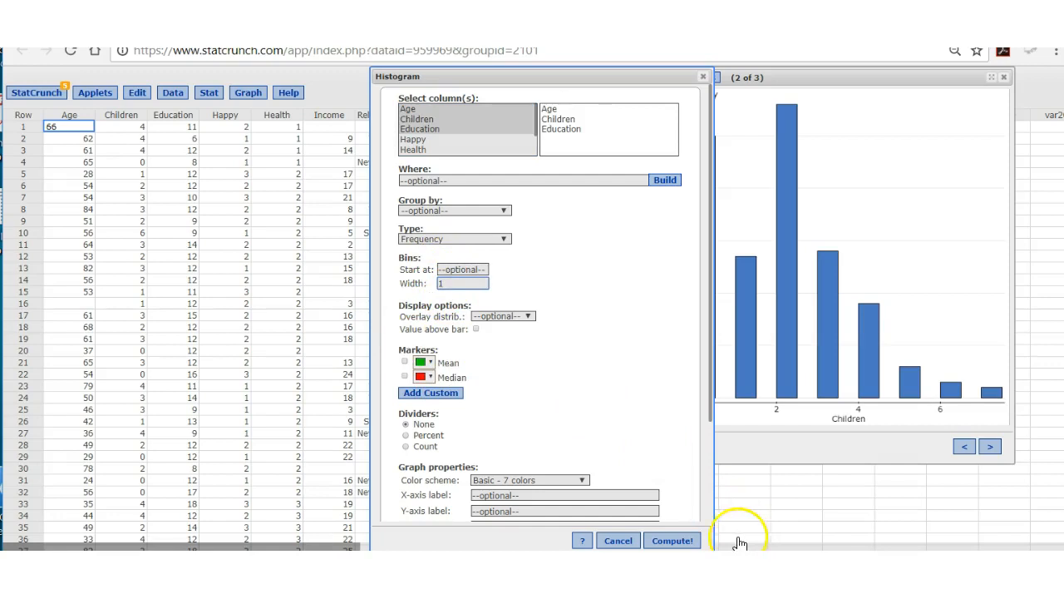
left_click(675, 539)
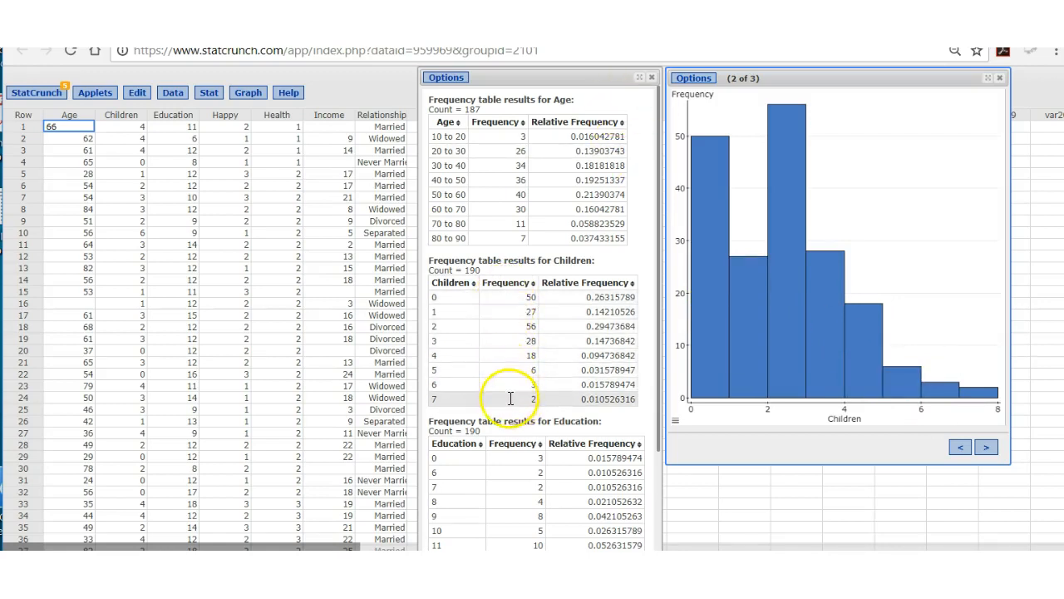
mouse_move(772, 143)
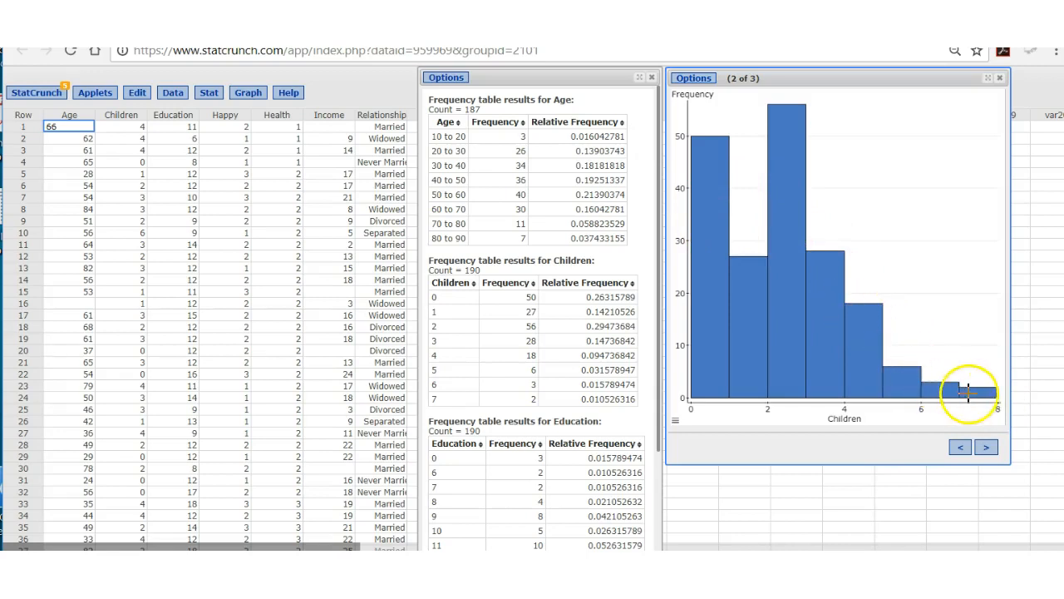
mouse_move(978, 393)
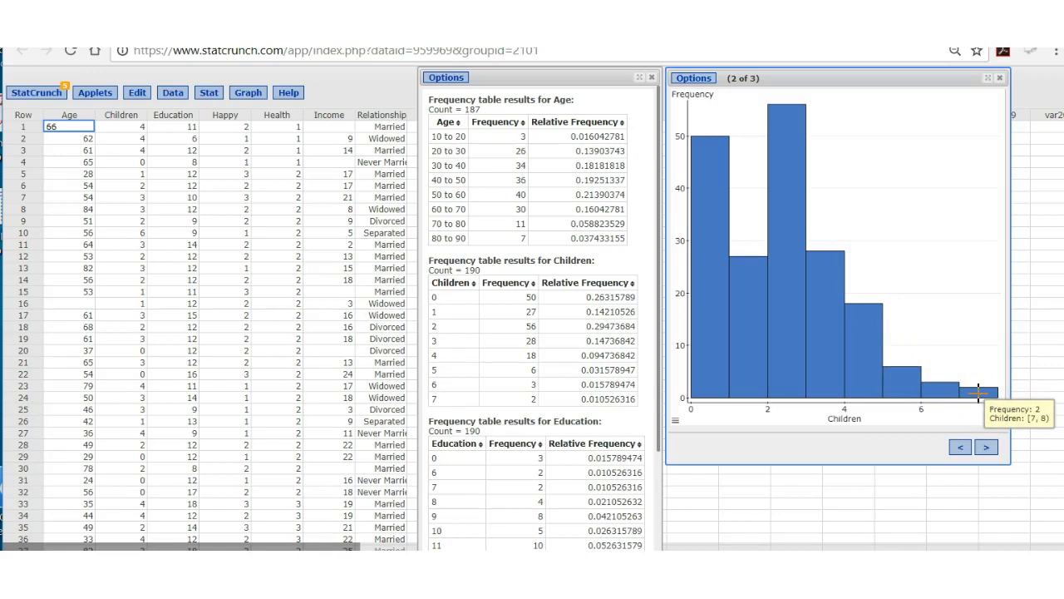
left_click(978, 413)
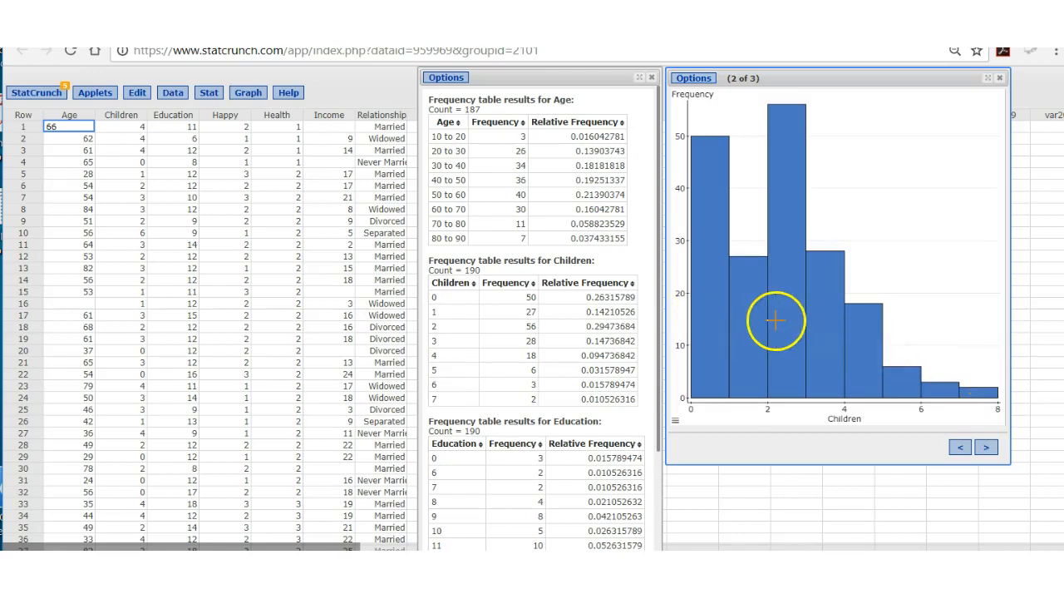
mouse_move(775, 320)
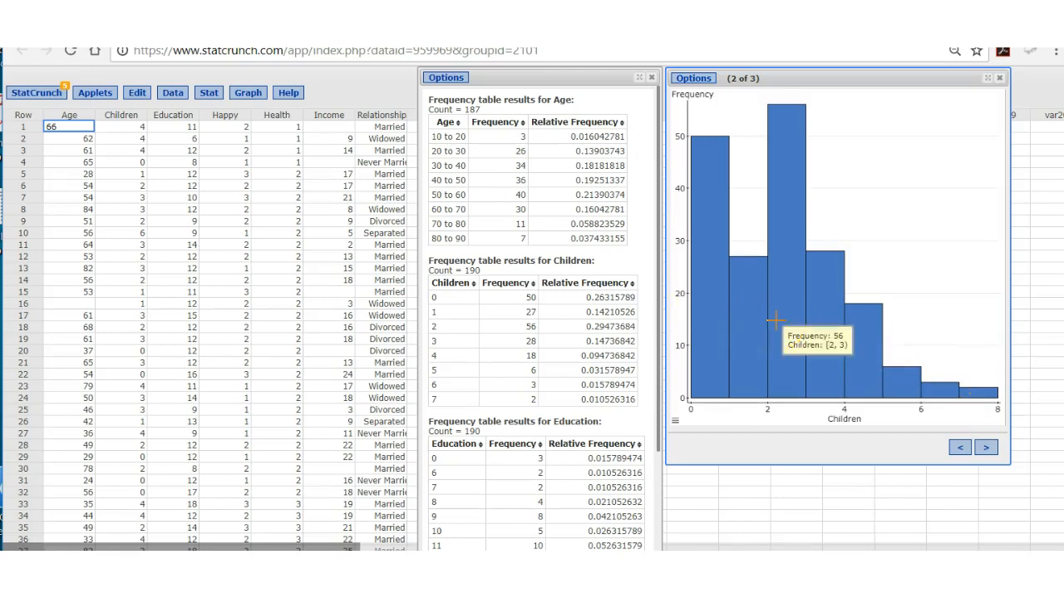
Bring up the Education histogram and examine its bars, including the tallest and the last one.
left_click(986, 447)
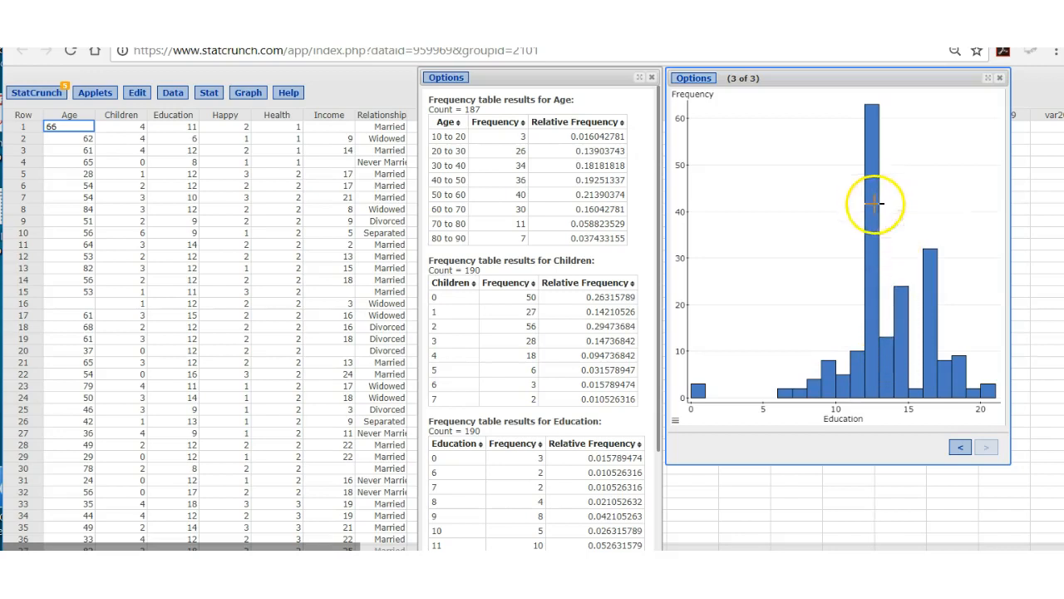
mouse_move(871, 270)
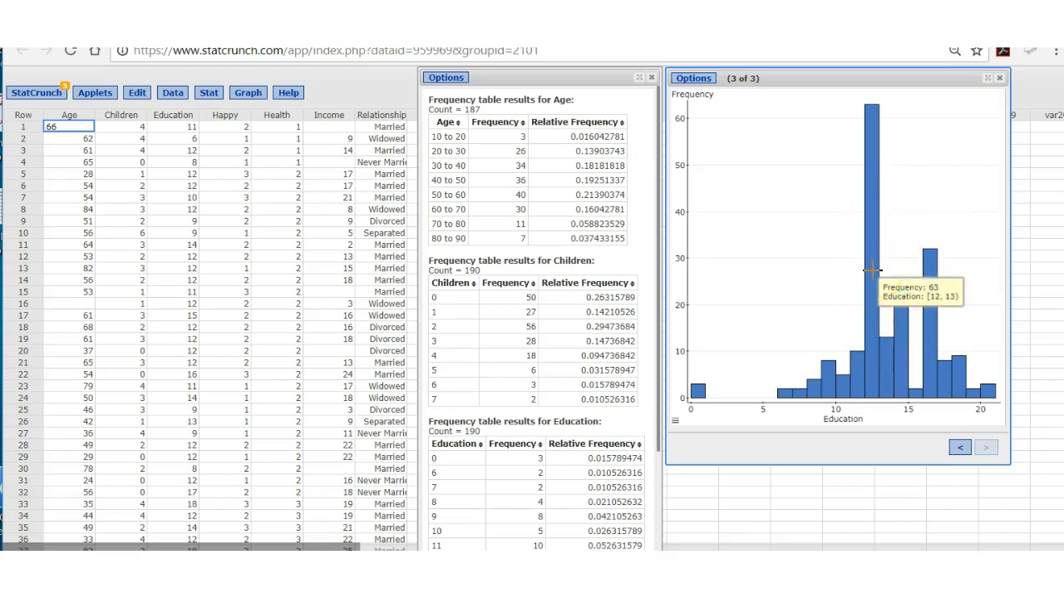
mouse_move(995, 396)
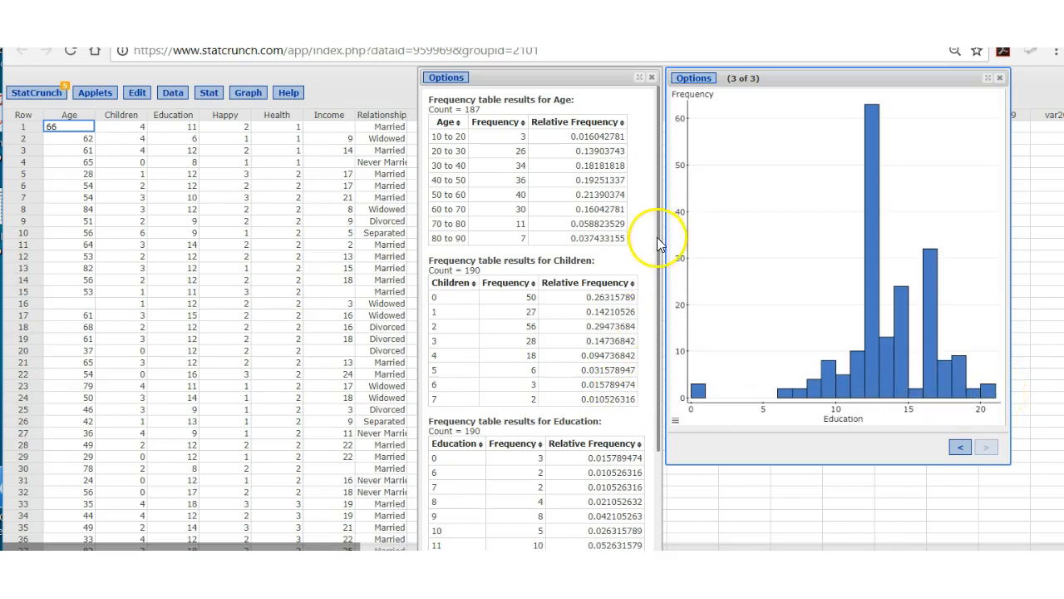
Compare the Education histogram bars, including the gap between 0 and 6, with the Education frequency table.
left_click_drag(660, 234, 663, 405)
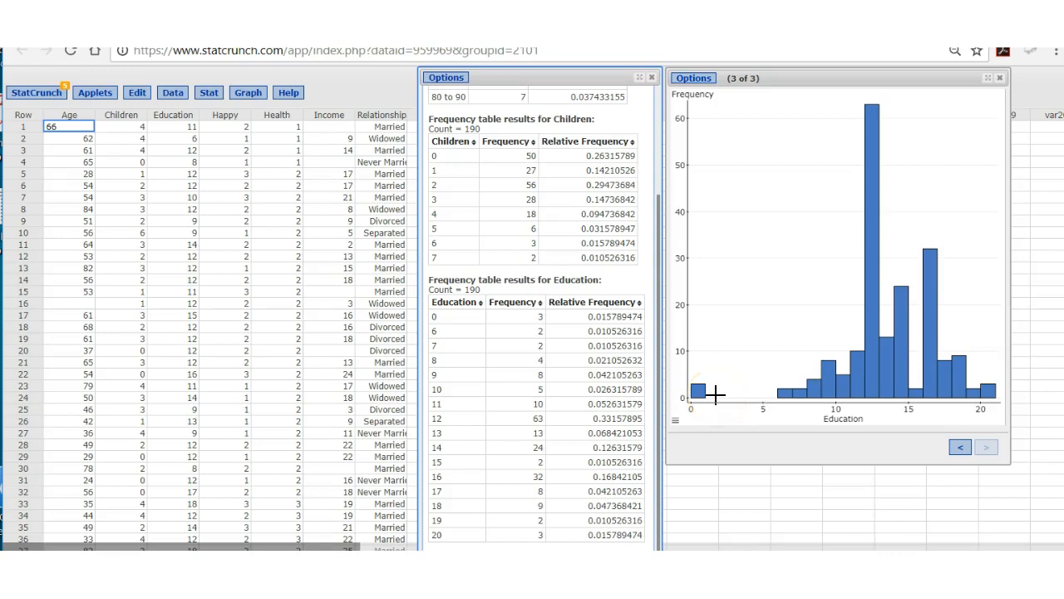
mouse_move(707, 399)
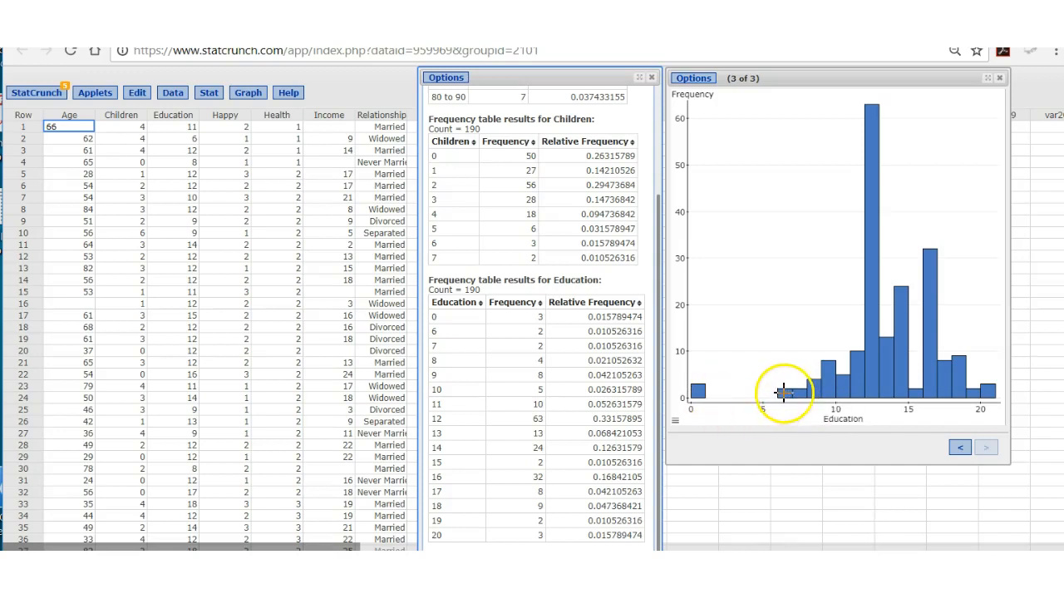
mouse_move(783, 393)
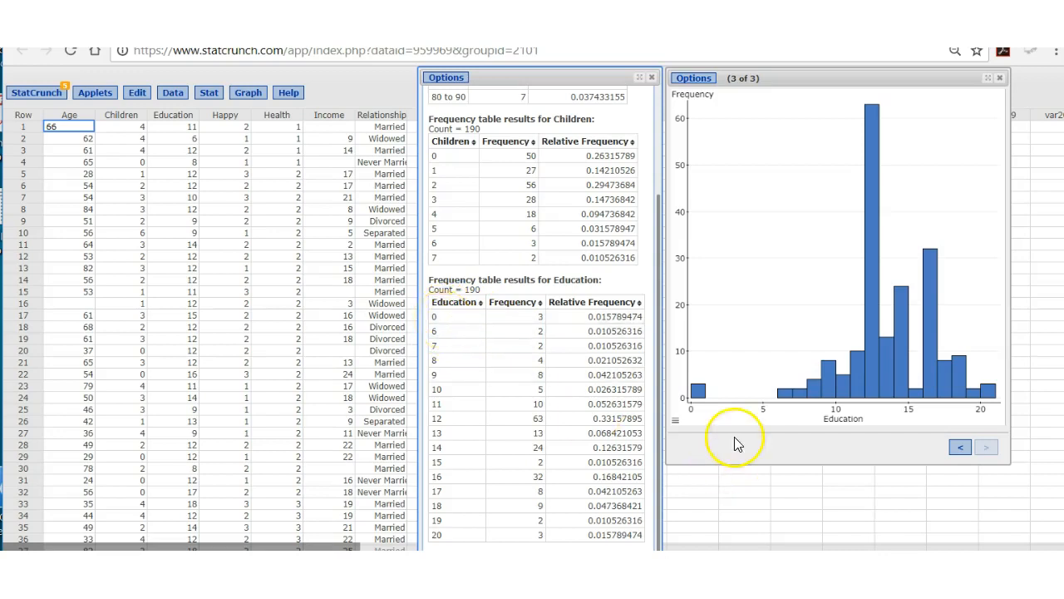
Bring up a bar plot of Education, compare its separated bars with the Education histogram, and close it.
left_click(242, 98)
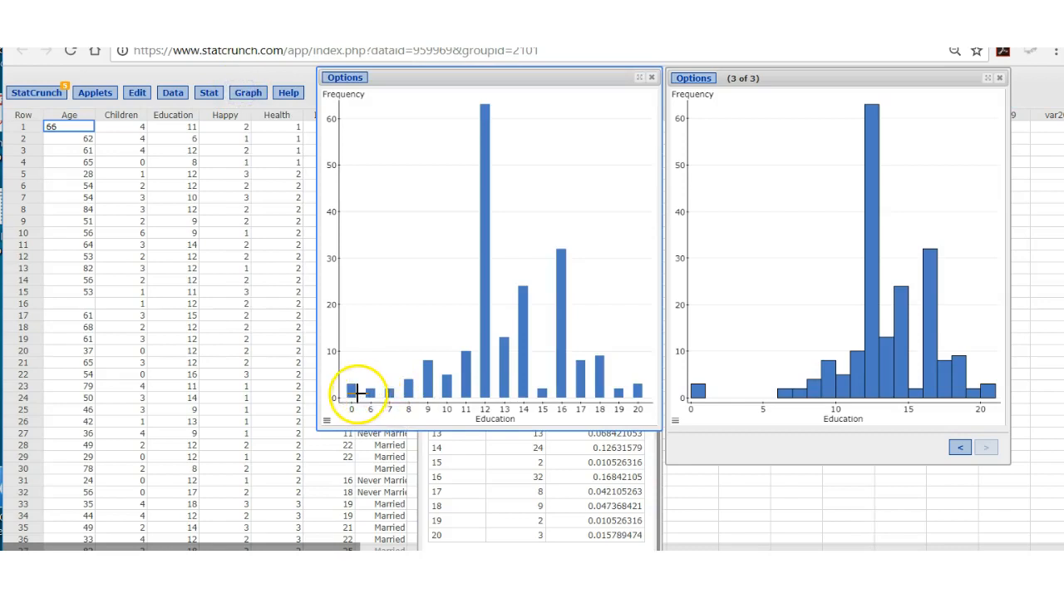
mouse_move(364, 391)
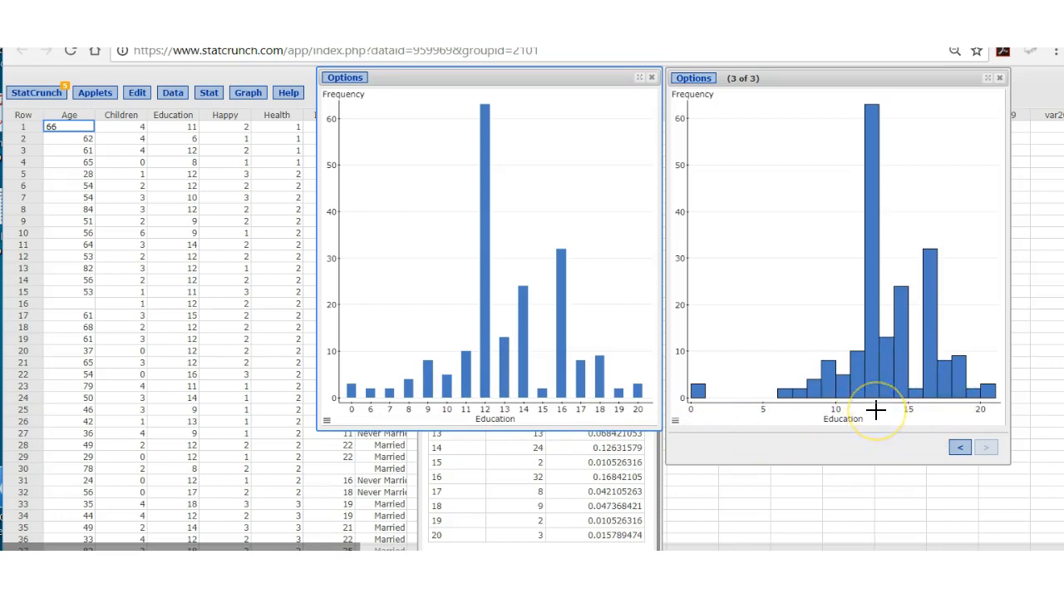
mouse_move(623, 392)
left_click(652, 77)
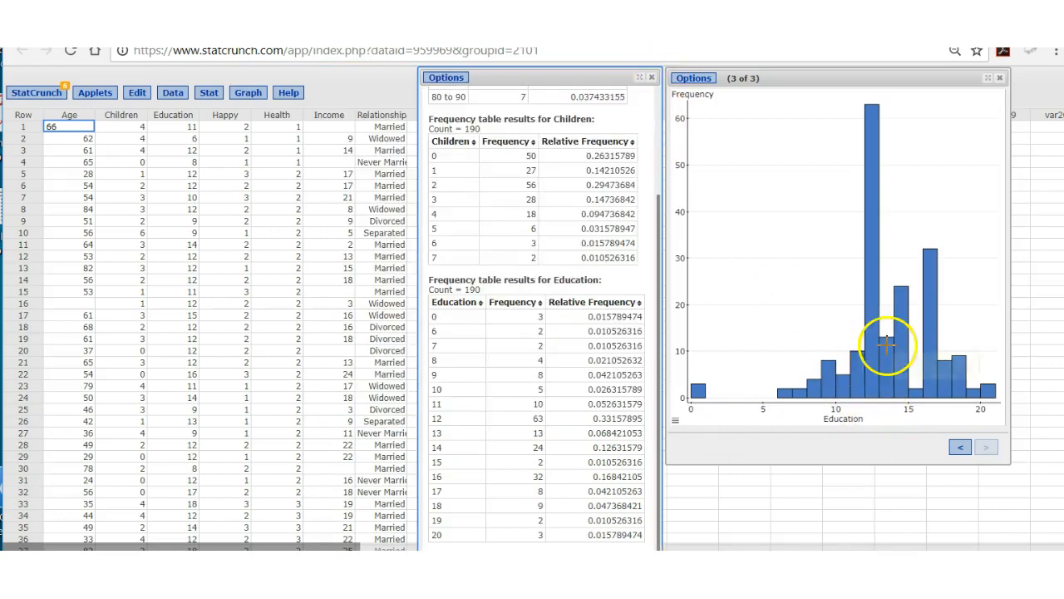
Set the histogram bin width to 4 and examine the Education bars, from the tallest to the short first and last ones.
left_click(694, 79)
left_click(695, 83)
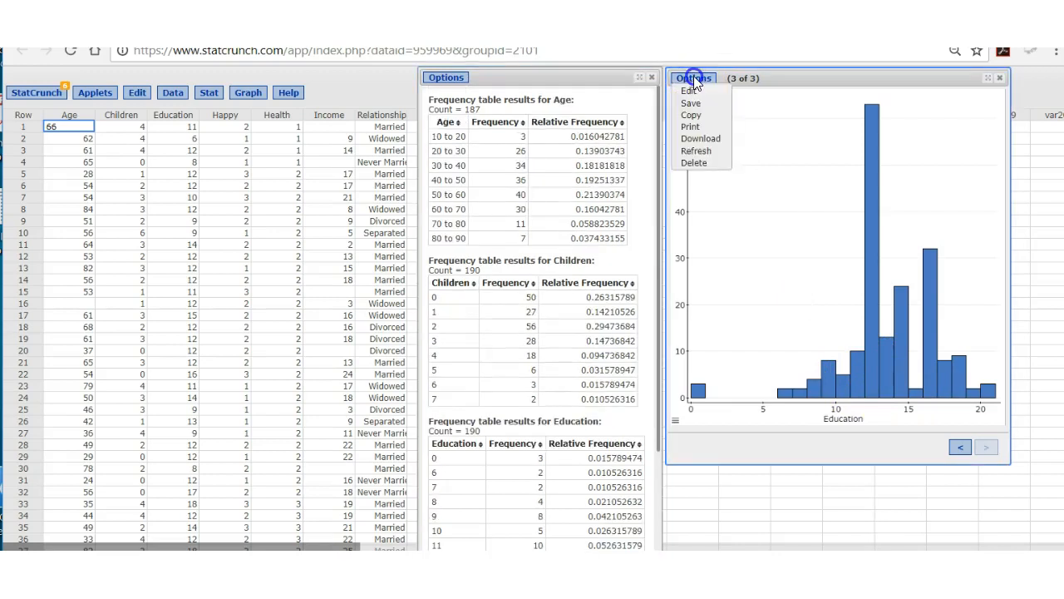
left_click(689, 93)
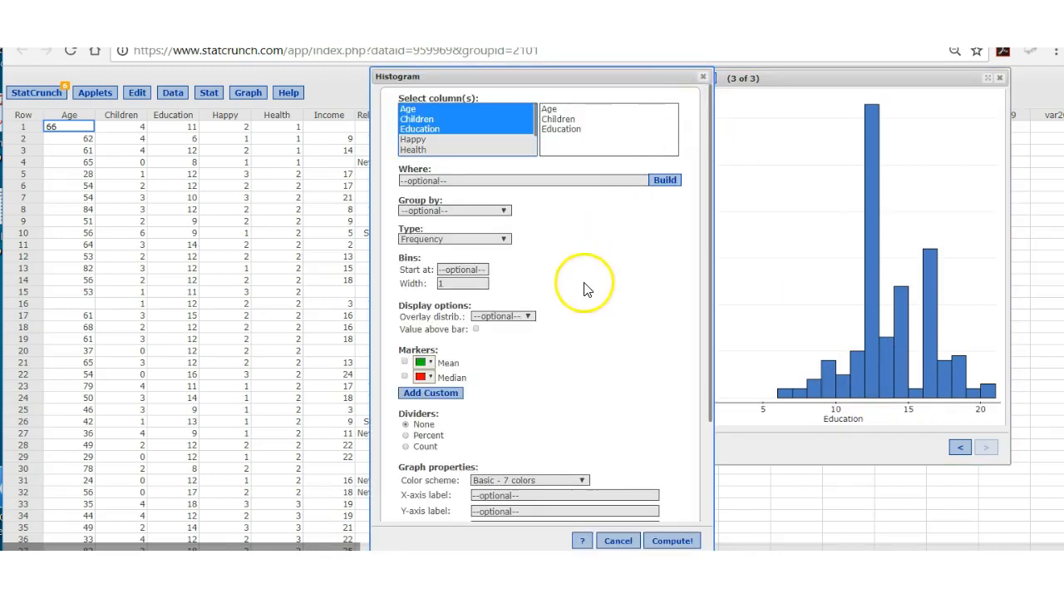
double_click(447, 284)
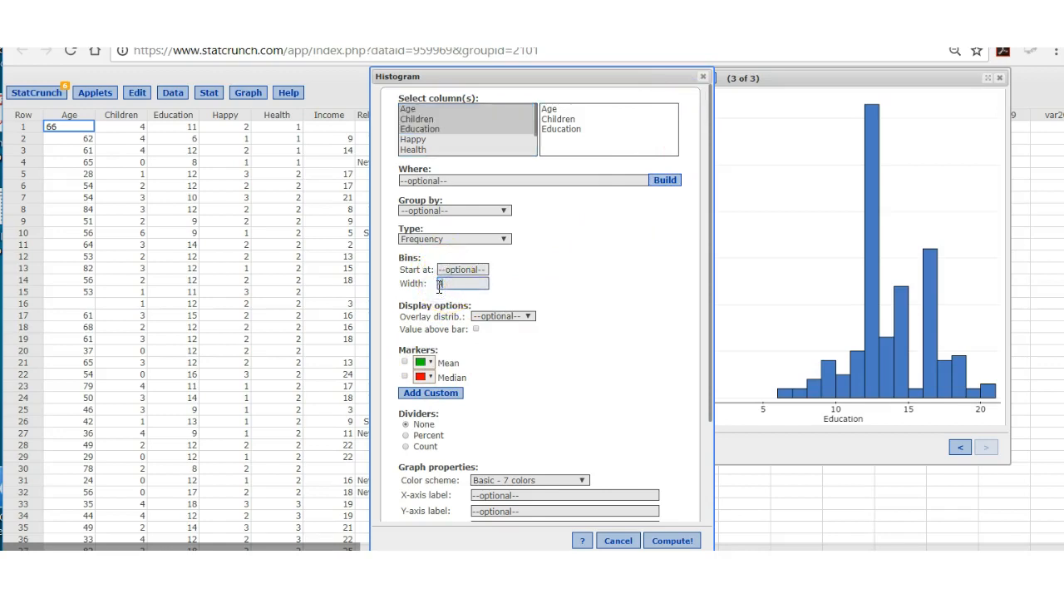
left_click(659, 541)
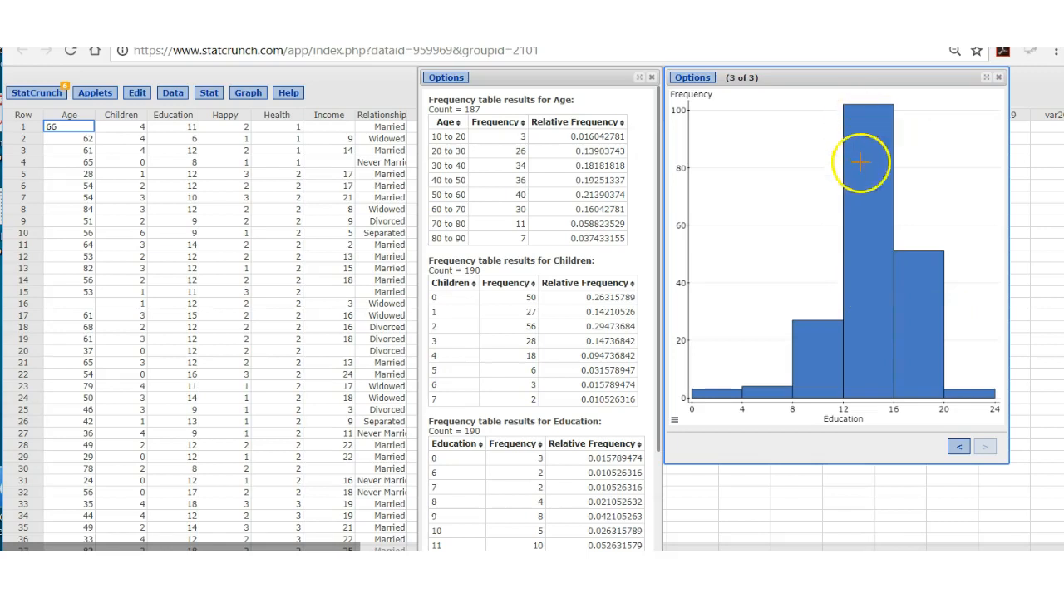
mouse_move(868, 185)
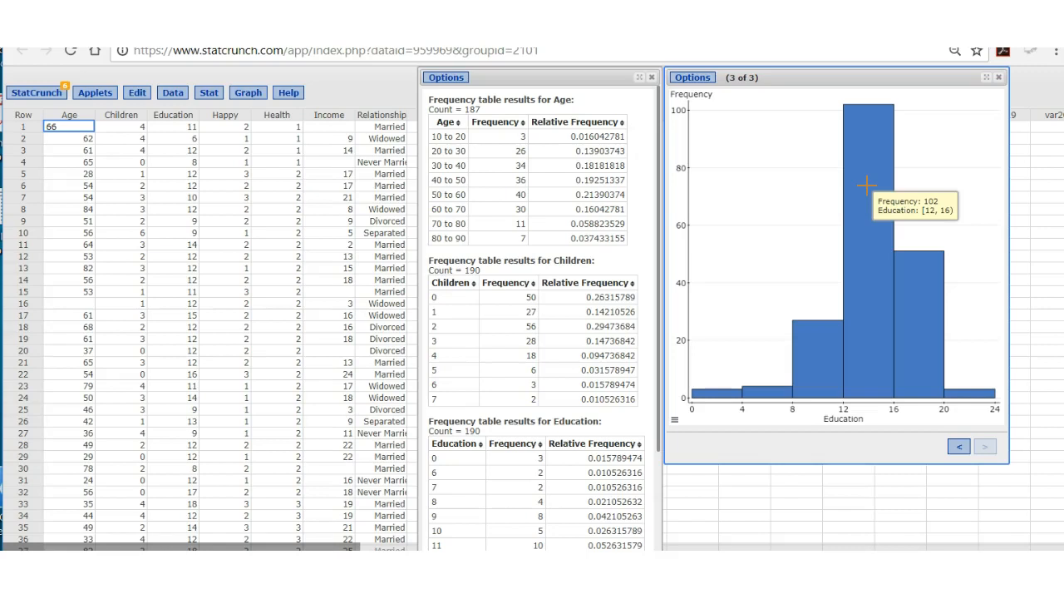
mouse_move(925, 269)
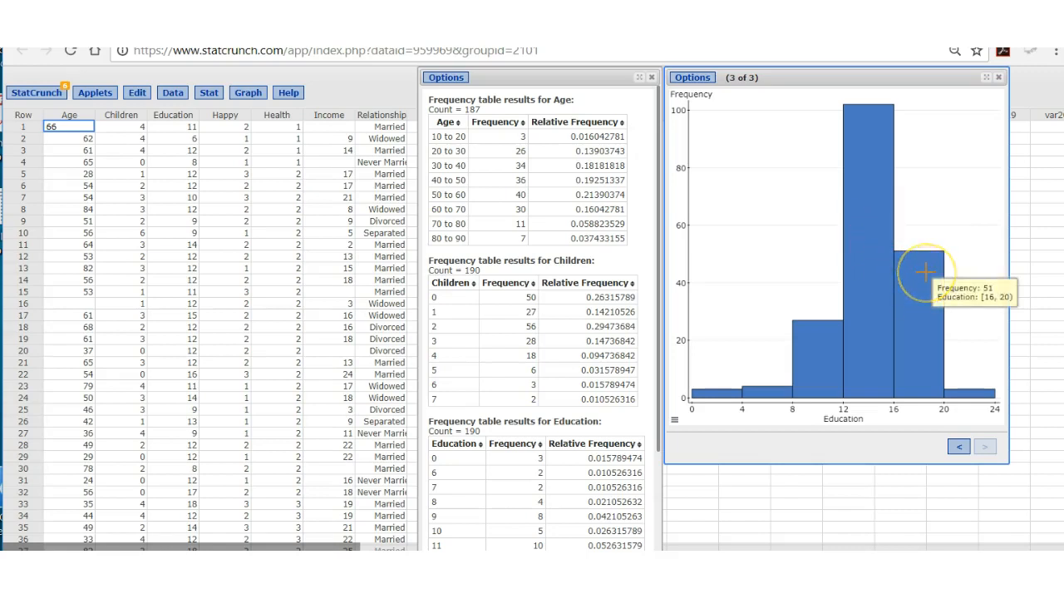
left_click(921, 269)
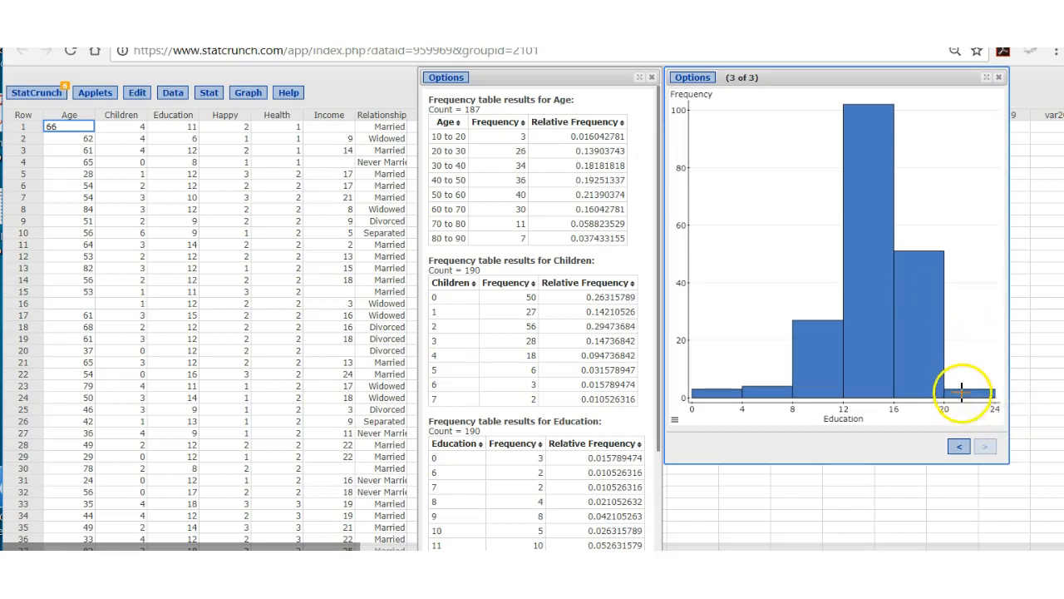
mouse_move(762, 392)
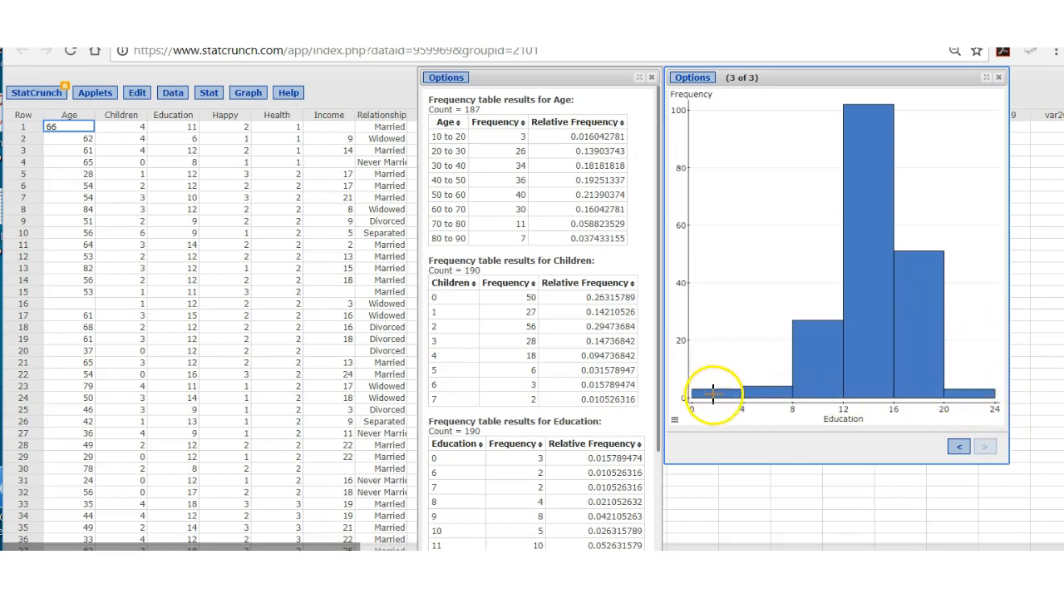
mouse_move(714, 392)
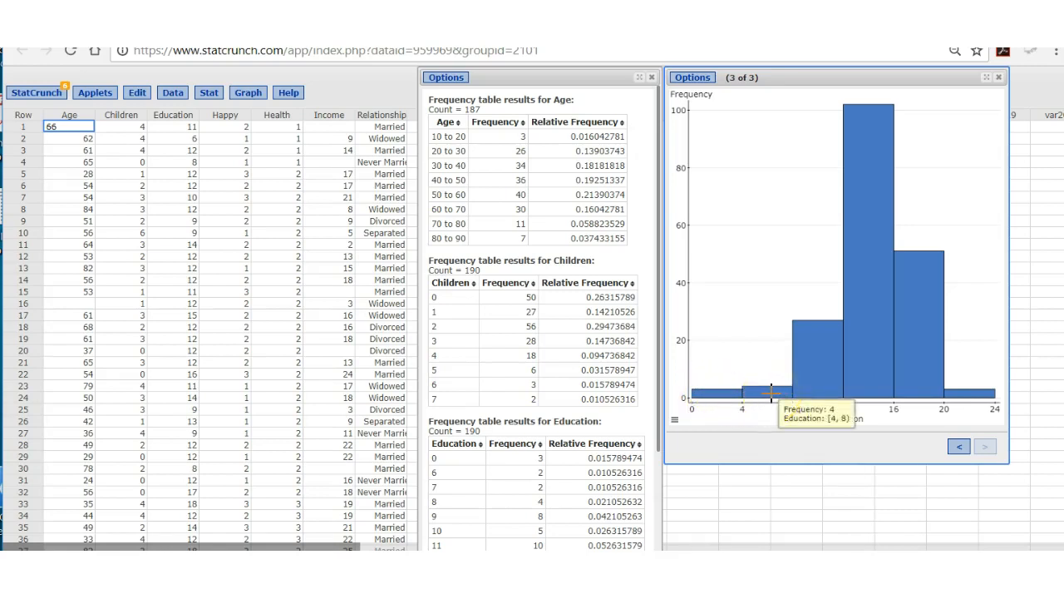
mouse_move(968, 390)
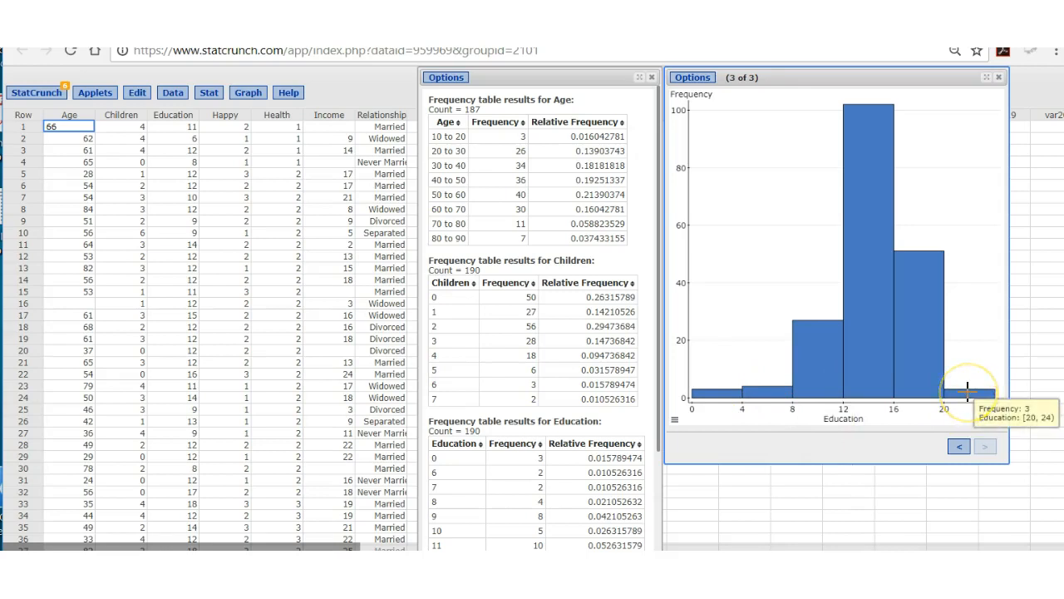
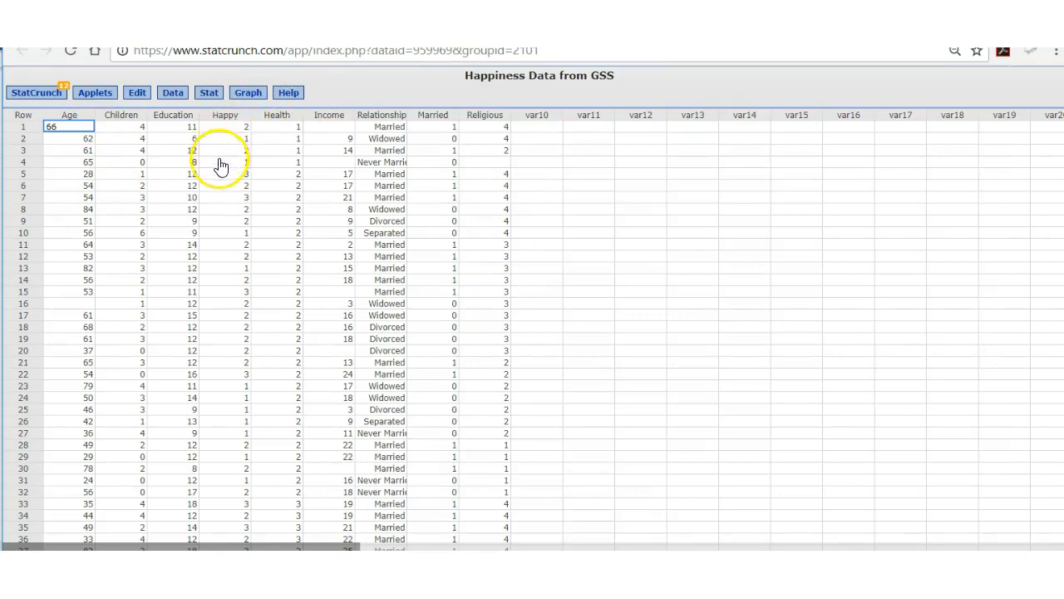
Create histograms of Age grouped by Happy, using frequency and the default bins.
left_click(72, 154)
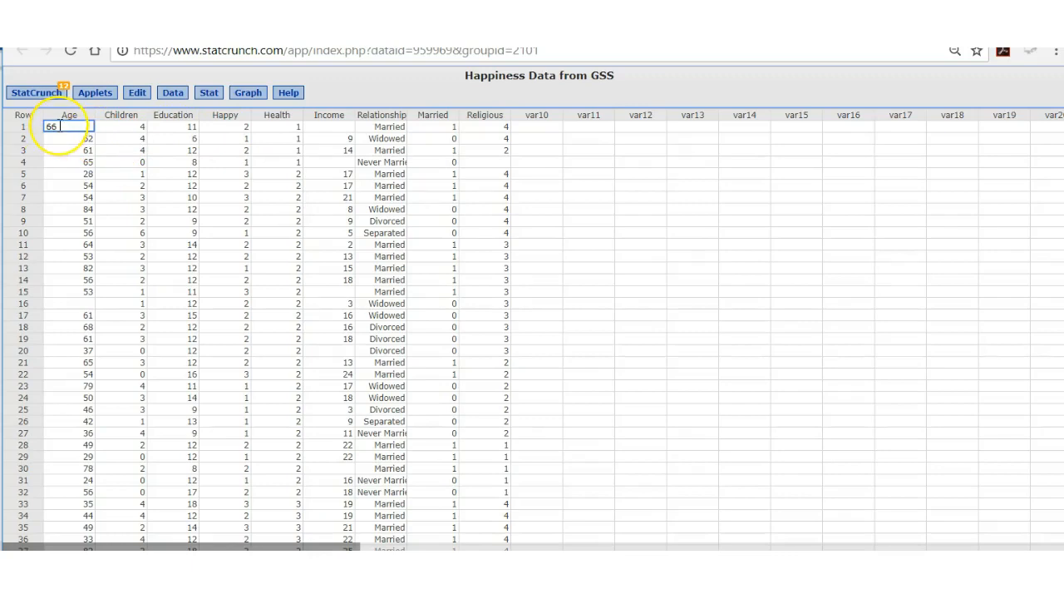
left_click(244, 96)
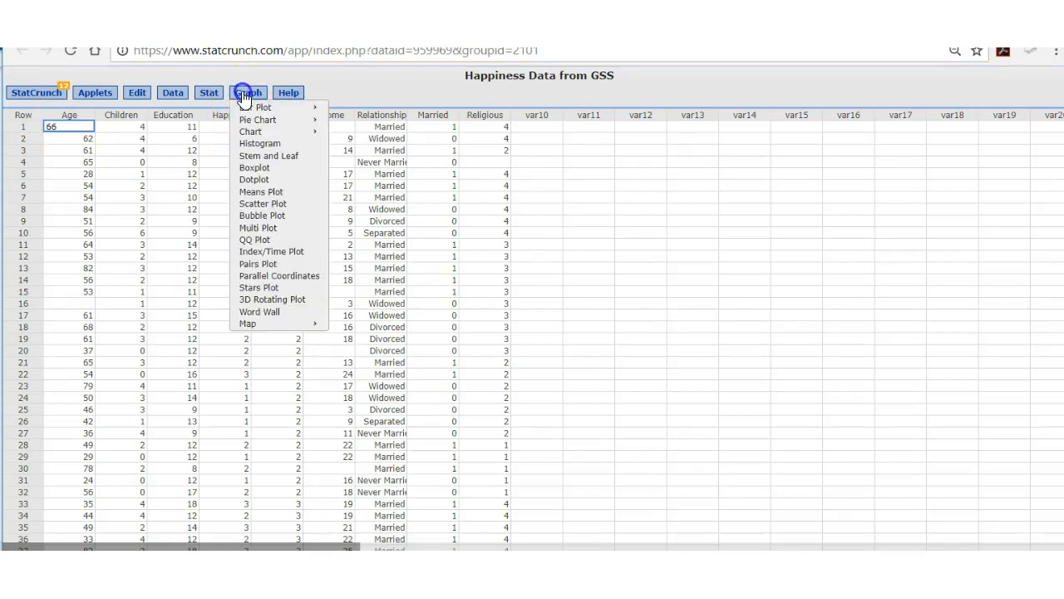
left_click(256, 148)
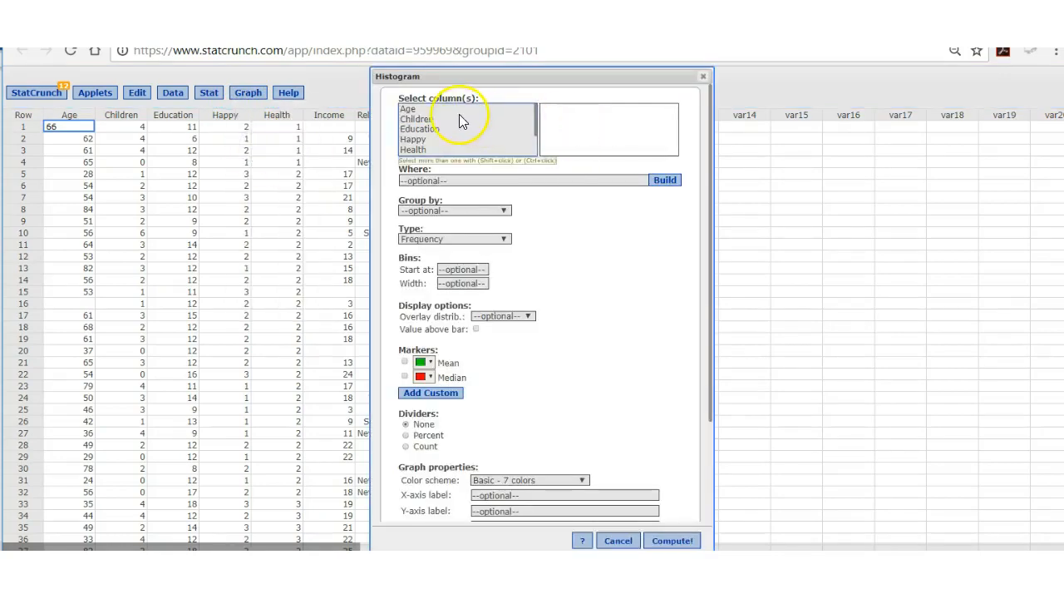
left_click(408, 110)
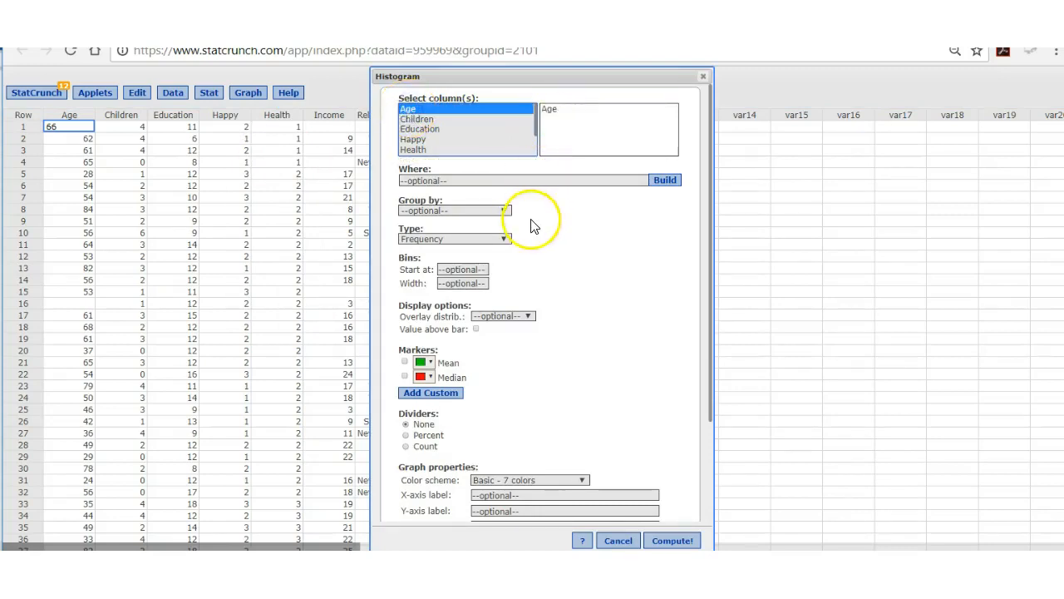
left_click(504, 211)
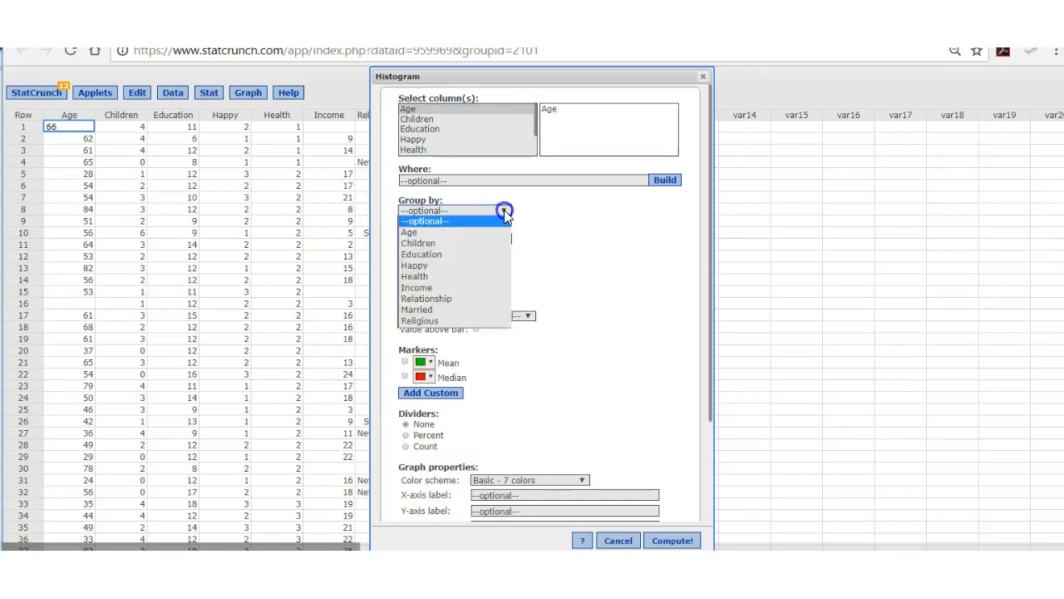
left_click(485, 264)
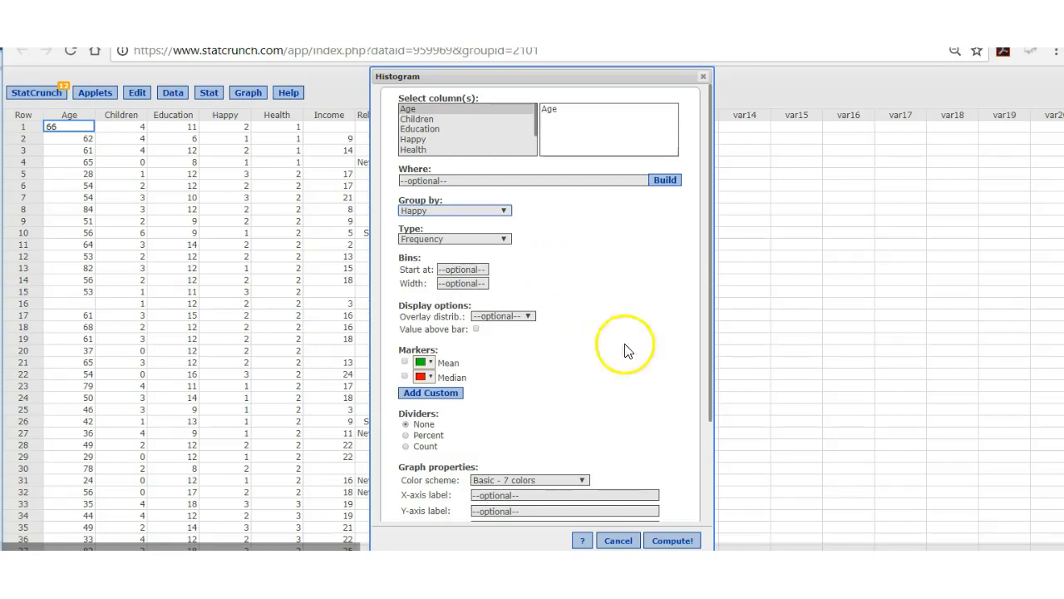
left_click(674, 542)
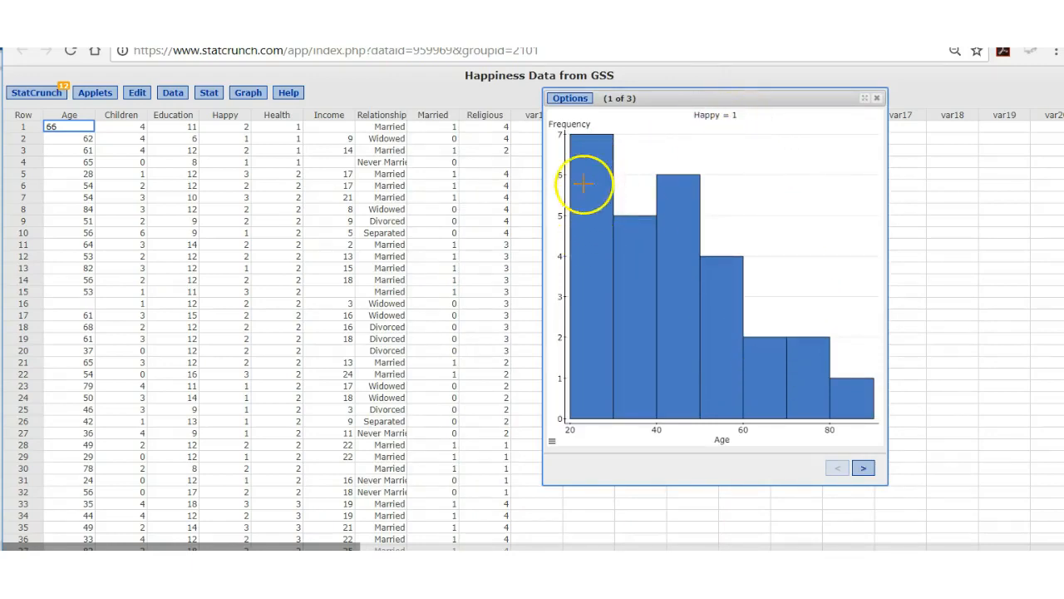
Examine the Age histograms for Happy = 1, Happy = 2 and Happy = 3, comparing their tallest bars and overall shapes.
mouse_move(592, 158)
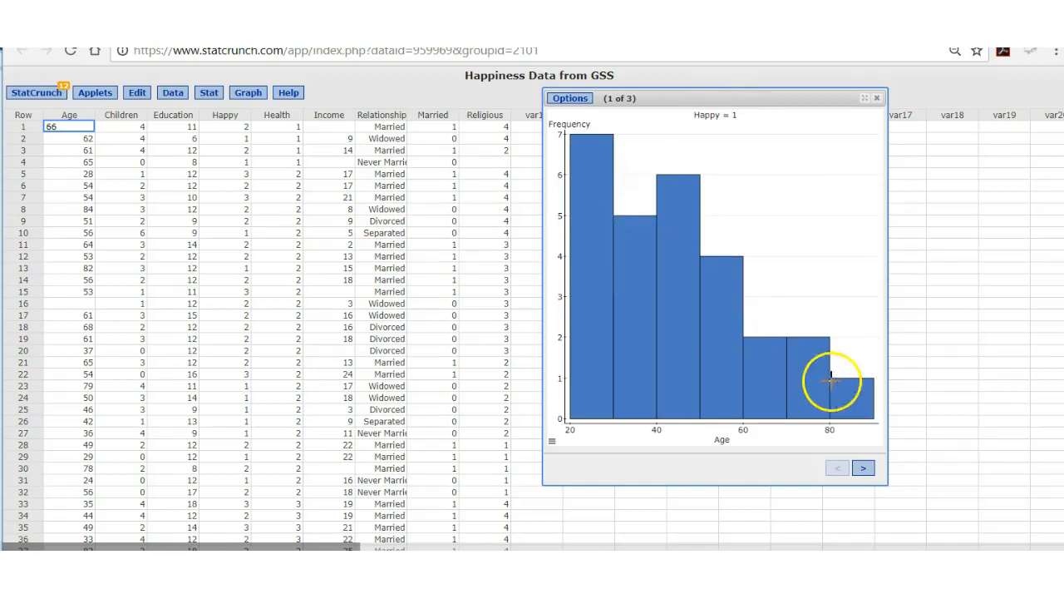
mouse_move(859, 399)
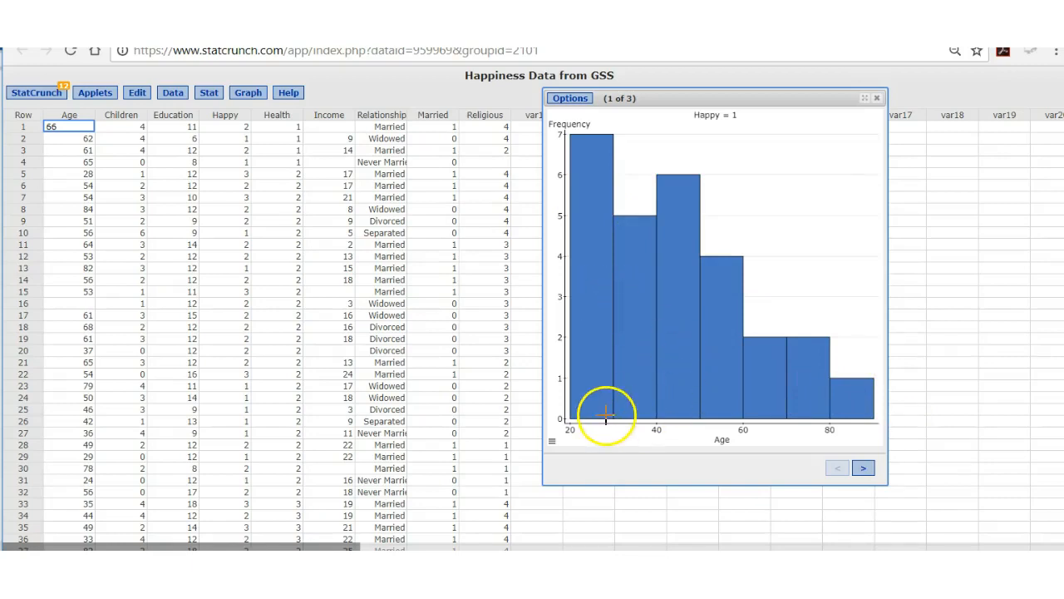
mouse_move(588, 266)
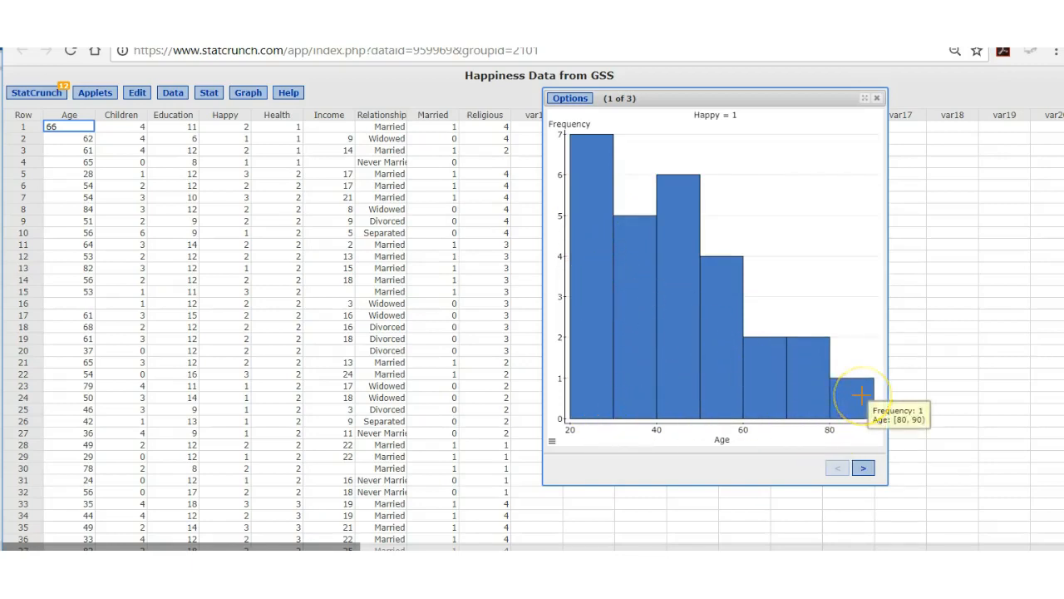
left_click(864, 469)
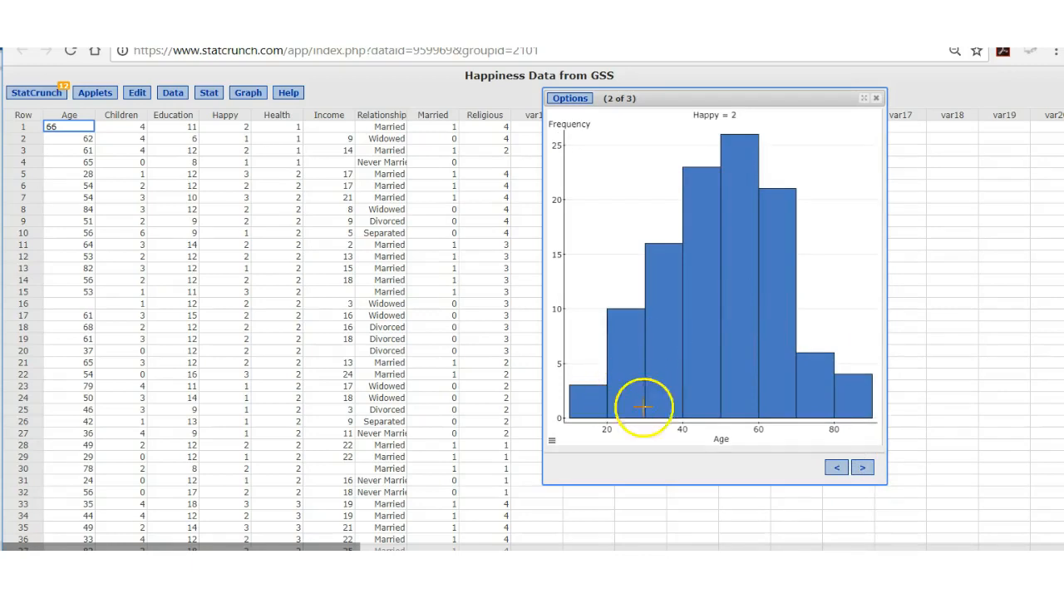
mouse_move(720, 339)
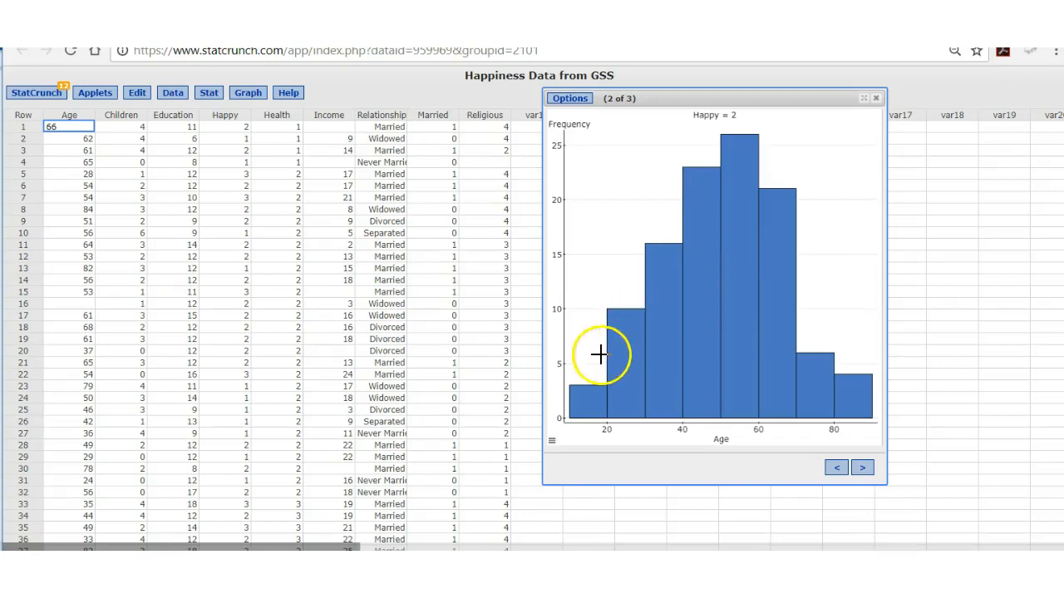
left_click(863, 469)
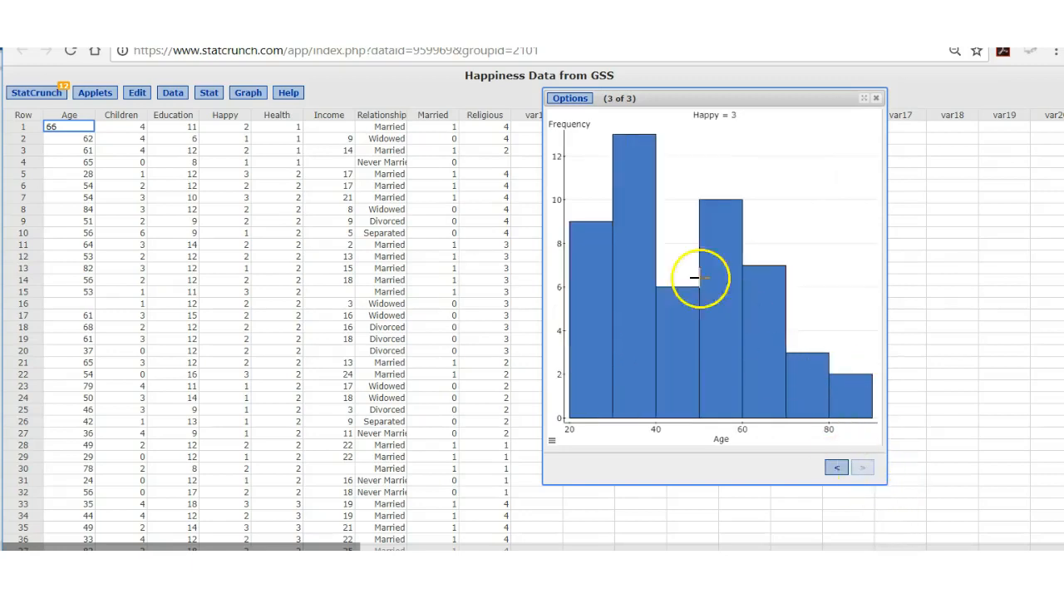
mouse_move(626, 173)
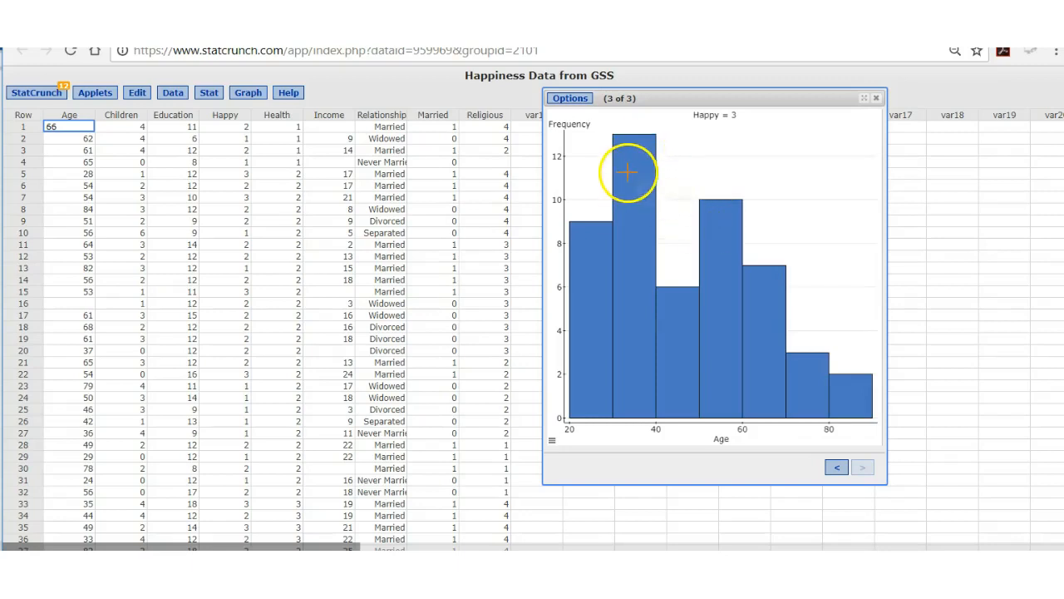
mouse_move(854, 393)
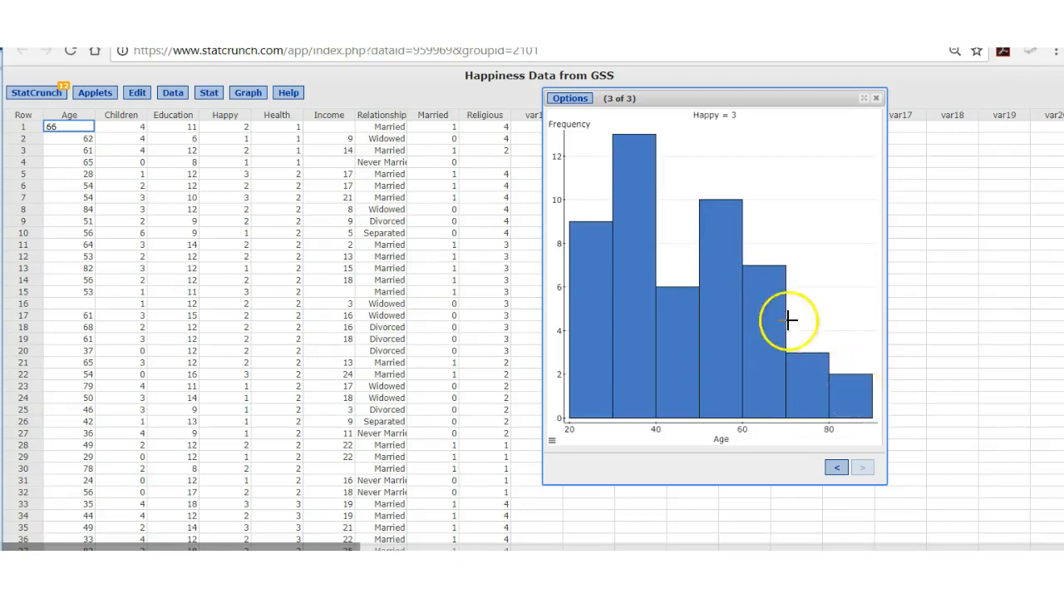
Move the Happy = 3 Age histogram aside and create a second set of Age histograms grouped by Happy.
left_click_drag(706, 99, 857, 103)
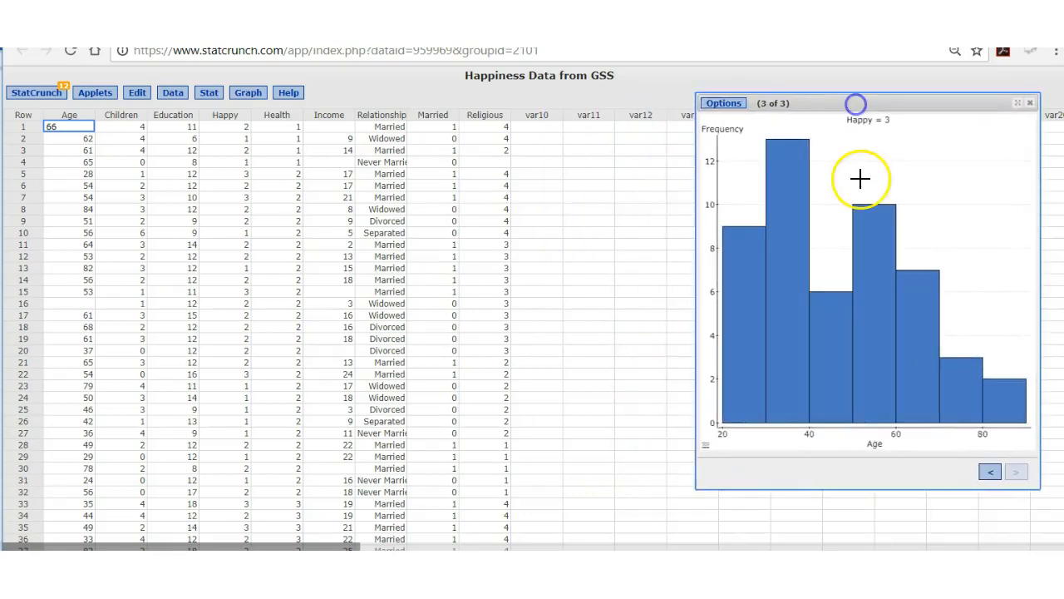
left_click(245, 94)
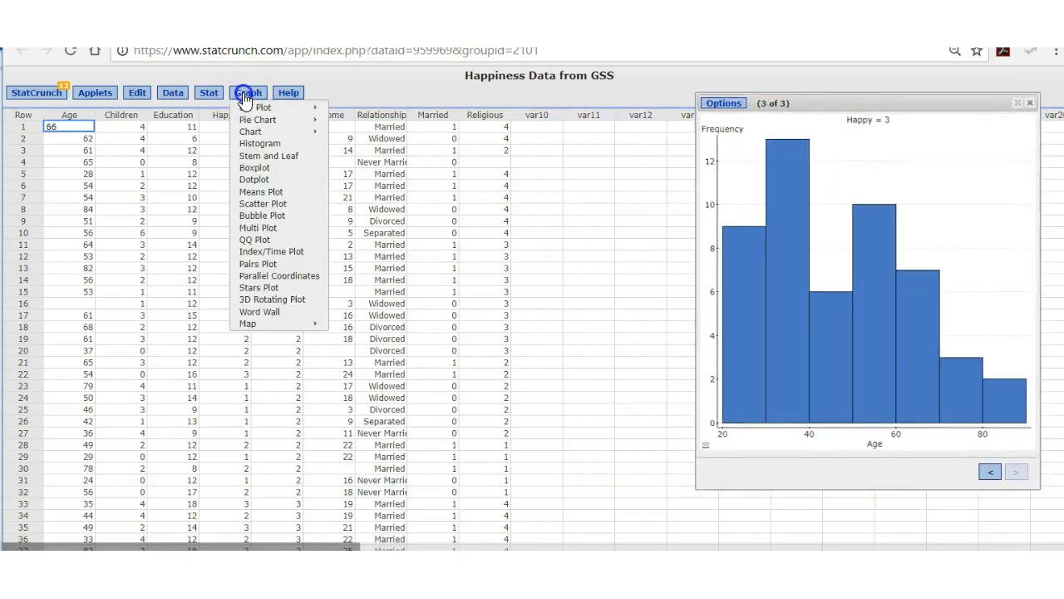
left_click(253, 145)
left_click(408, 109)
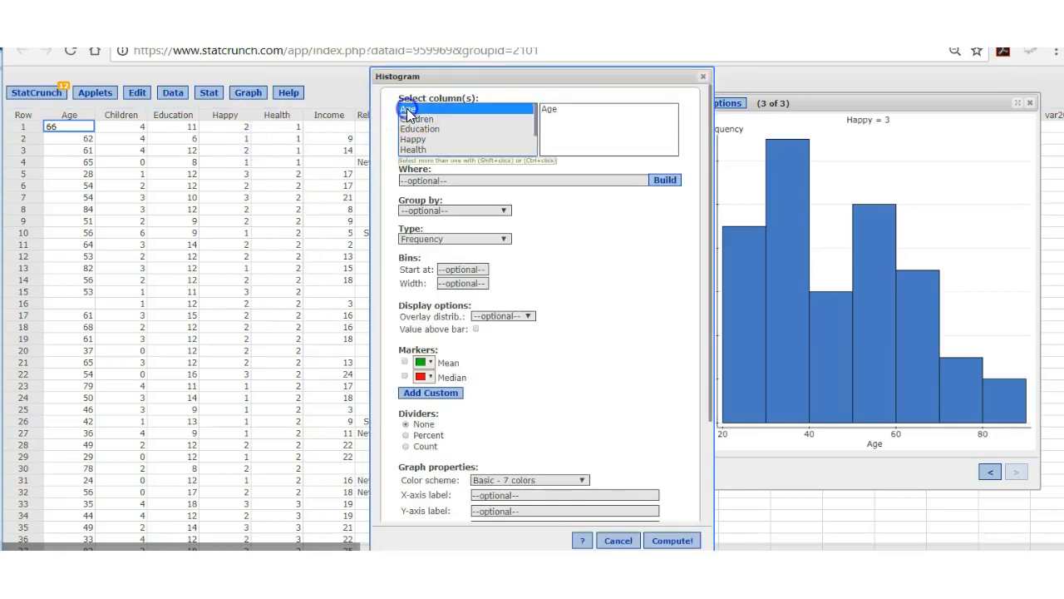
left_click(503, 210)
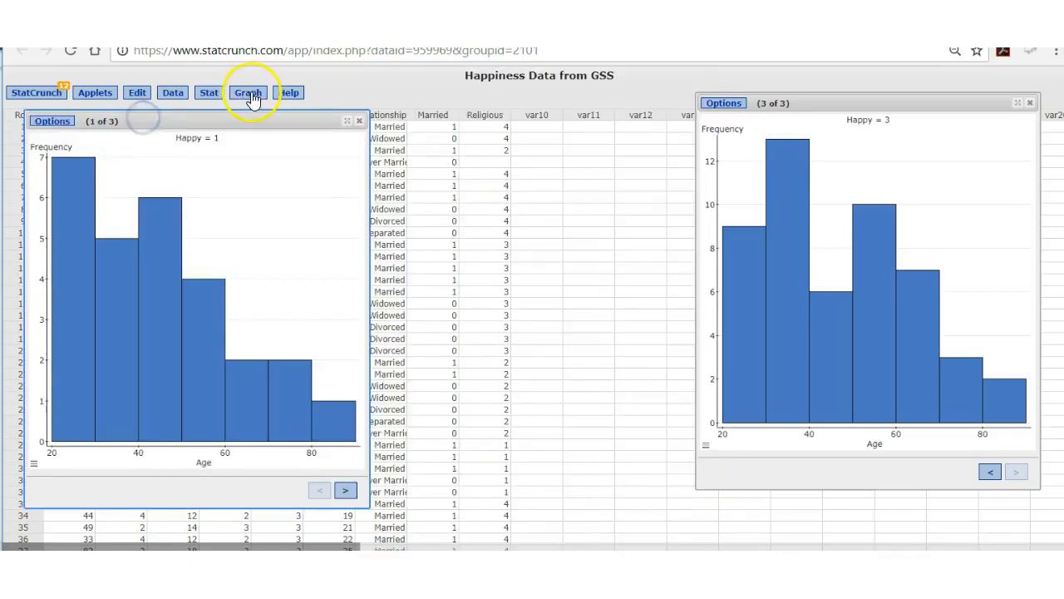
Create a third set of Age histograms grouped by Happy, using frequency and the default bins.
left_click(248, 92)
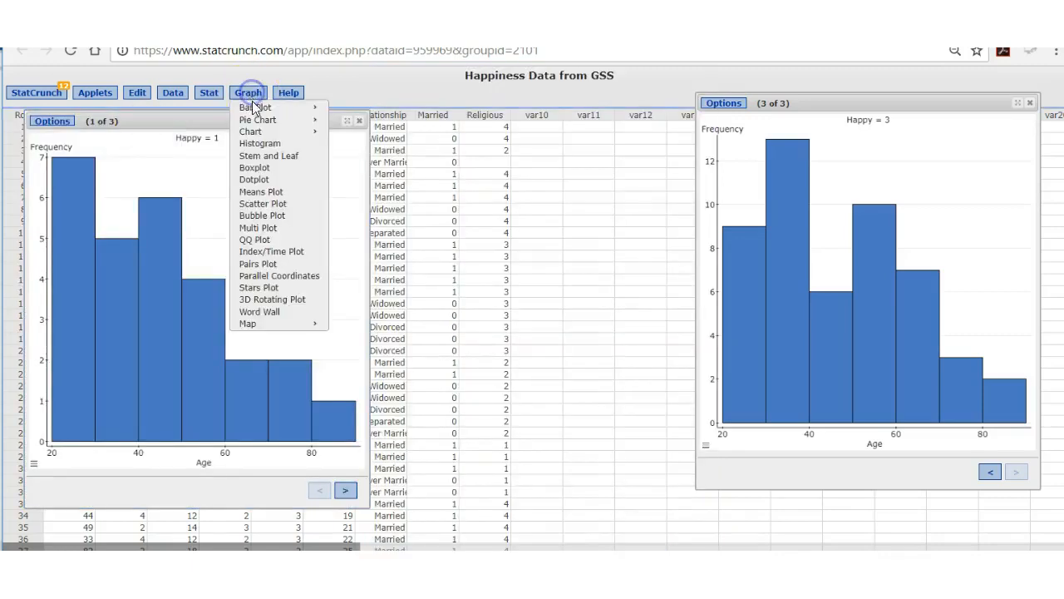
left_click(258, 143)
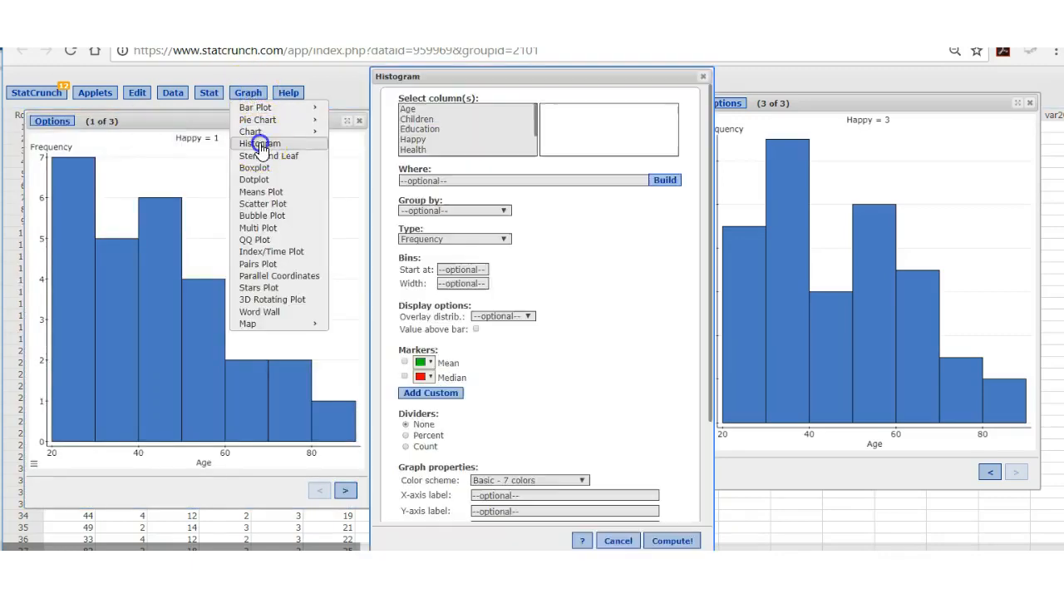
left_click(416, 110)
left_click(503, 211)
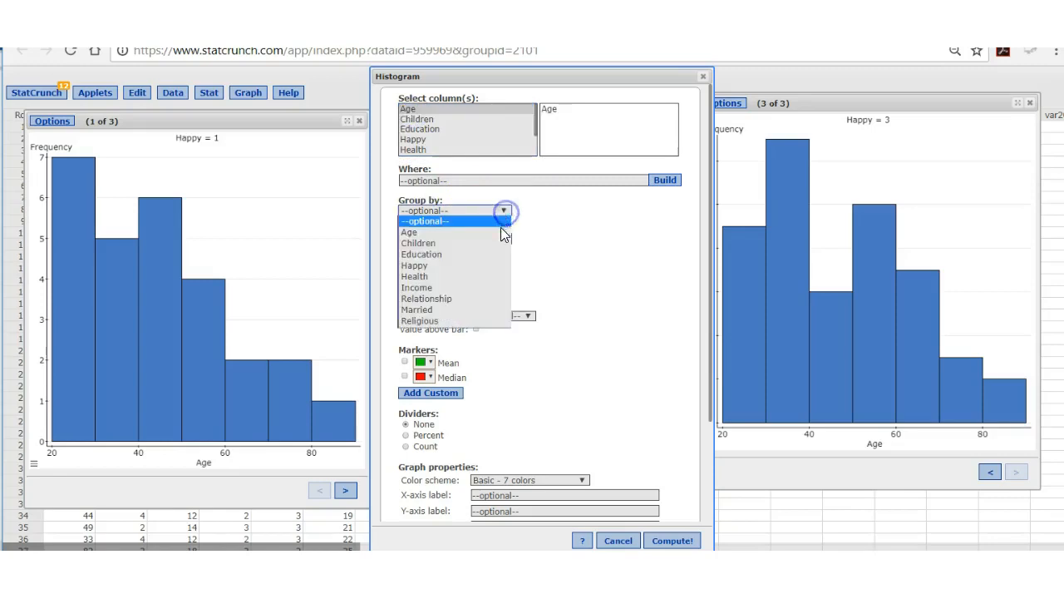
left_click(494, 266)
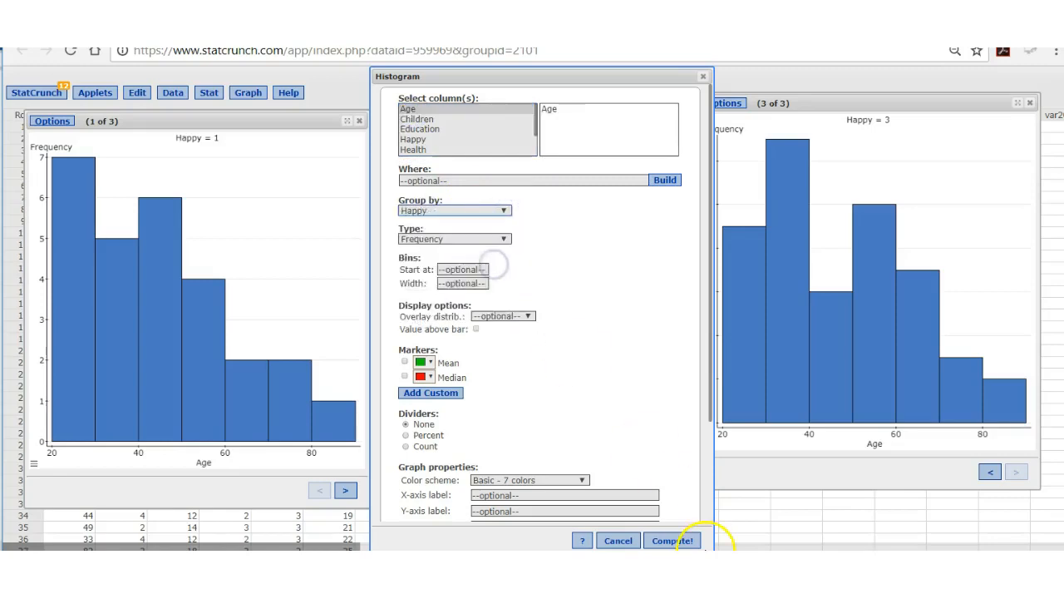
left_click(673, 541)
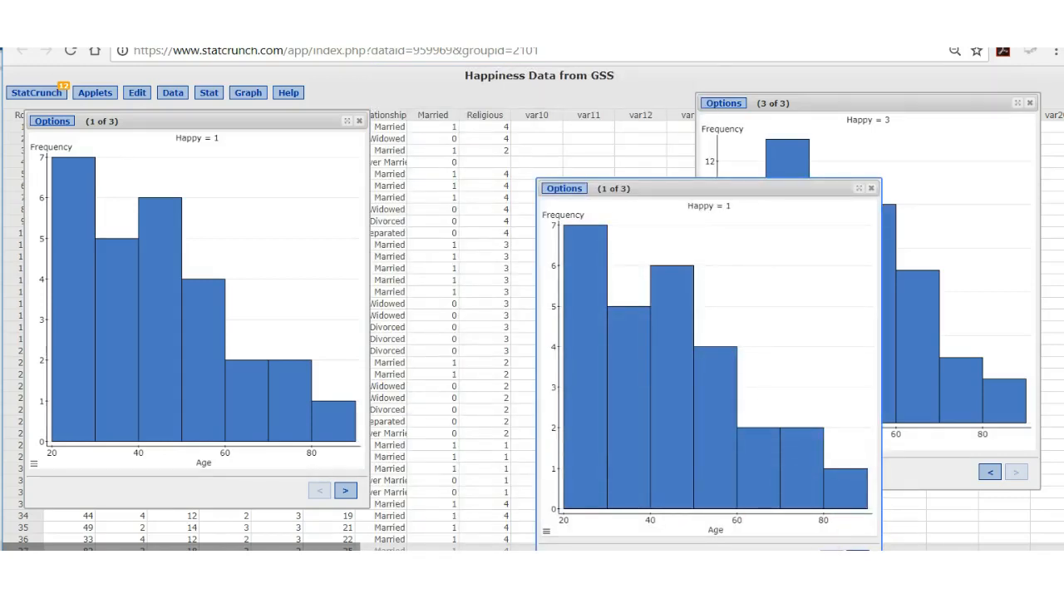
Arrange the Age histograms for Happy = 1, Happy = 2 and Happy = 3 side by side and compare their shapes.
left_click_drag(705, 193, 515, 105)
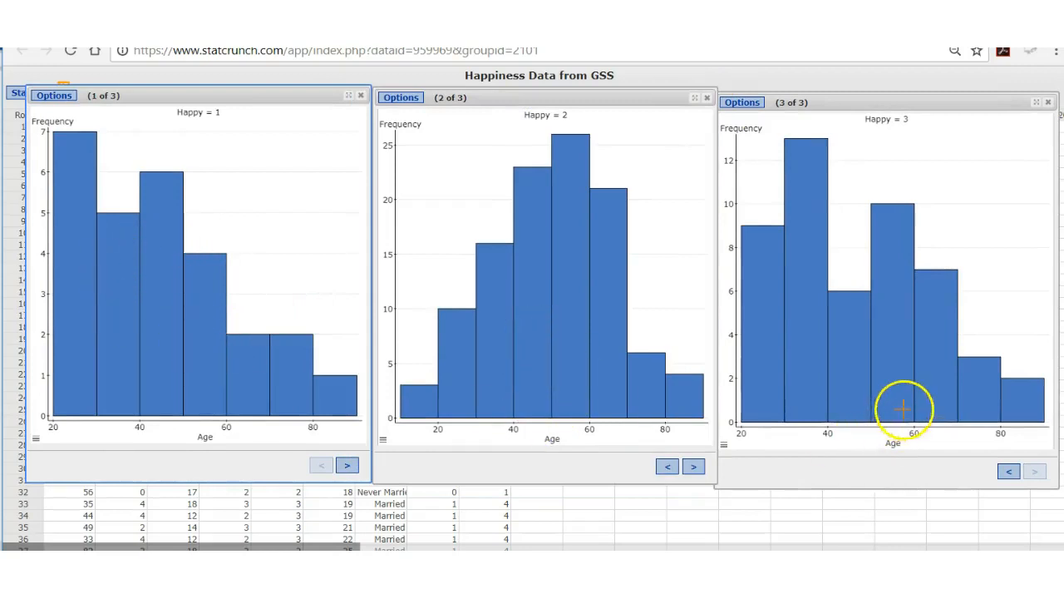
mouse_move(873, 334)
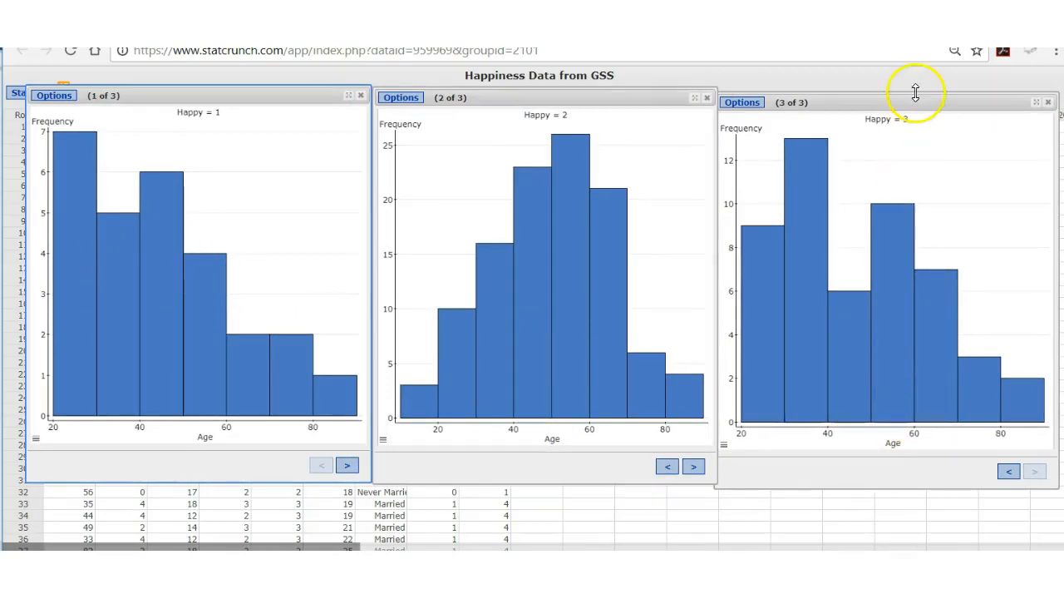
left_click_drag(918, 101, 922, 99)
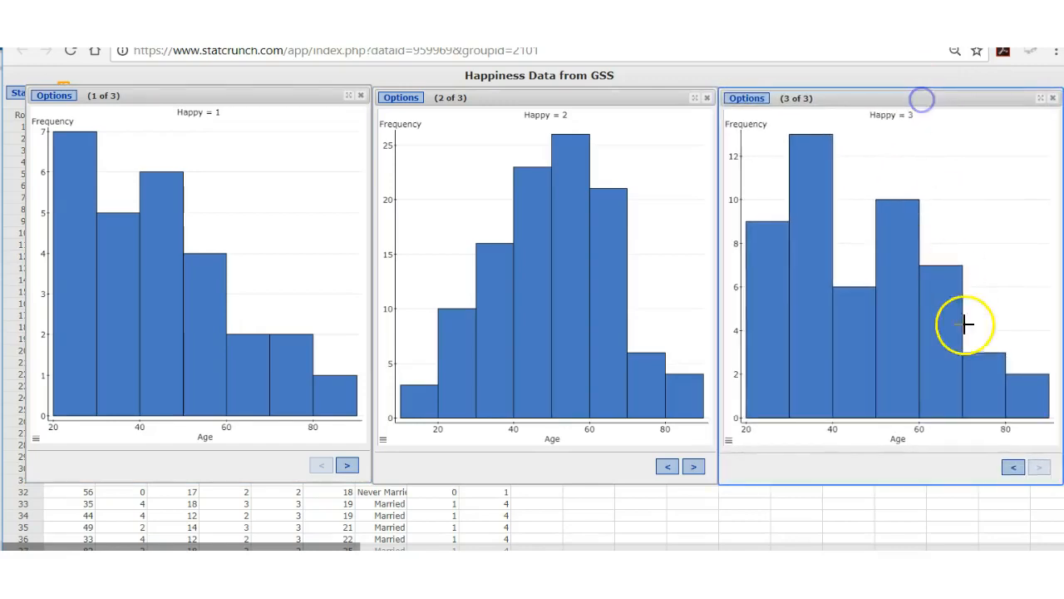
left_click(537, 500)
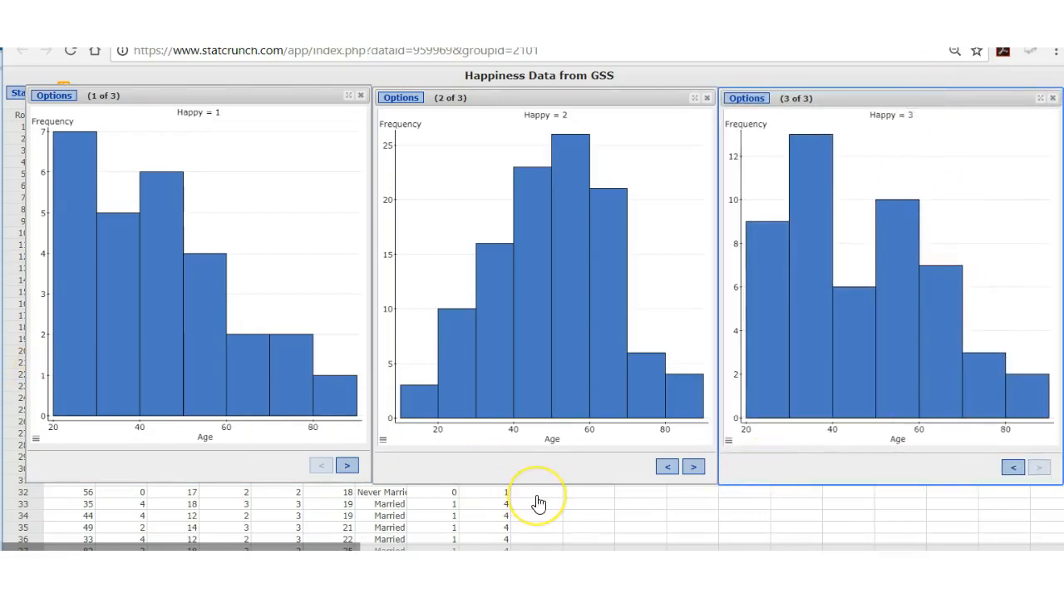
left_click(572, 495)
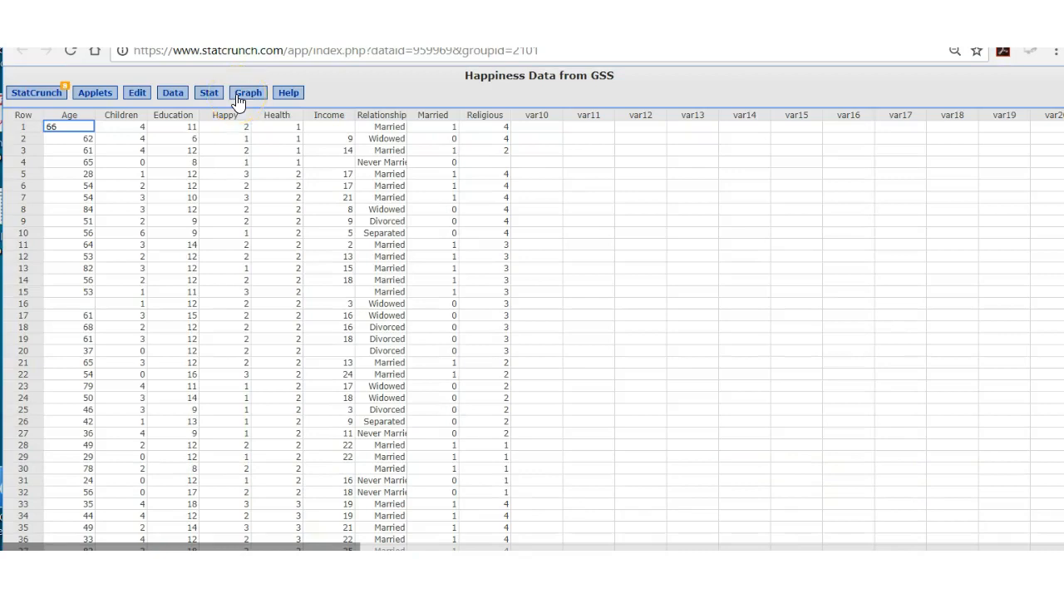
Create an ungrouped stem and leaf plot of Age and examine its stems and leaves.
left_click(245, 99)
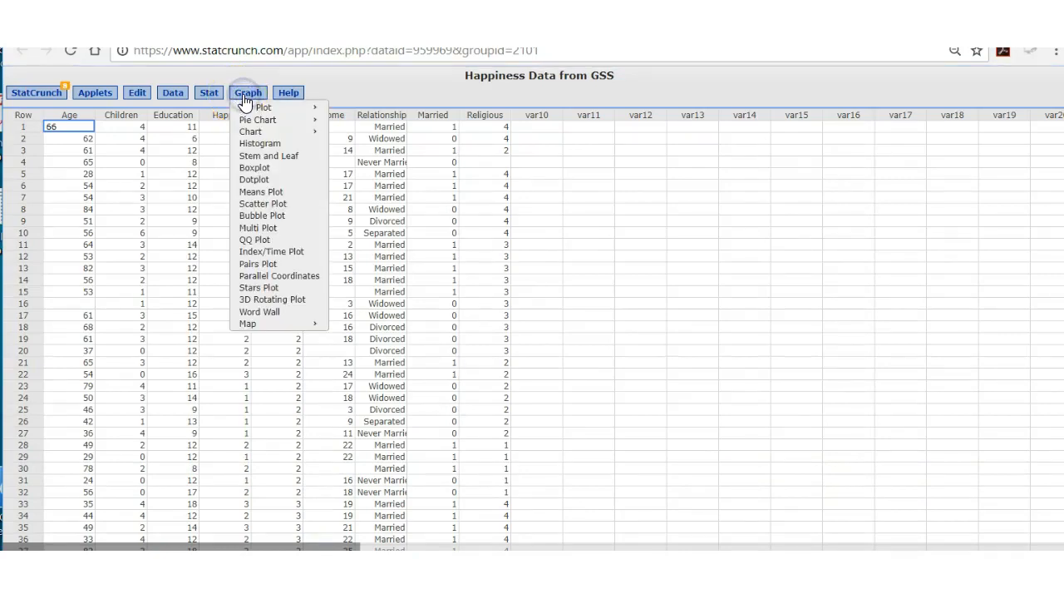
left_click(262, 159)
left_click(408, 224)
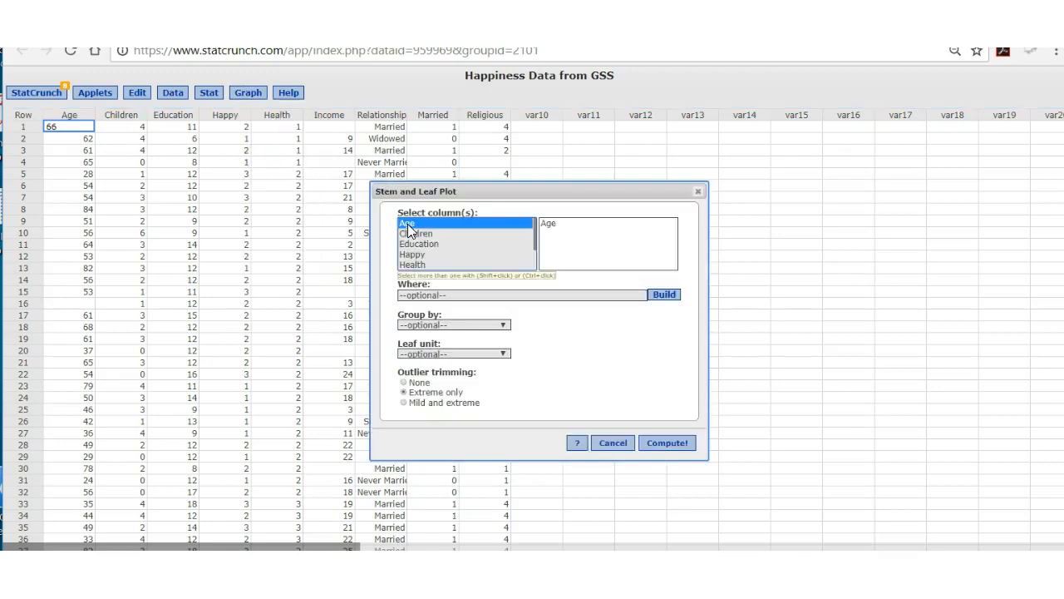
left_click(559, 181)
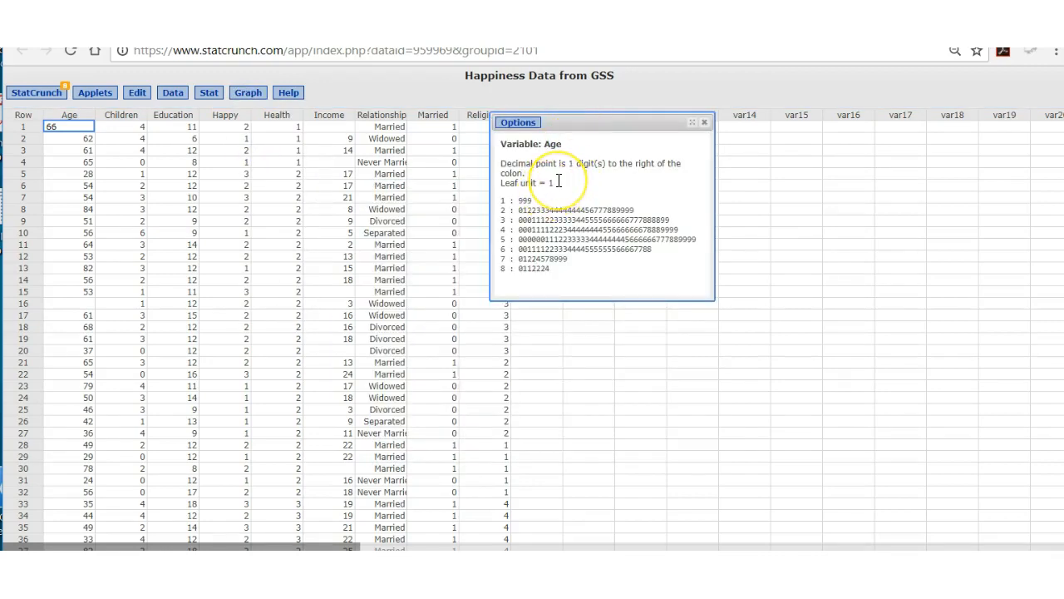
left_click(504, 227)
Create a dotplot of Children and examine the stack of dots at 2 children.
left_click(247, 94)
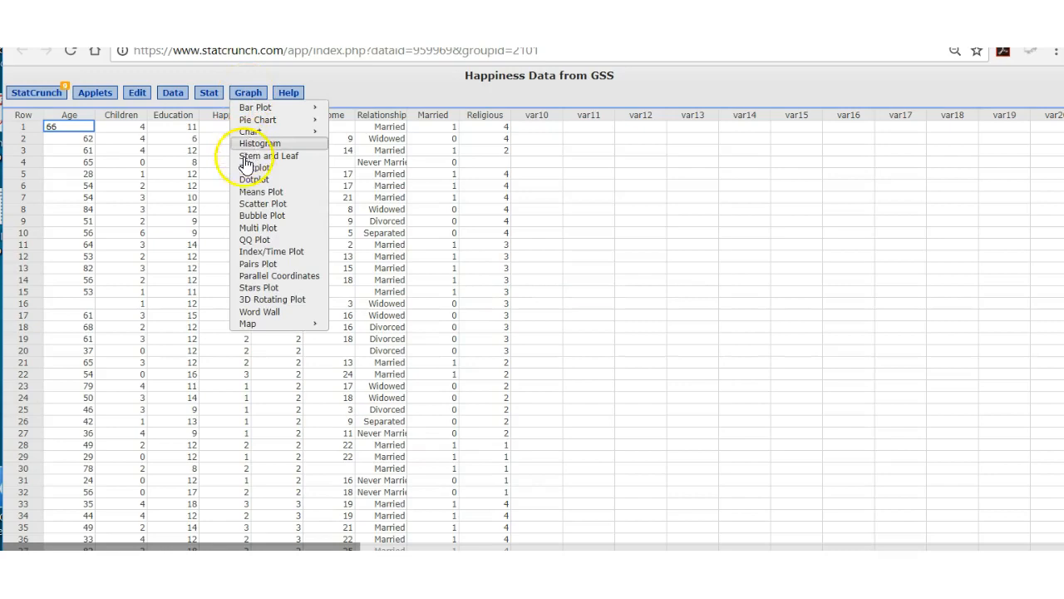
left_click(255, 180)
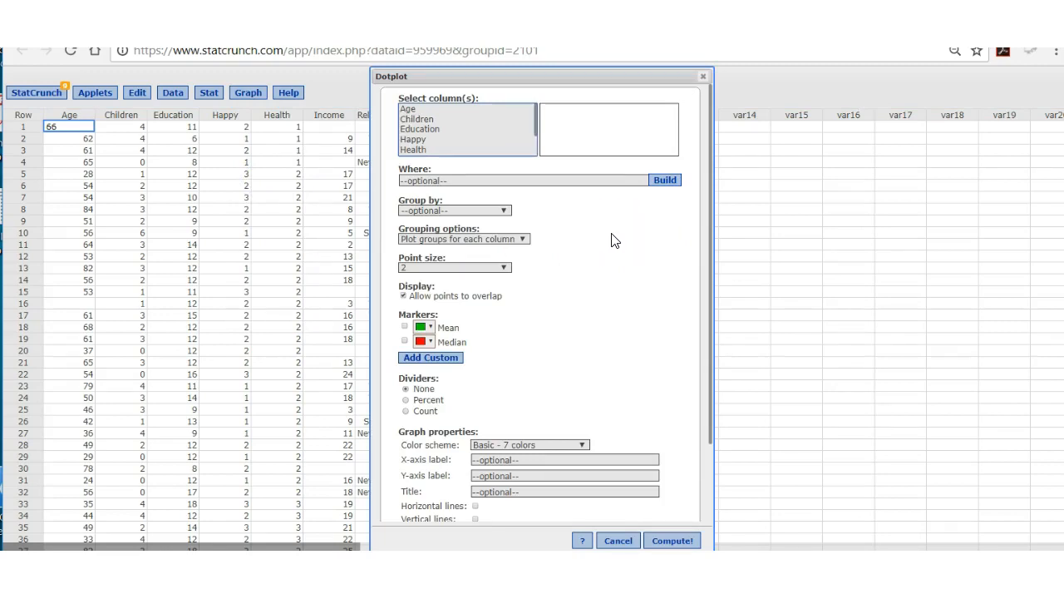
left_click(413, 118)
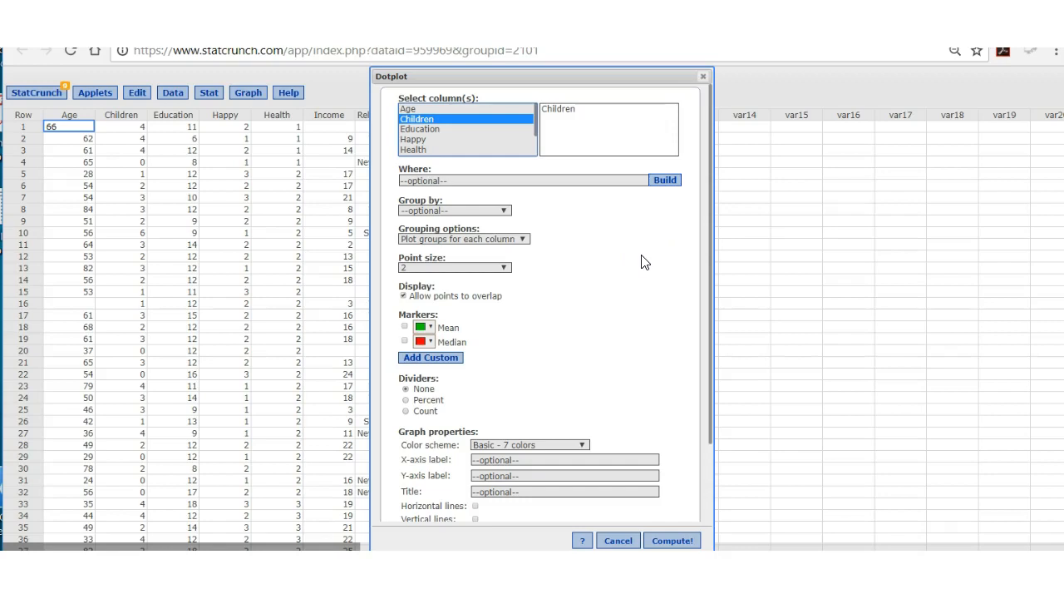
left_click(672, 541)
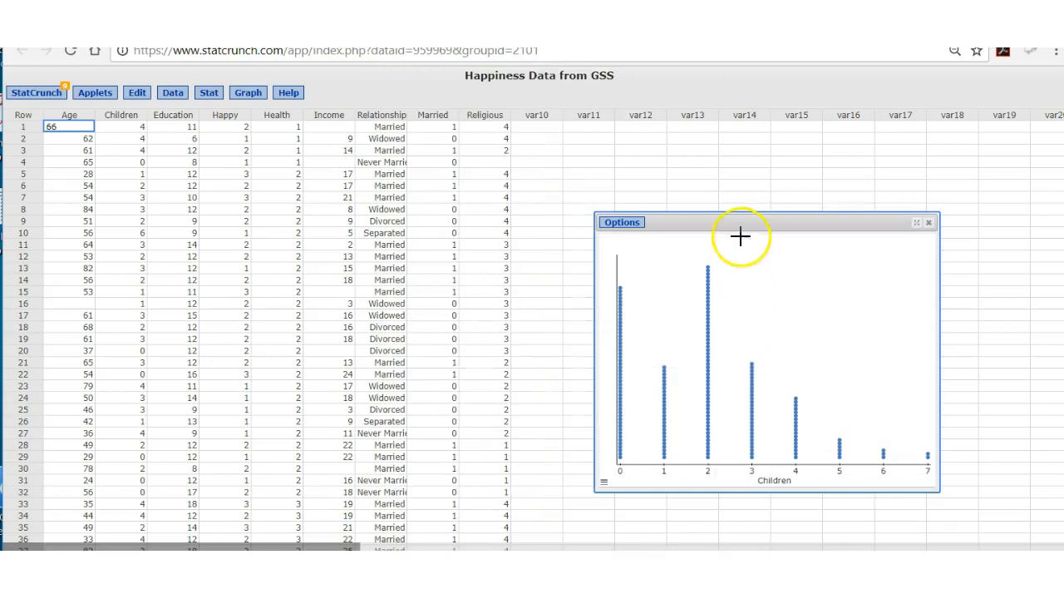
left_click_drag(730, 221, 565, 127)
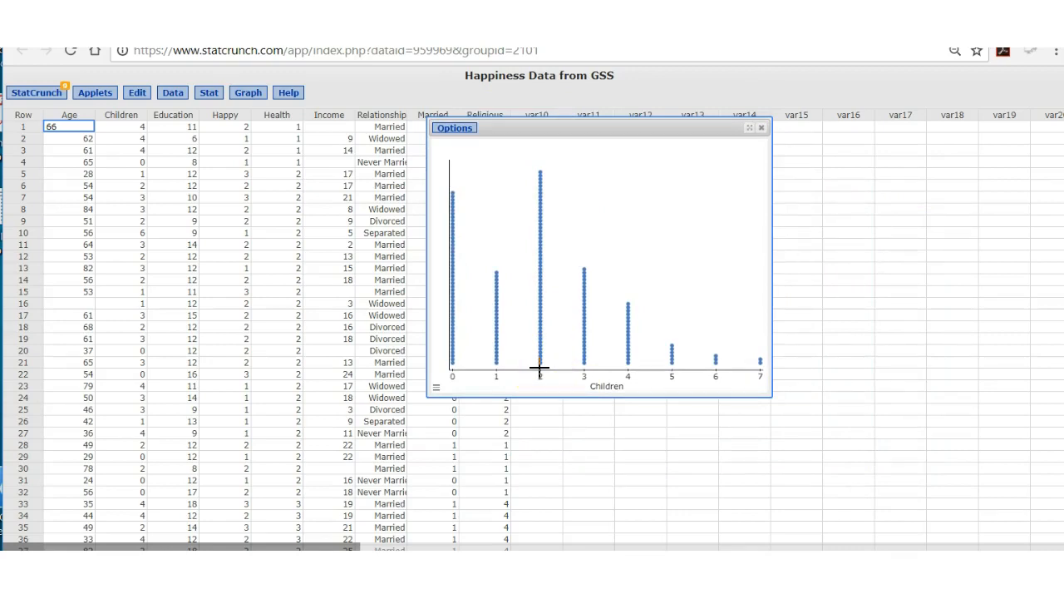
left_click(541, 337)
Switch the dotplot's column to Age, examine how the dots spread along the axis, and close the plot.
left_click(454, 127)
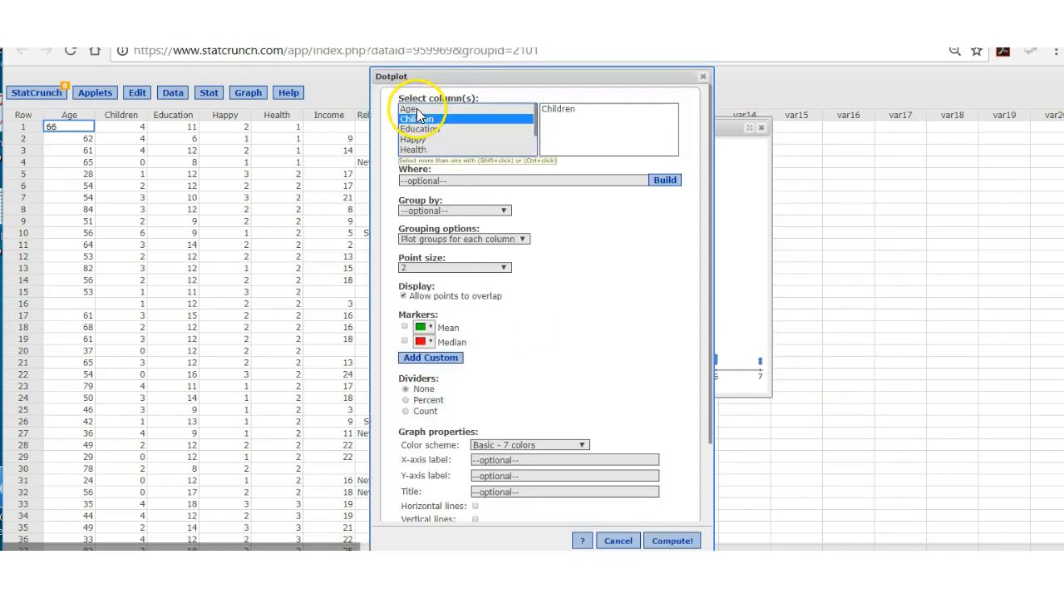
left_click(417, 108)
left_click(671, 541)
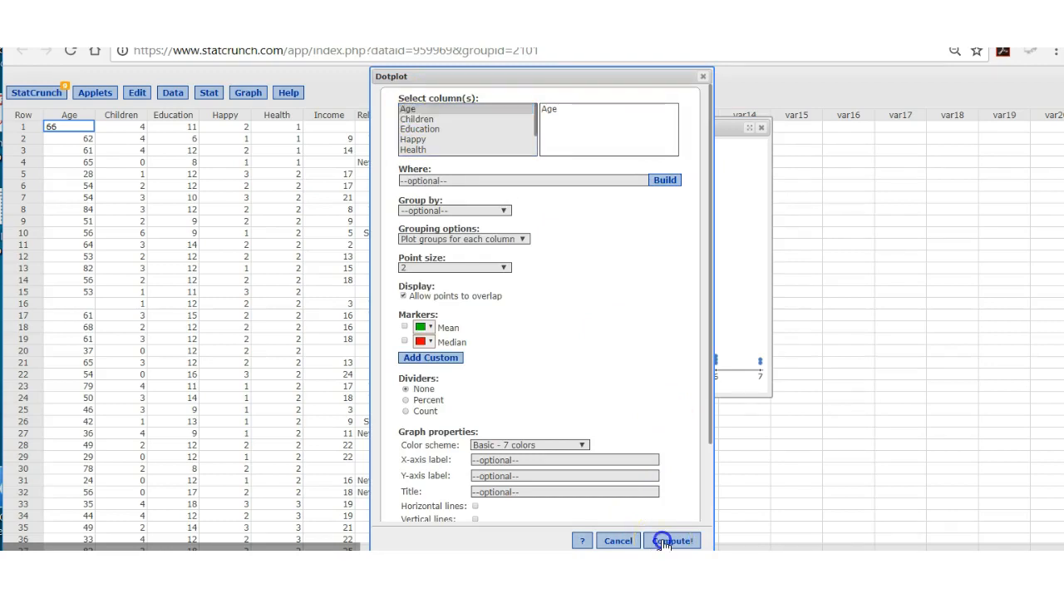
left_click(717, 219)
left_click_drag(718, 219, 593, 159)
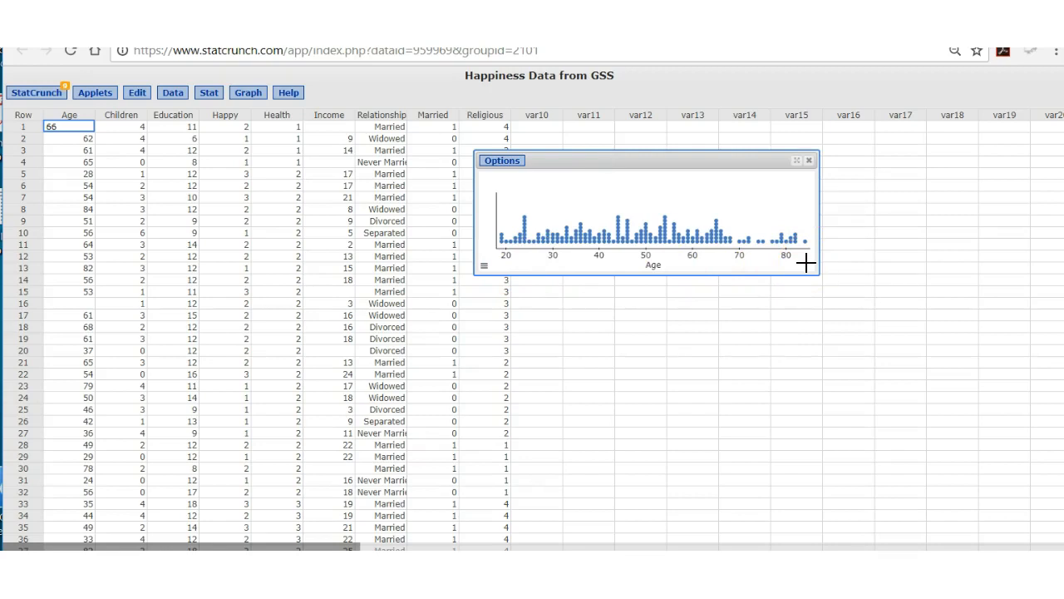
left_click(743, 239)
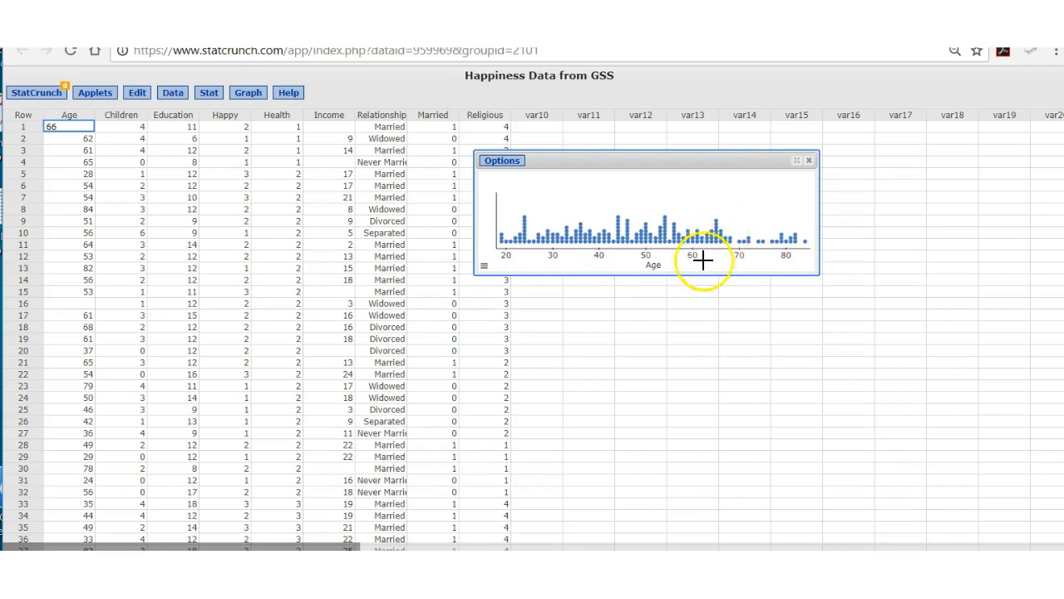
left_click(809, 159)
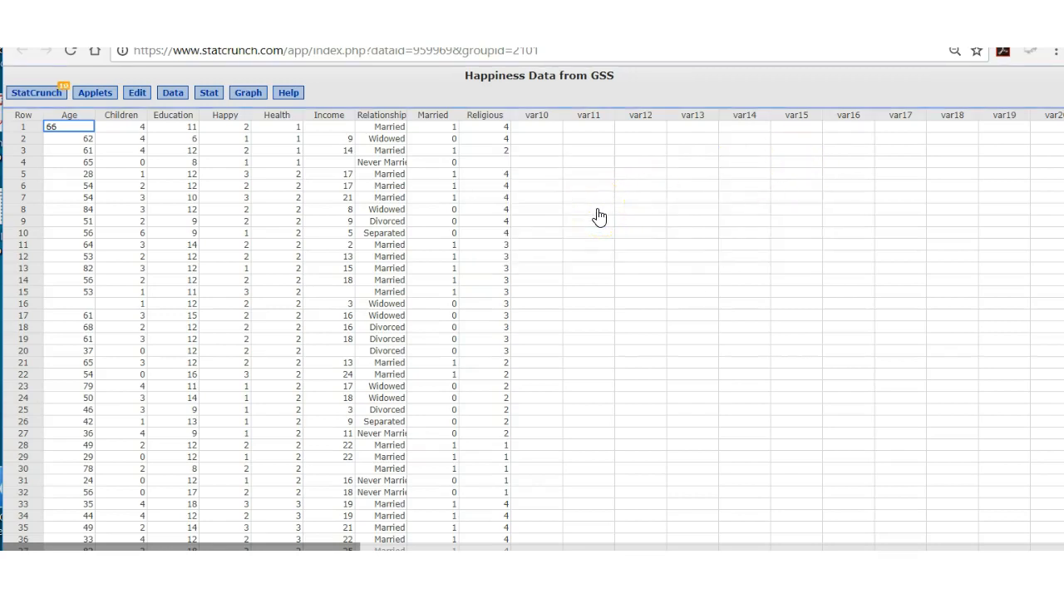
Create a scatter plot with Age as the X variable and Children as the Y variable, and move it beside the data columns.
left_click(246, 102)
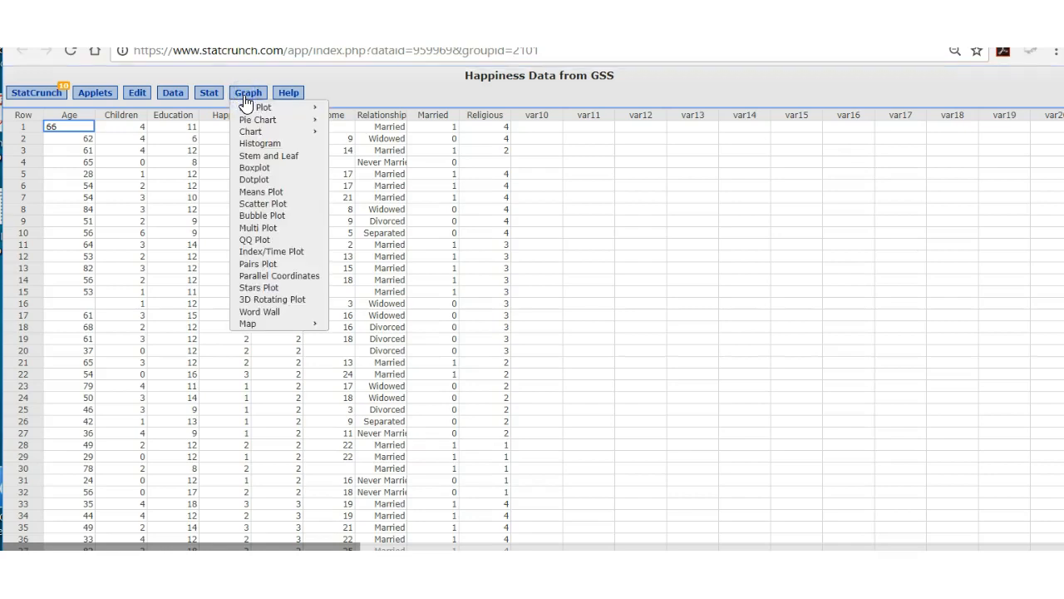
left_click(255, 208)
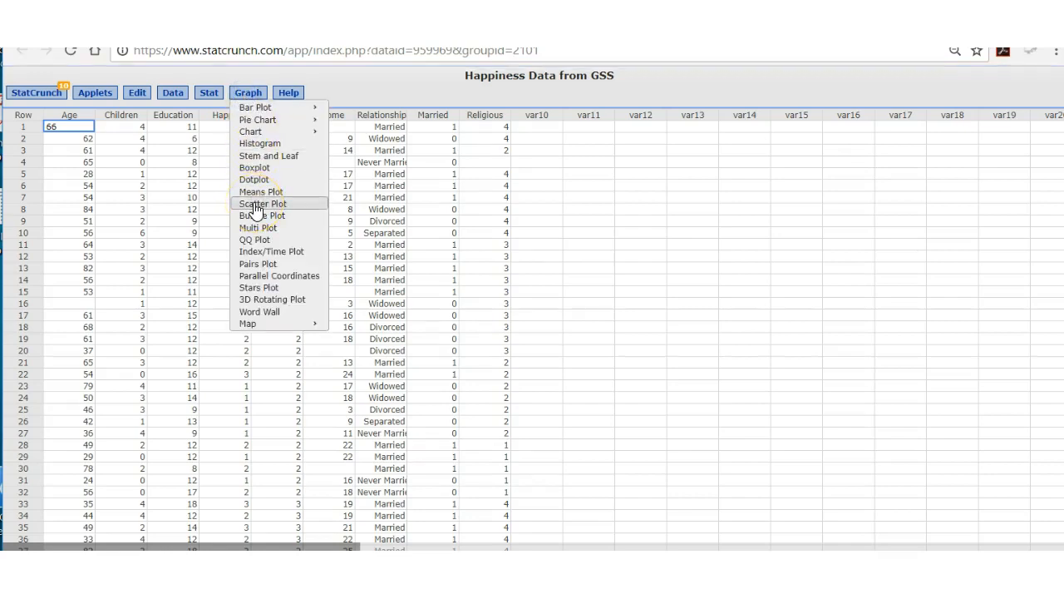
left_click(255, 208)
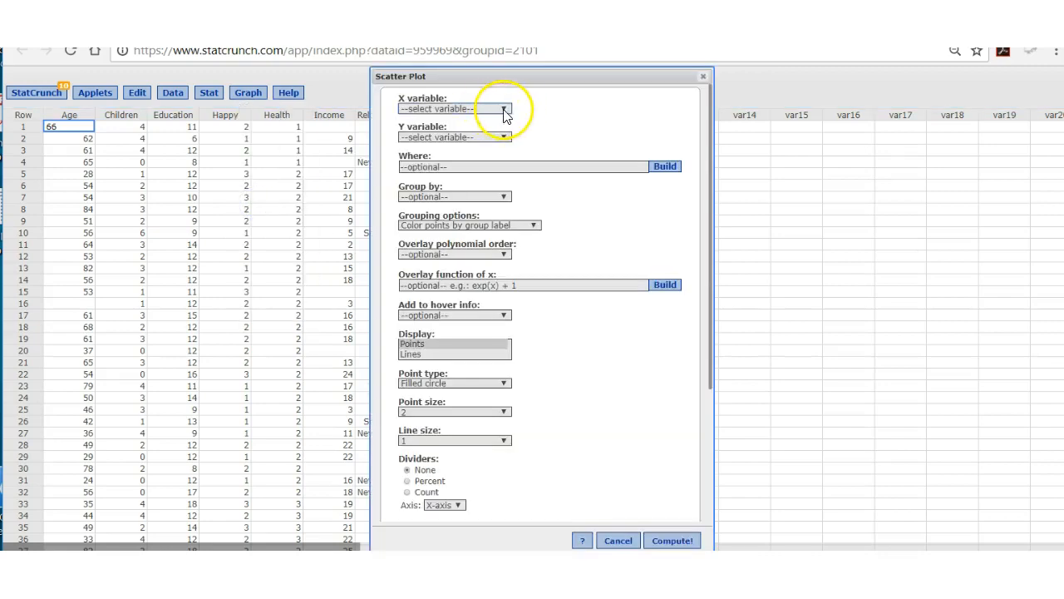
left_click(503, 112)
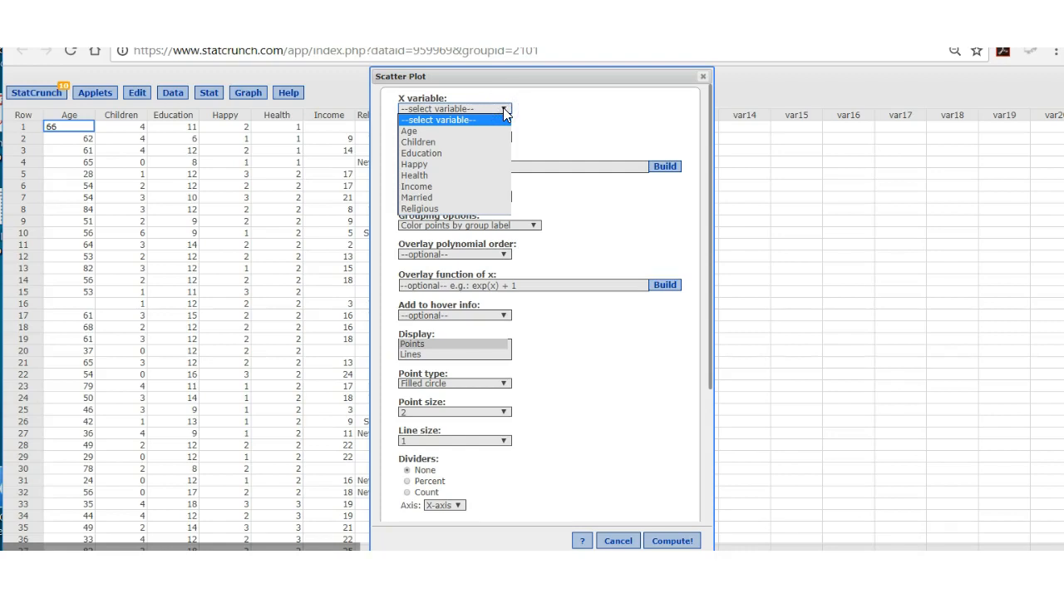
left_click(484, 130)
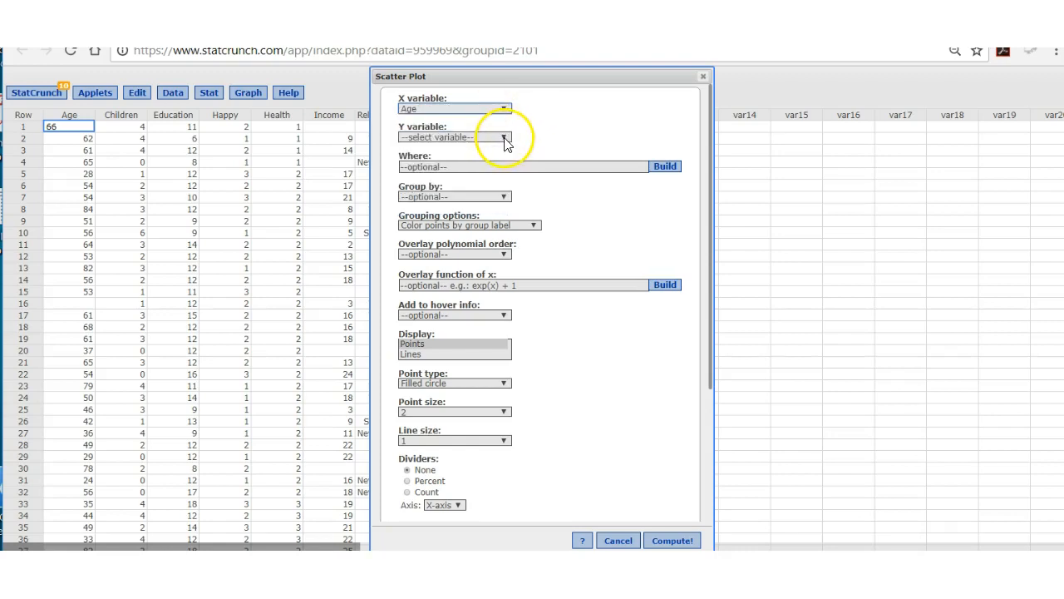
left_click(504, 138)
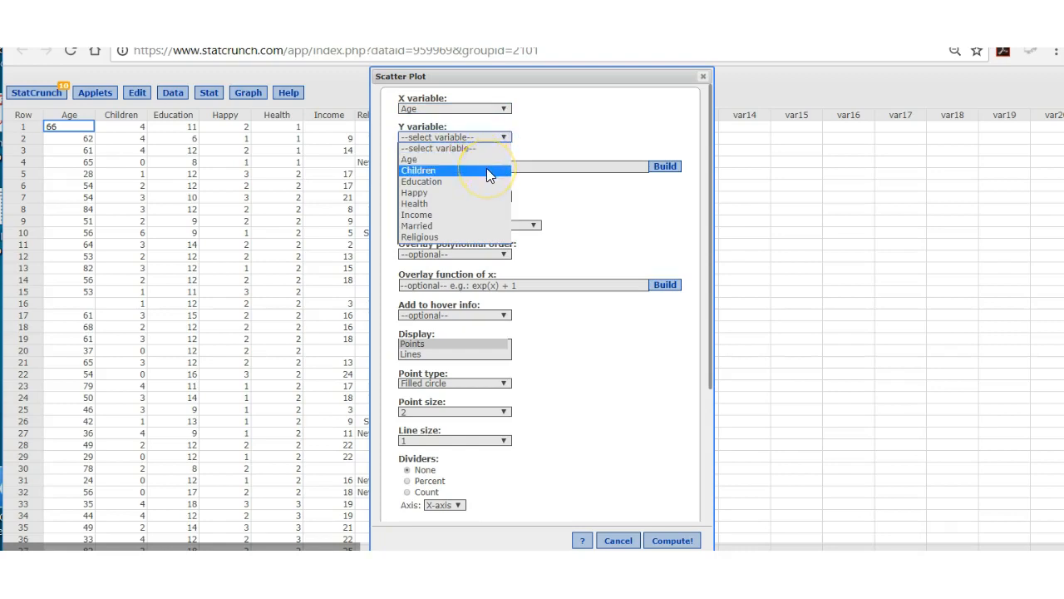
left_click(489, 172)
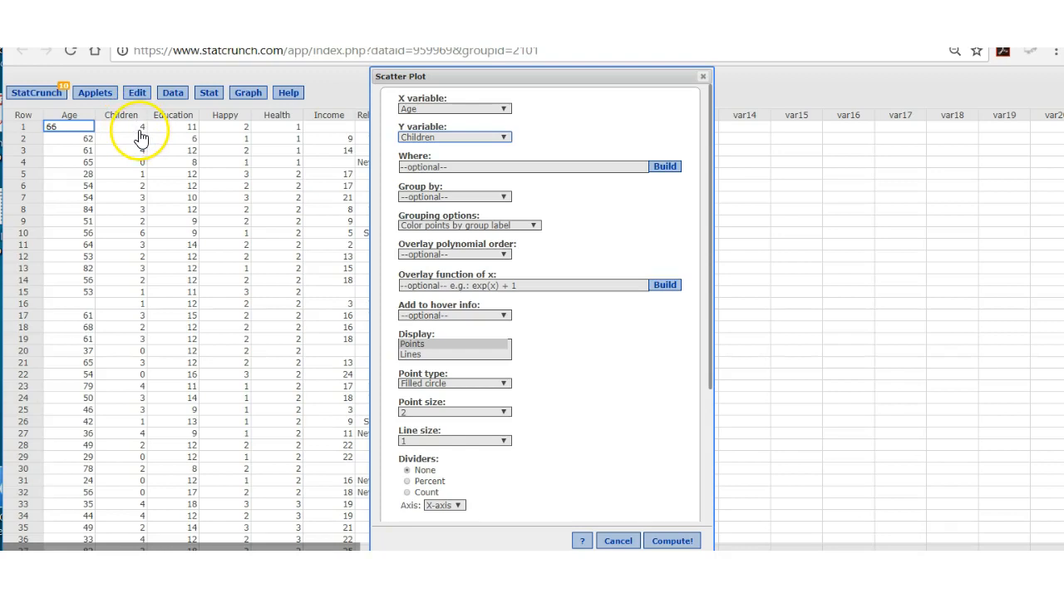
left_click(678, 541)
left_click_drag(699, 218, 531, 75)
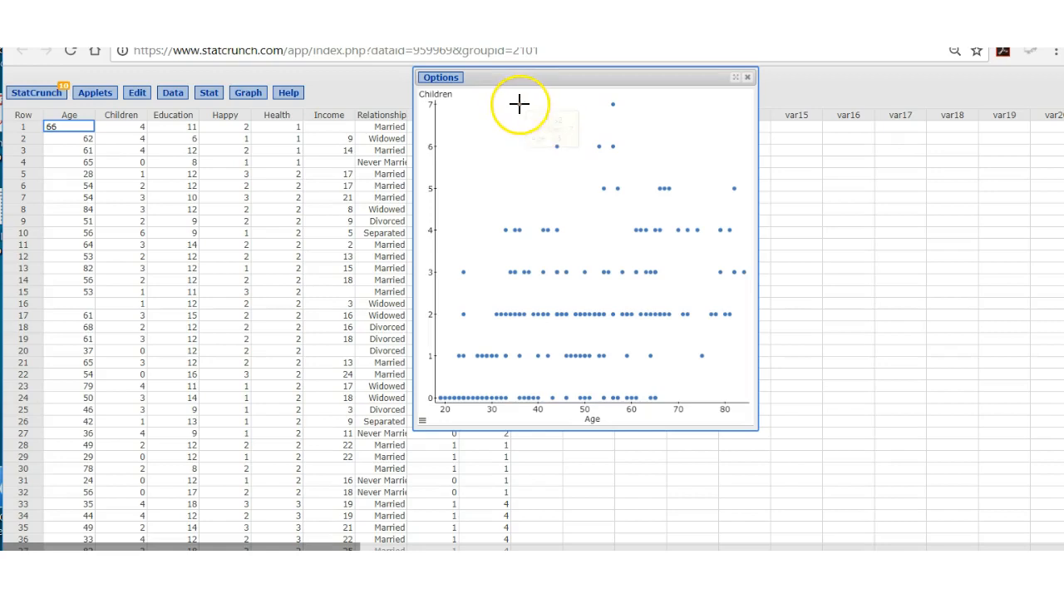
Change the scatter plot's X variable to Education, keeping Children as Y, and move the plot up beside the data columns.
mouse_move(519, 103)
left_click(724, 356)
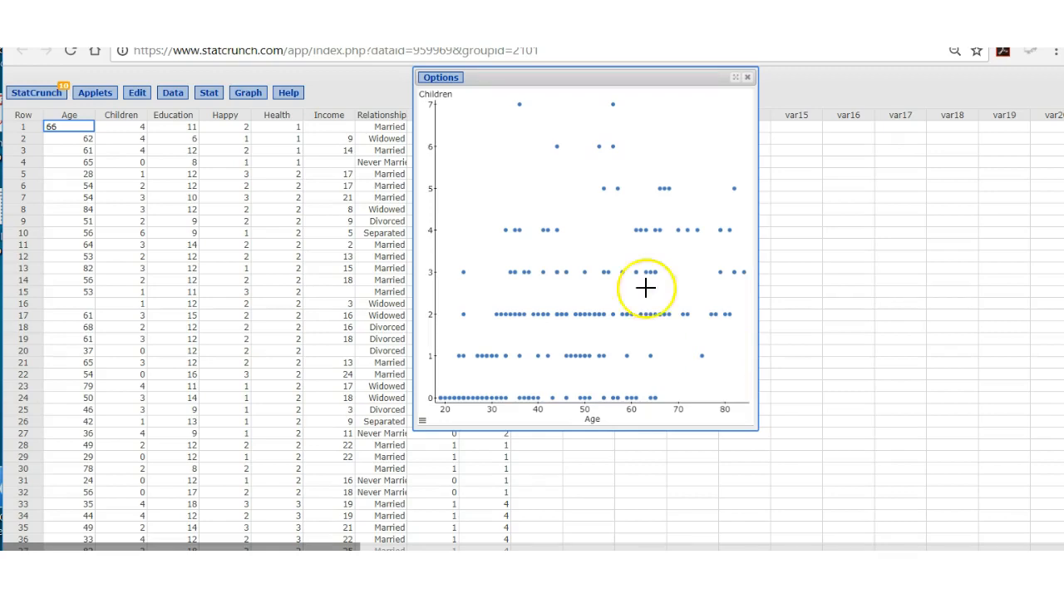
left_click(441, 77)
left_click(559, 135)
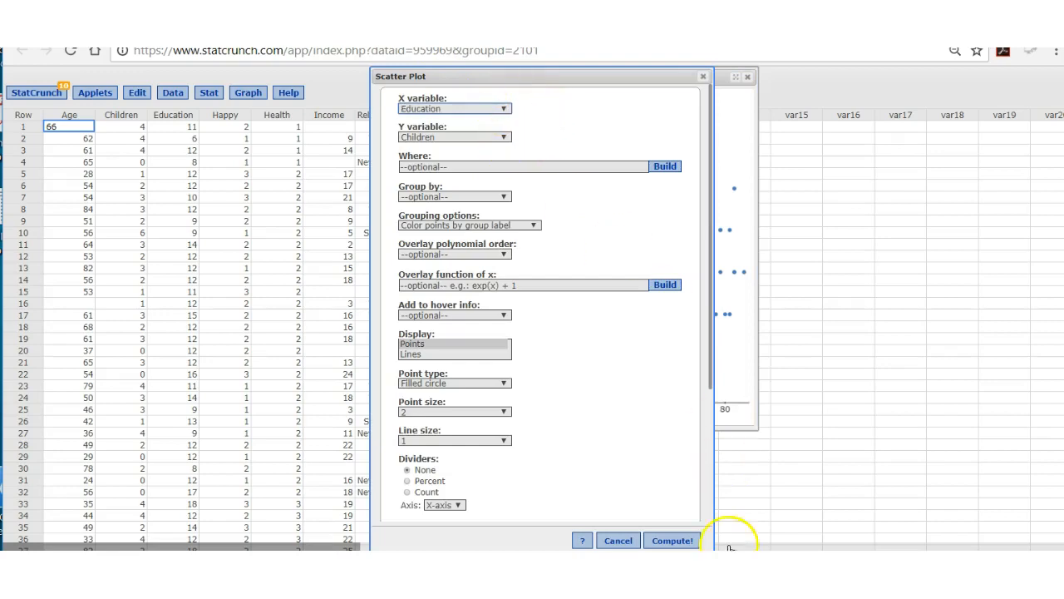
left_click(670, 541)
left_click(687, 214)
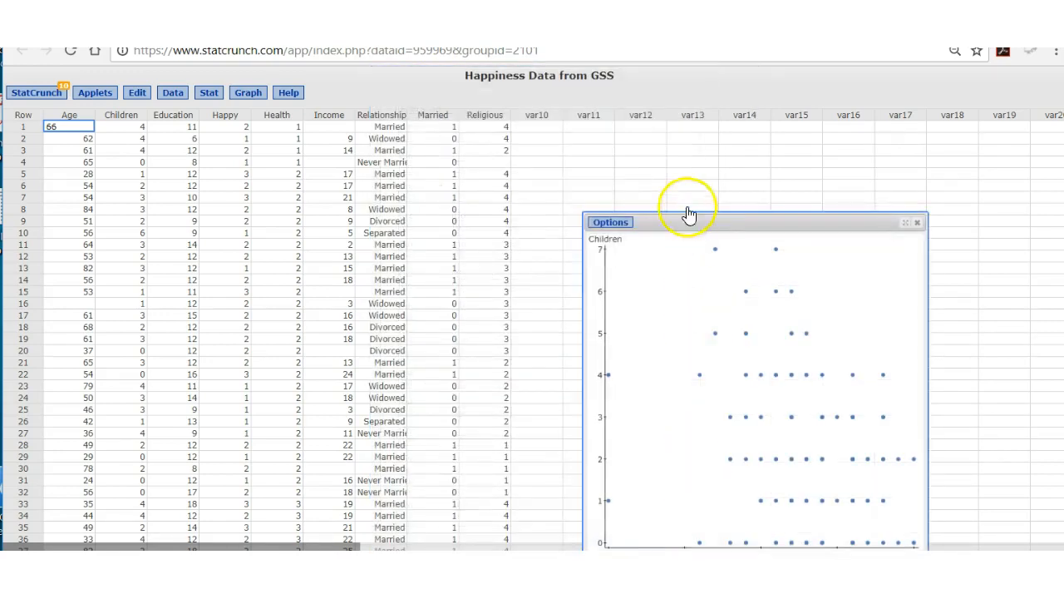
left_click_drag(683, 221, 570, 111)
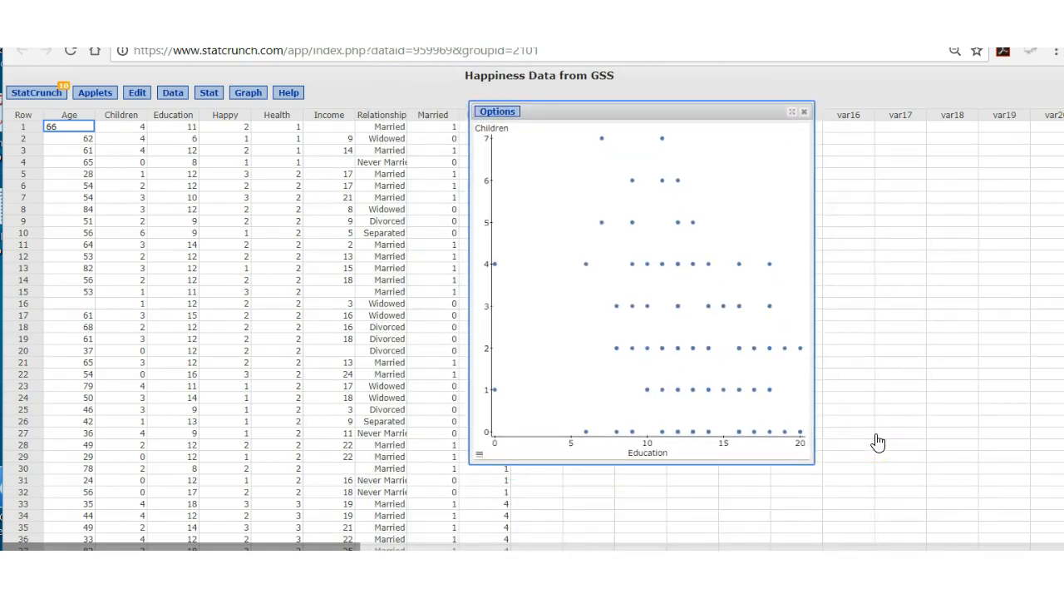
Open the Marriage Age 1950-2003 data set from the group's data list.
left_click(262, 440)
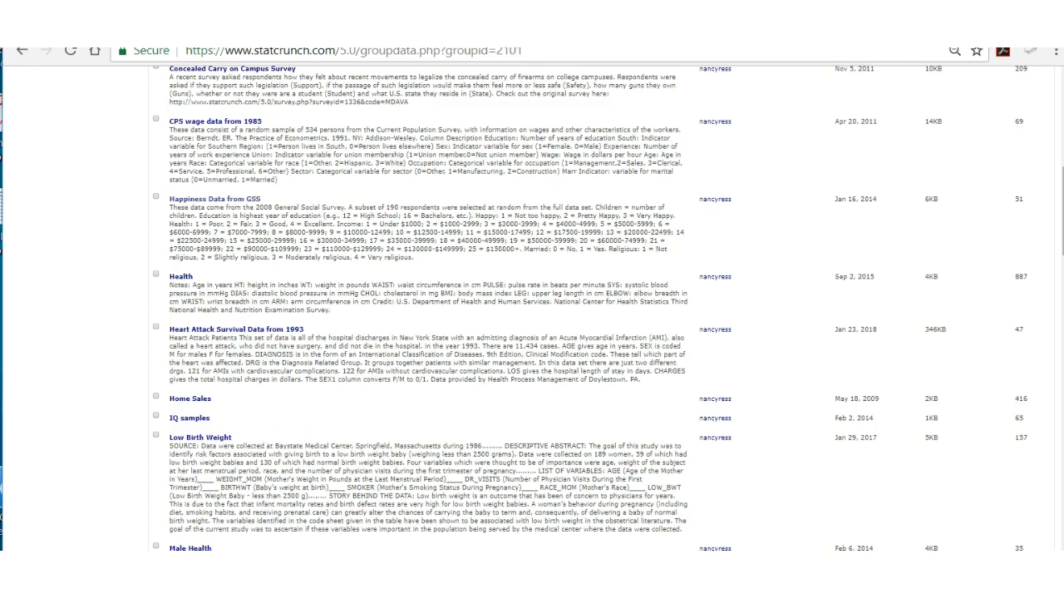
scroll(590, 308, "down", 4)
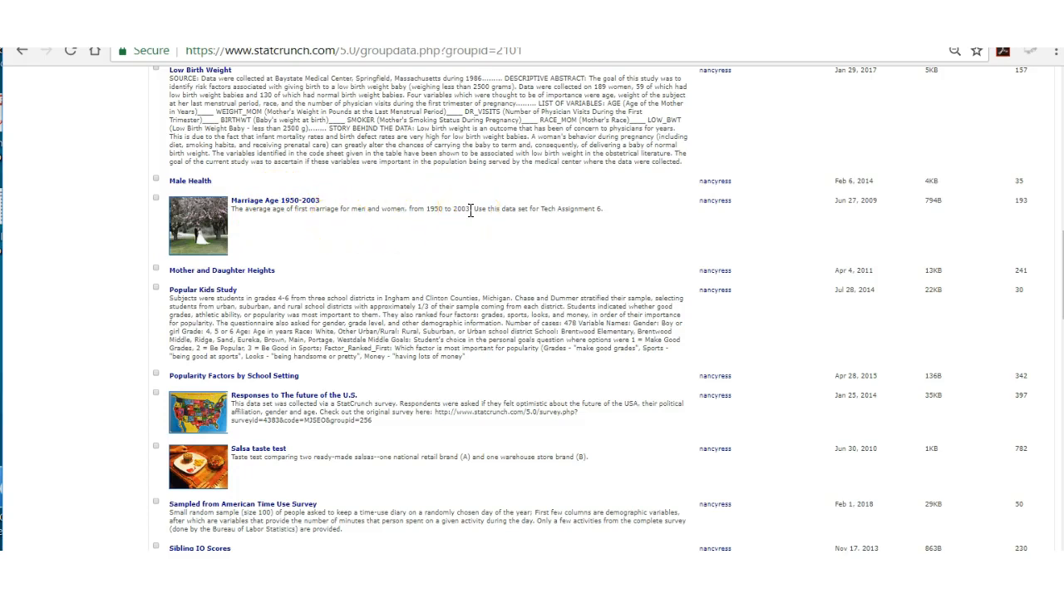
left_click(284, 206)
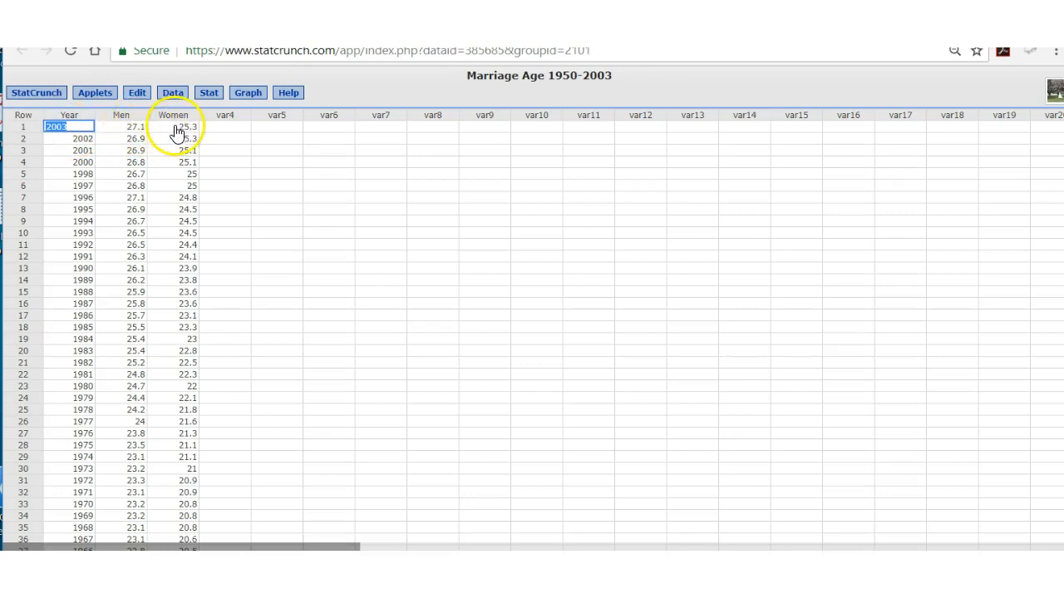
Create a scatter plot of the marriage ages with Year as the X variable and Women as the Y variable.
left_click(247, 99)
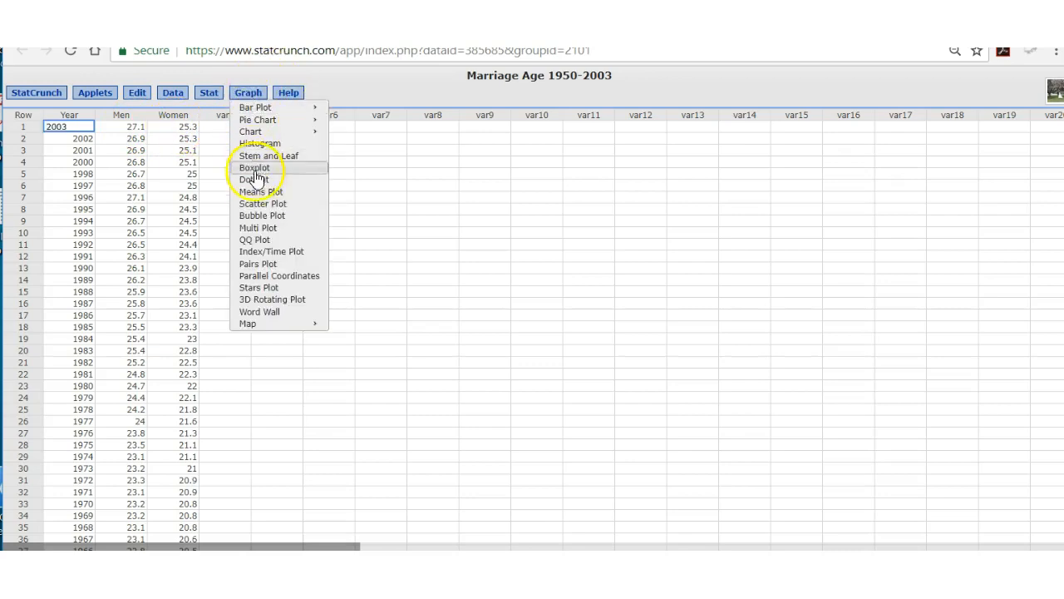
left_click(258, 205)
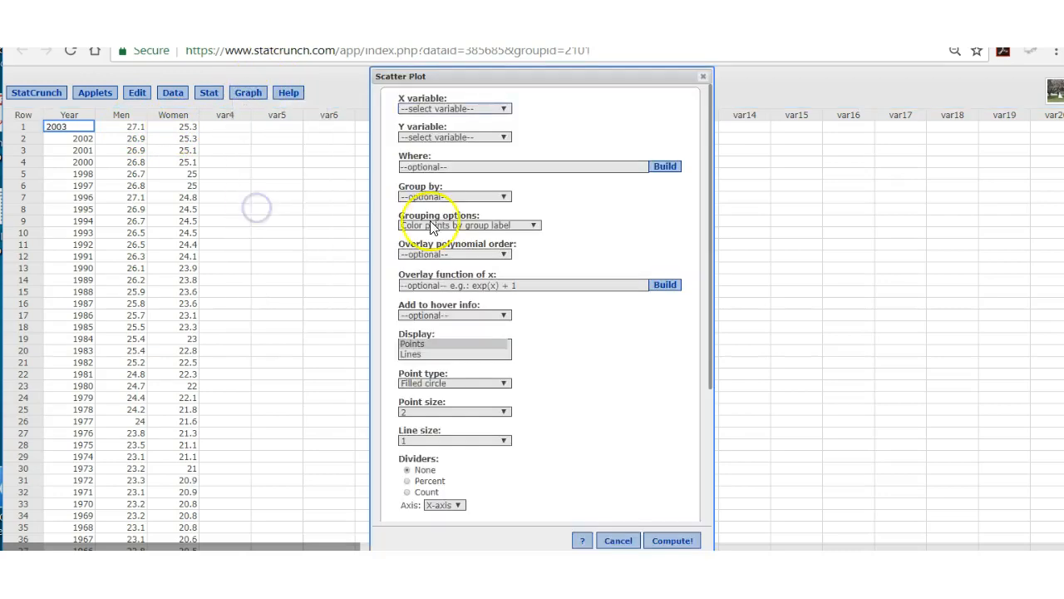
left_click(507, 111)
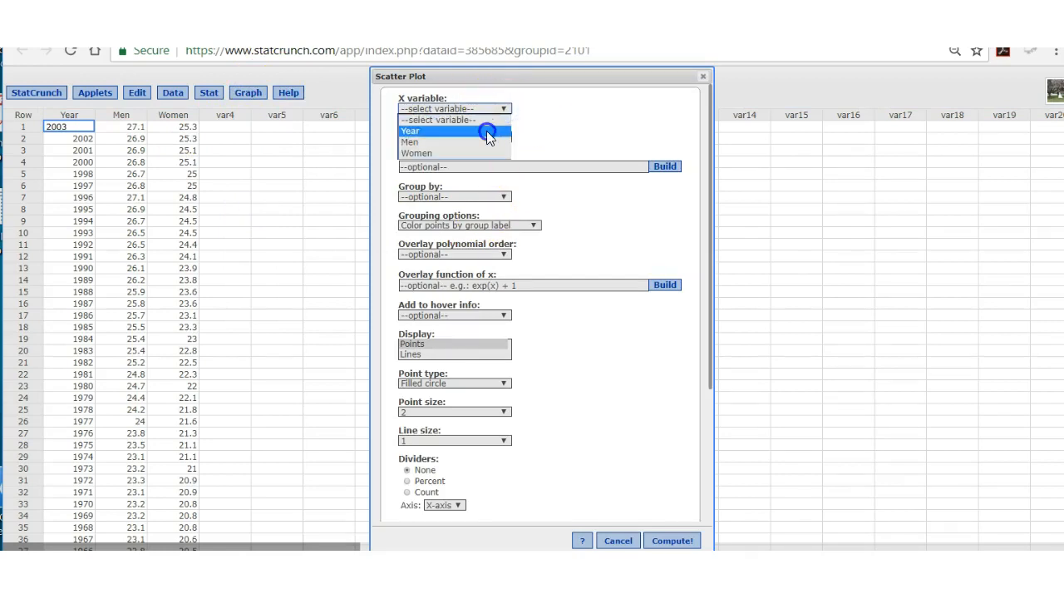
left_click(487, 130)
left_click(503, 136)
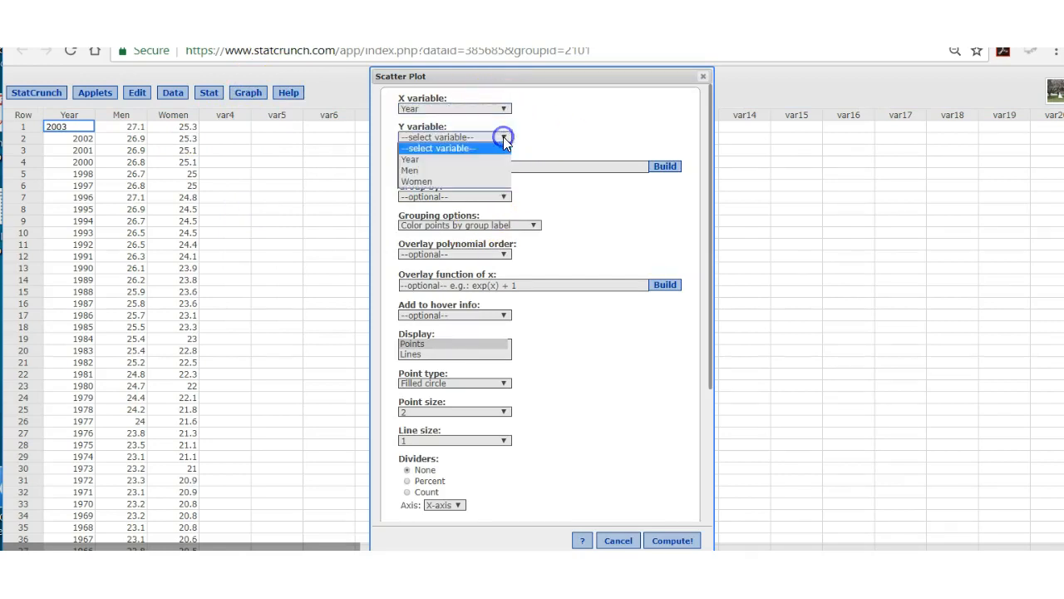
left_click(478, 182)
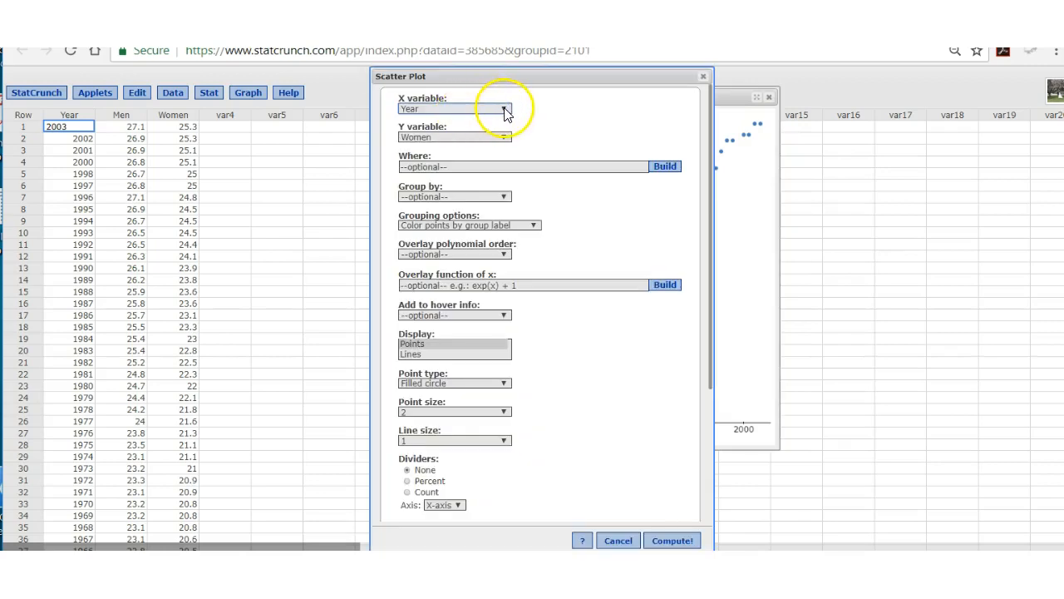
Change the marriage-age scatter plot's X variable to Men and examine how its points relate to Women.
left_click(505, 109)
left_click(493, 141)
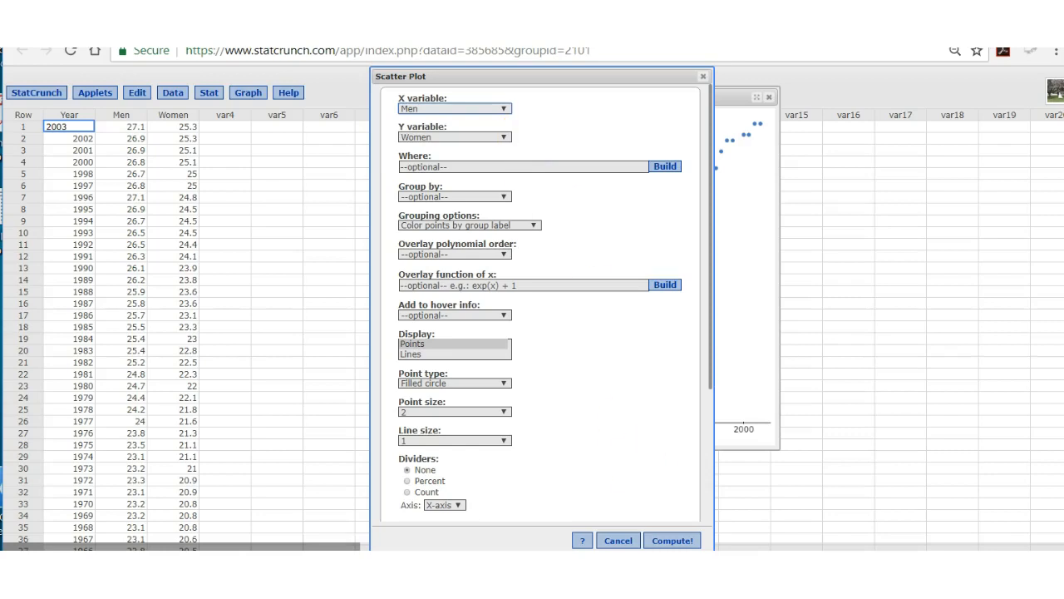
left_click(672, 541)
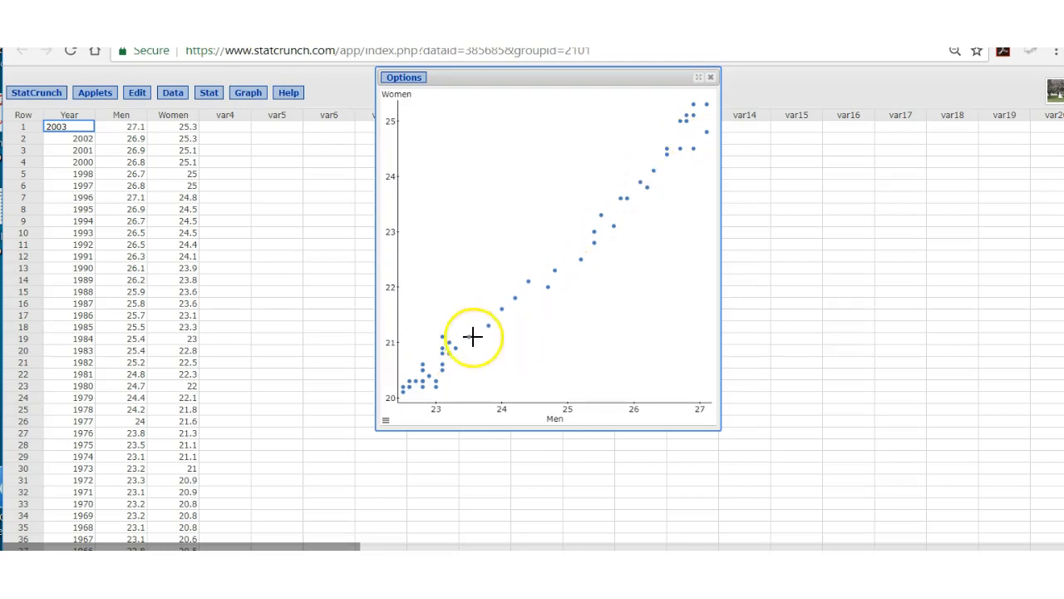
mouse_move(443, 364)
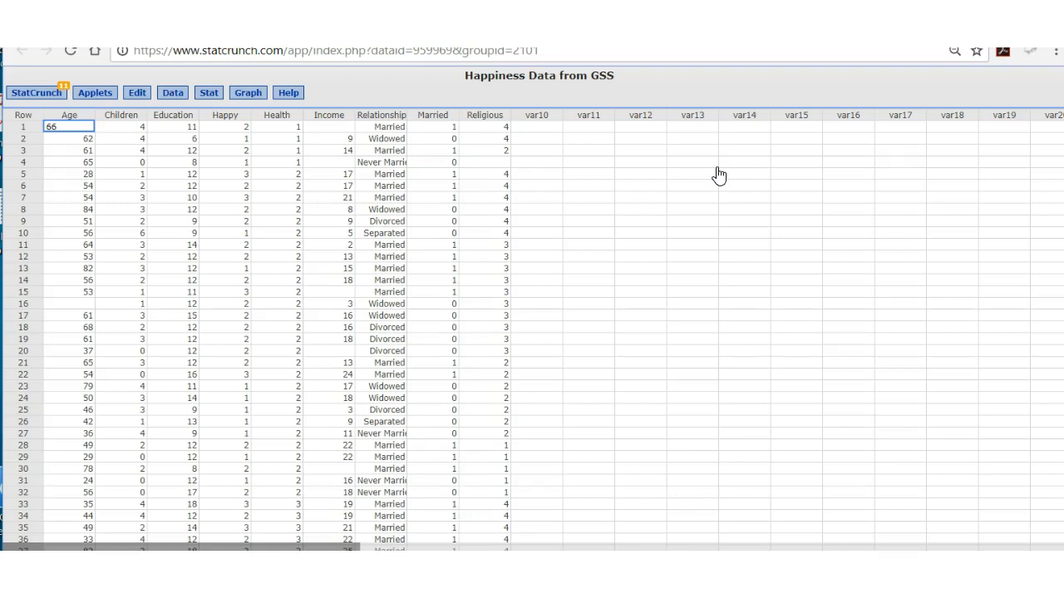
Create a pie chart of Children from the Happiness Data from GSS, move it up, and examine its slices.
left_click(249, 95)
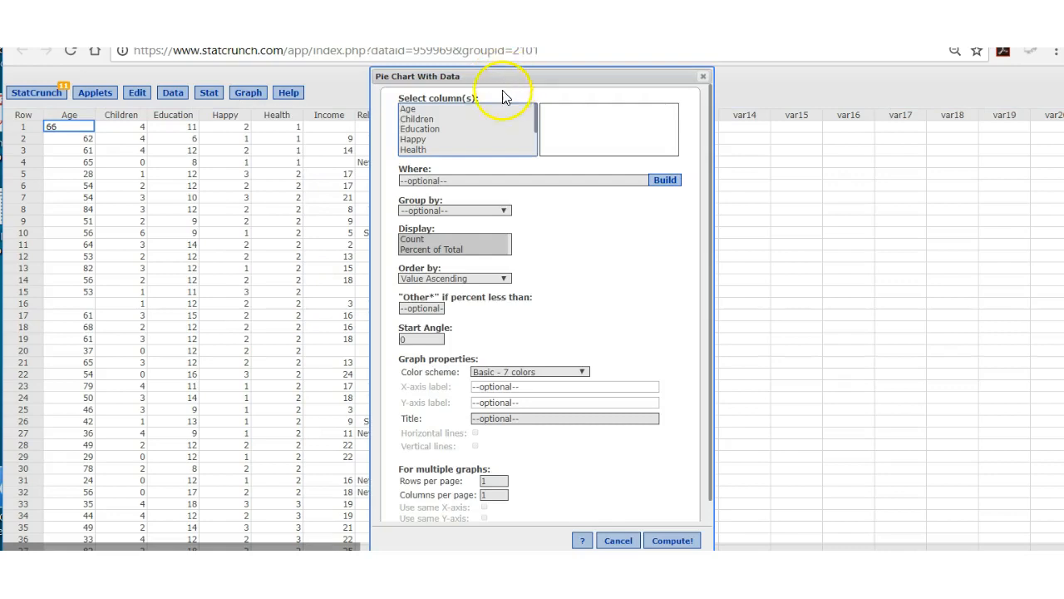
left_click(416, 119)
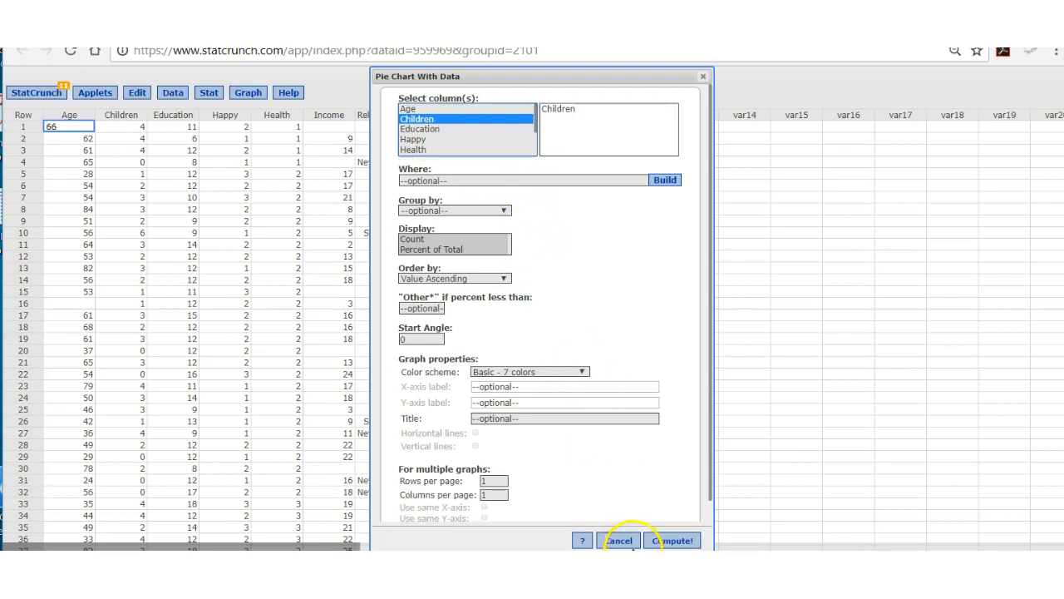
left_click(665, 542)
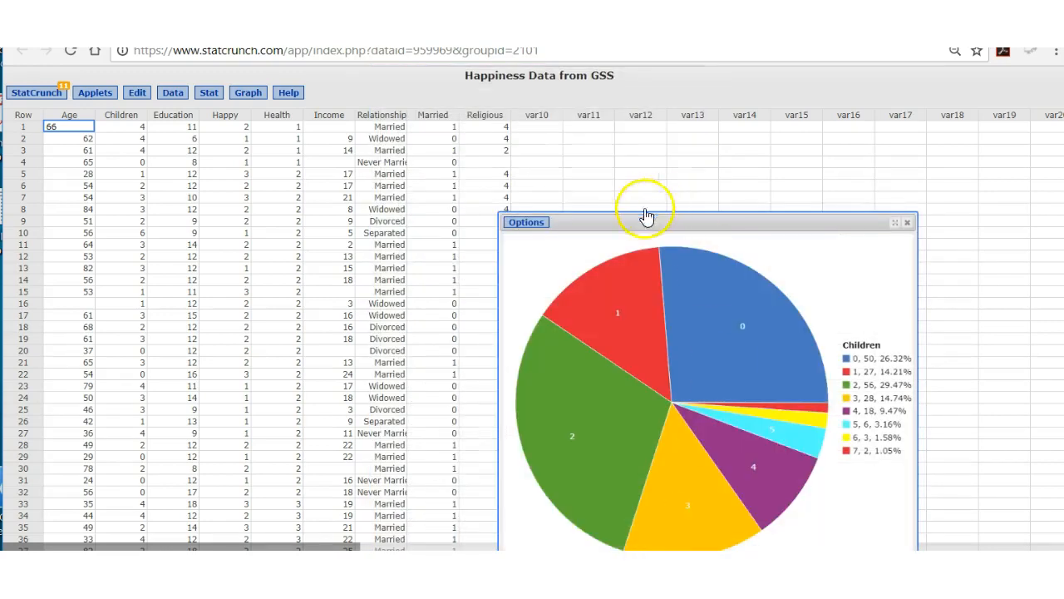
left_click_drag(635, 221, 489, 68)
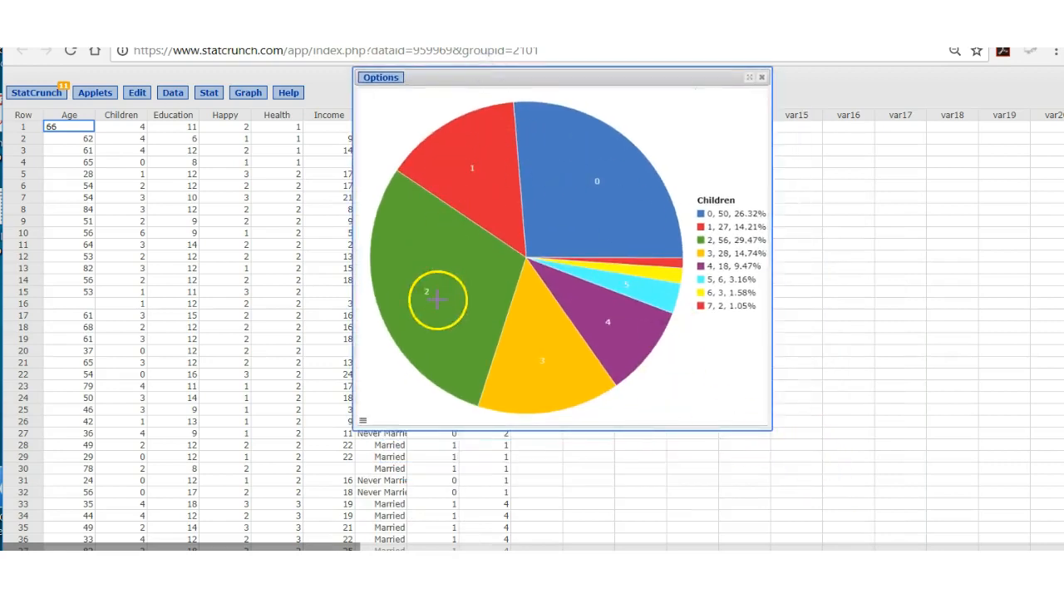
mouse_move(453, 292)
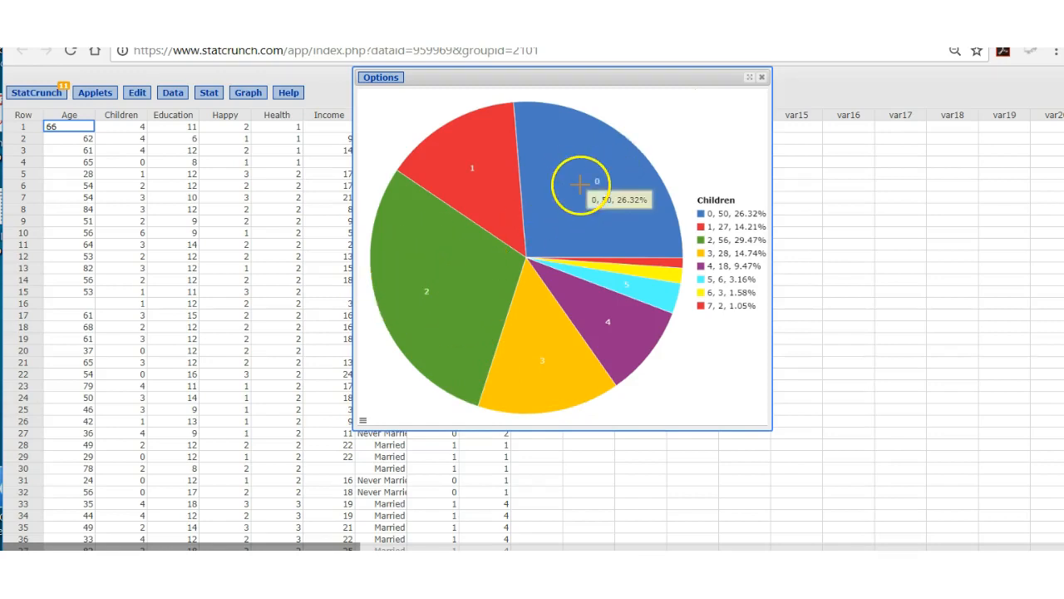
mouse_move(666, 262)
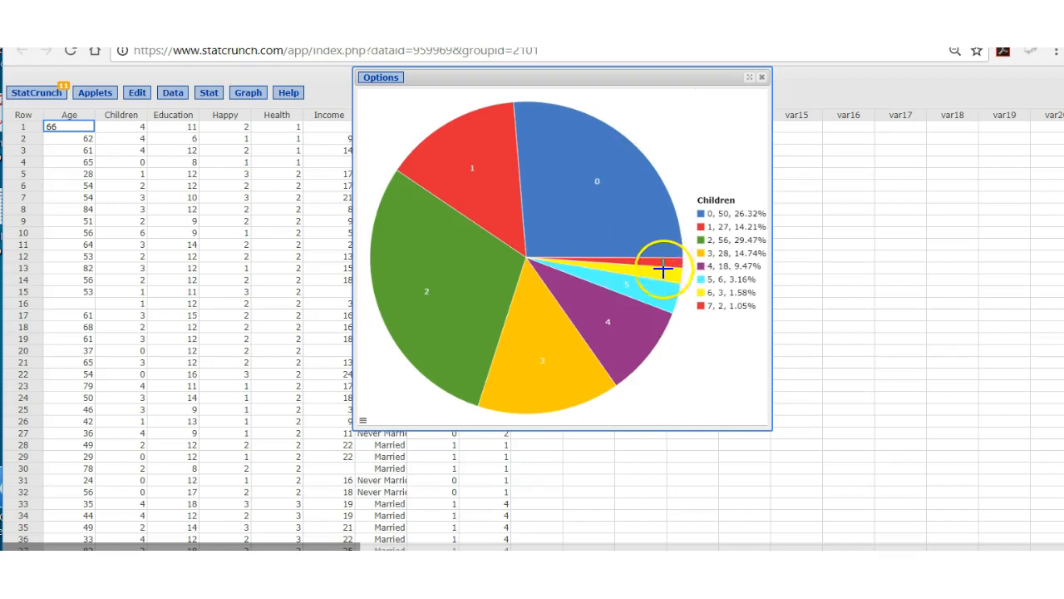
mouse_move(661, 297)
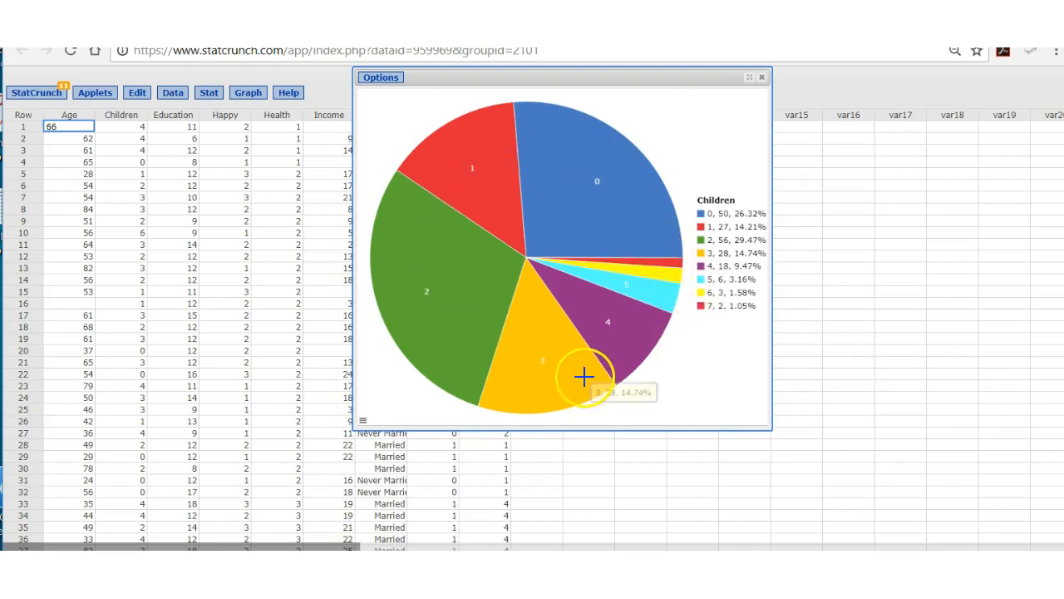
mouse_move(584, 372)
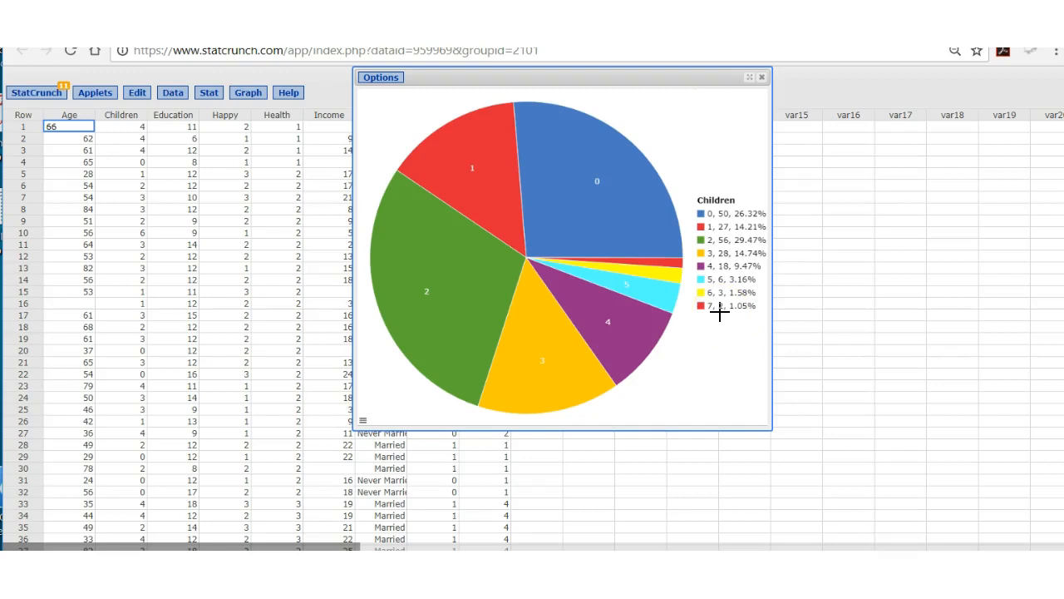
Switch the pie chart's column to Education, examine its large and thin slices, and close the chart.
left_click(380, 77)
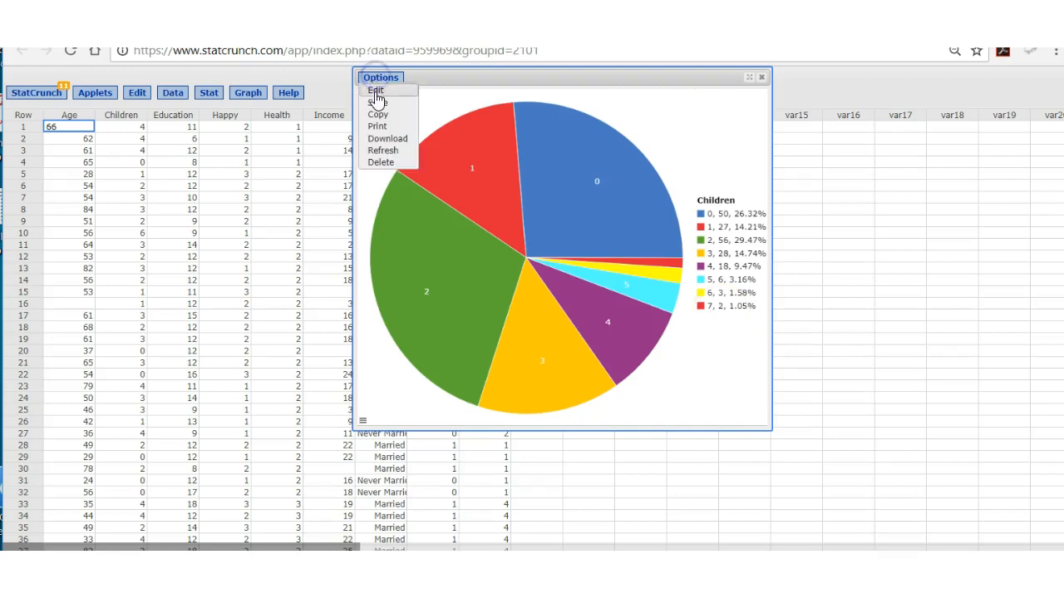
left_click(375, 89)
left_click(410, 117)
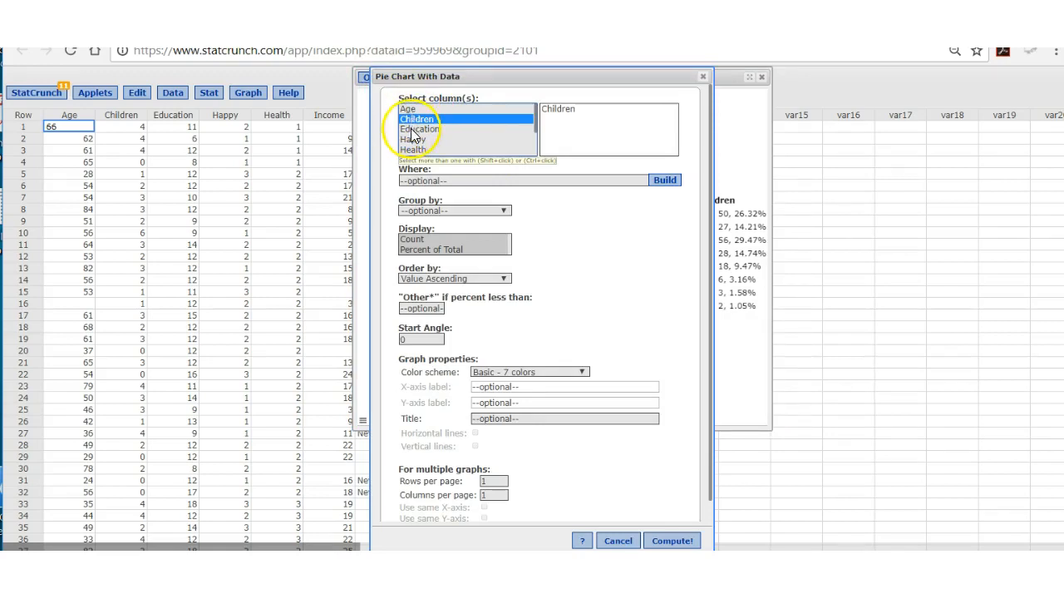
left_click(410, 130)
left_click(670, 540)
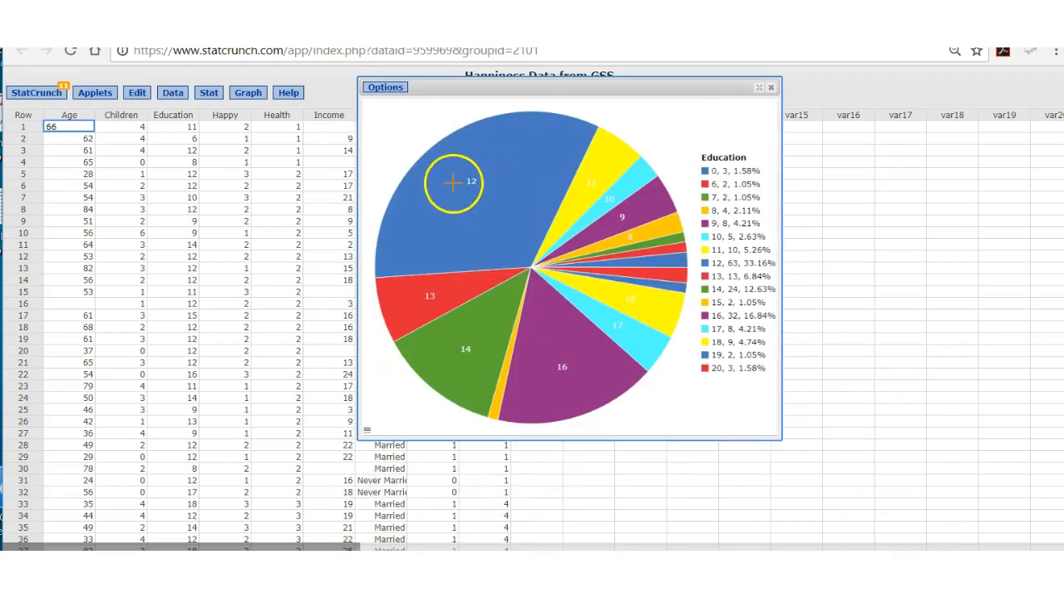
mouse_move(460, 196)
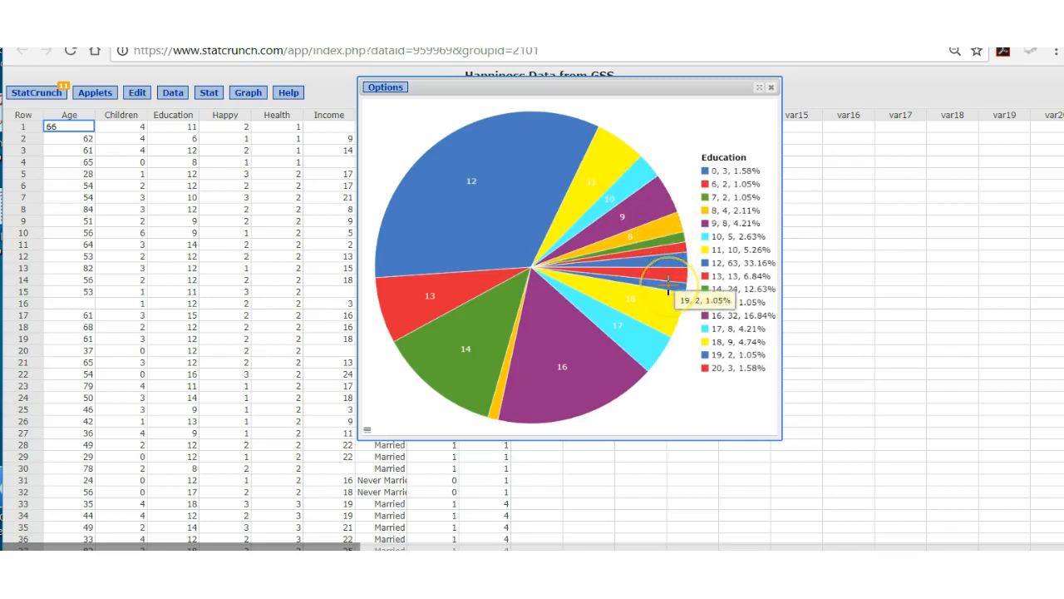
mouse_move(663, 237)
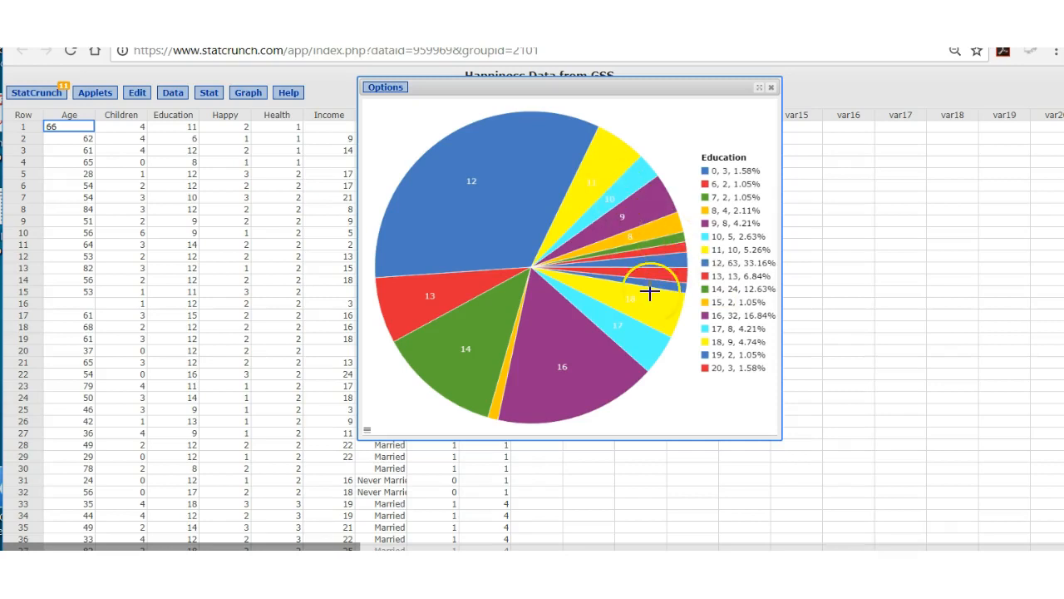
mouse_move(543, 406)
left_click(769, 87)
Review the lists of summaries for categorical and quantitative data in the Word notes.
left_click_drag(377, 139, 373, 200)
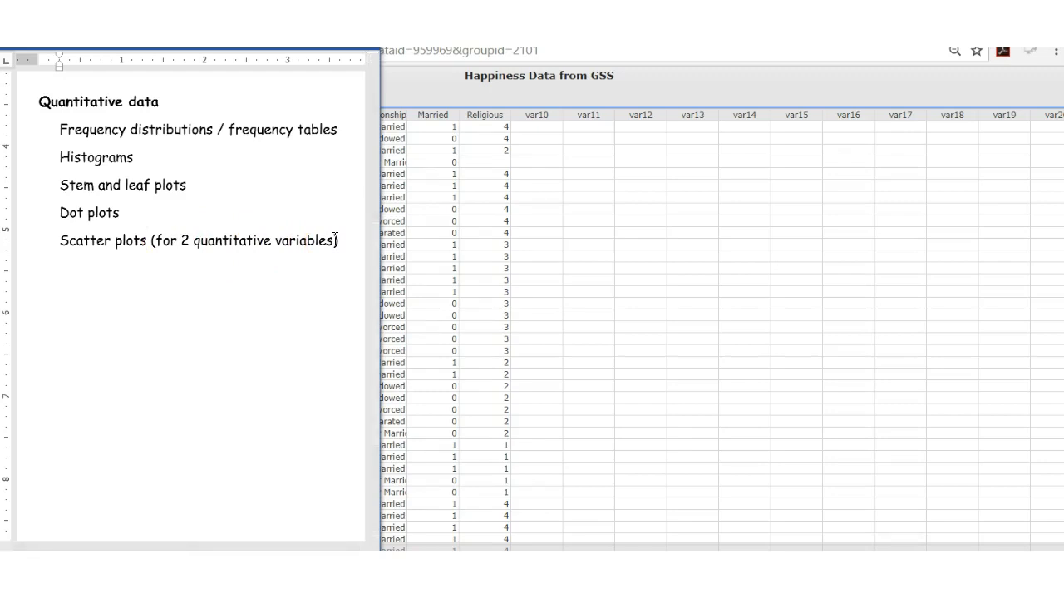
scroll(336, 240, "up", 4)
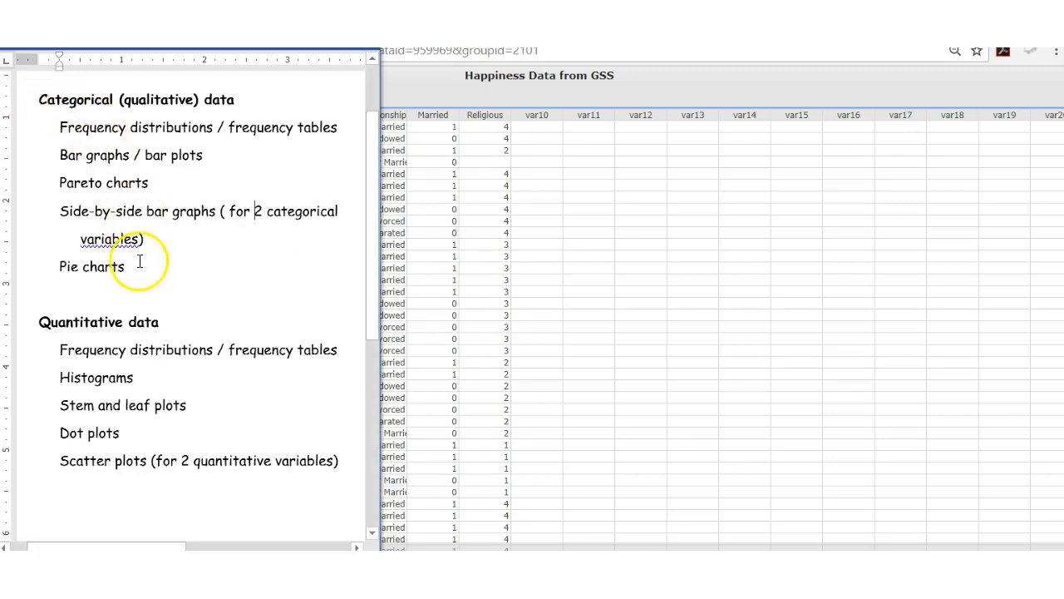